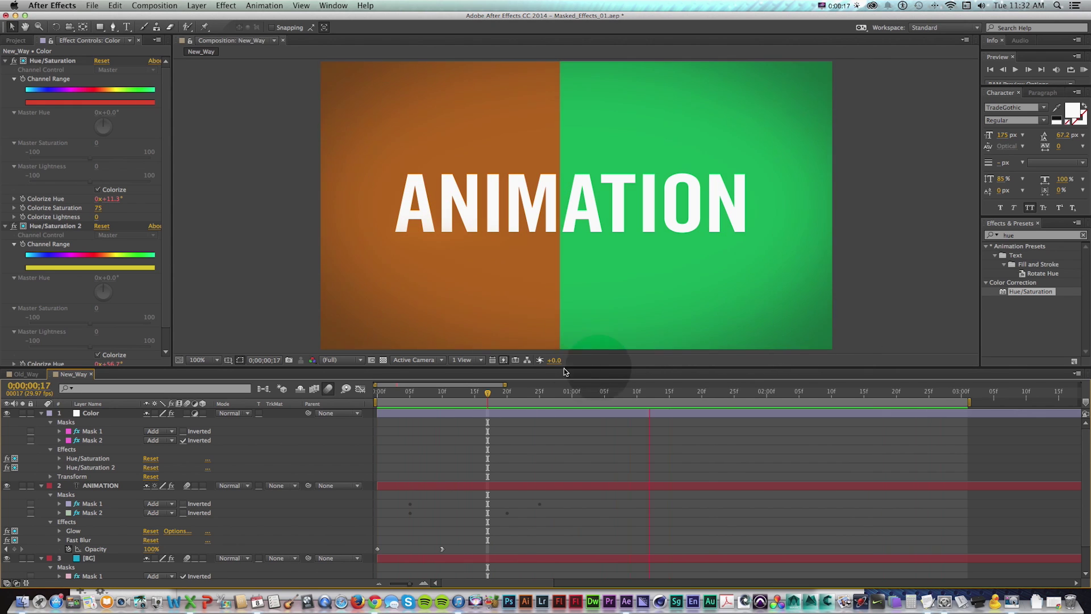
Stop the preview, switch to Chrome to view the After Effects CC (2014) new features page, and return to After Effects.
key(space)
key(super+Tab)
click(448, 315)
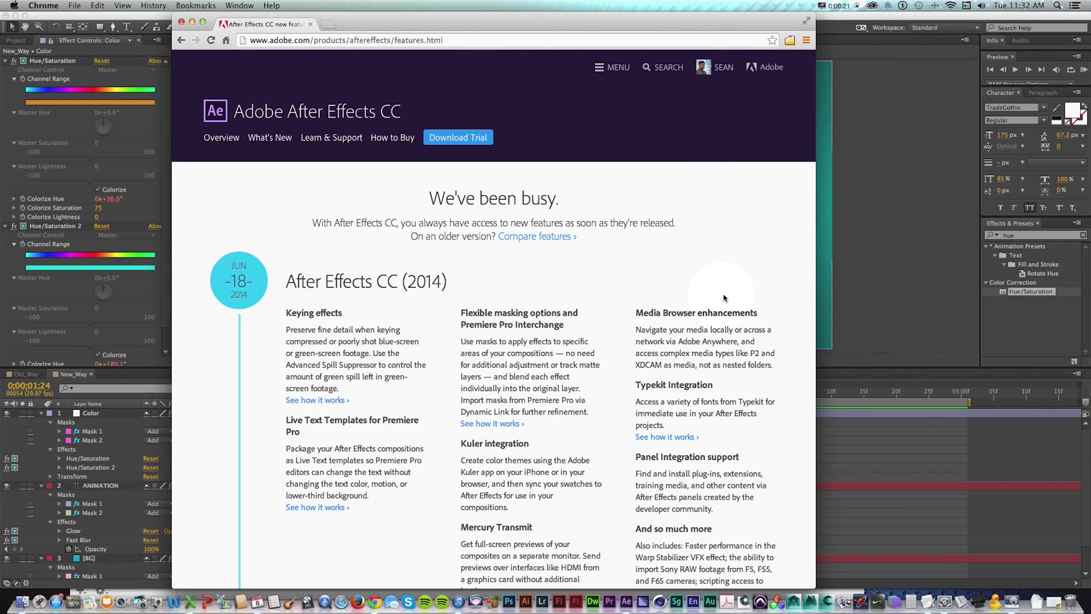
click(873, 282)
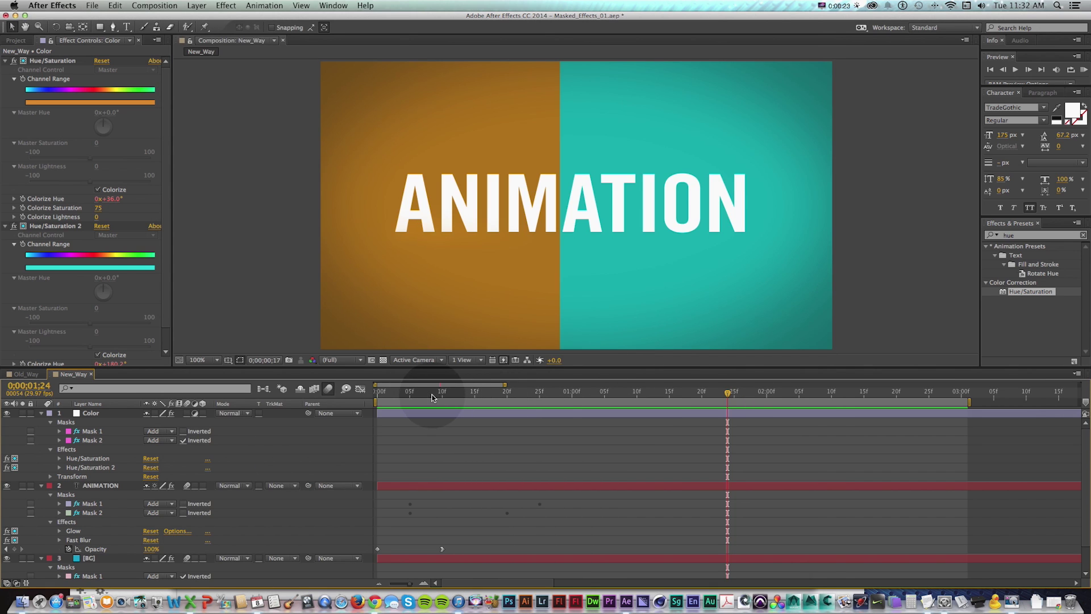
Scrub through the New_Way composition and examine the masks and effects on the Color, ANIMATION and BG layers.
drag(433, 397, 683, 396)
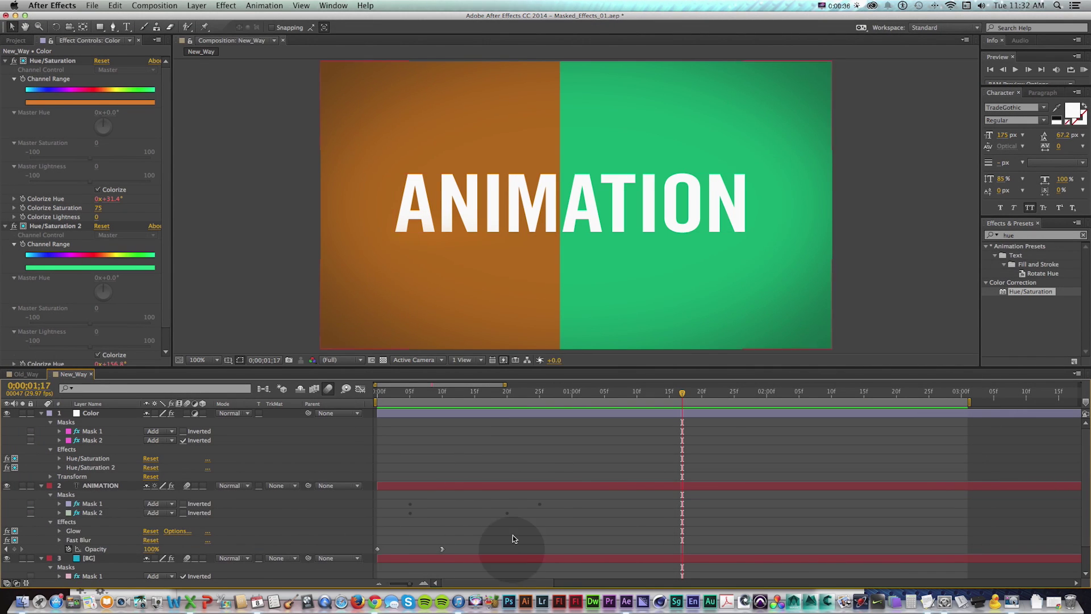
scroll(165, 341, down, 2)
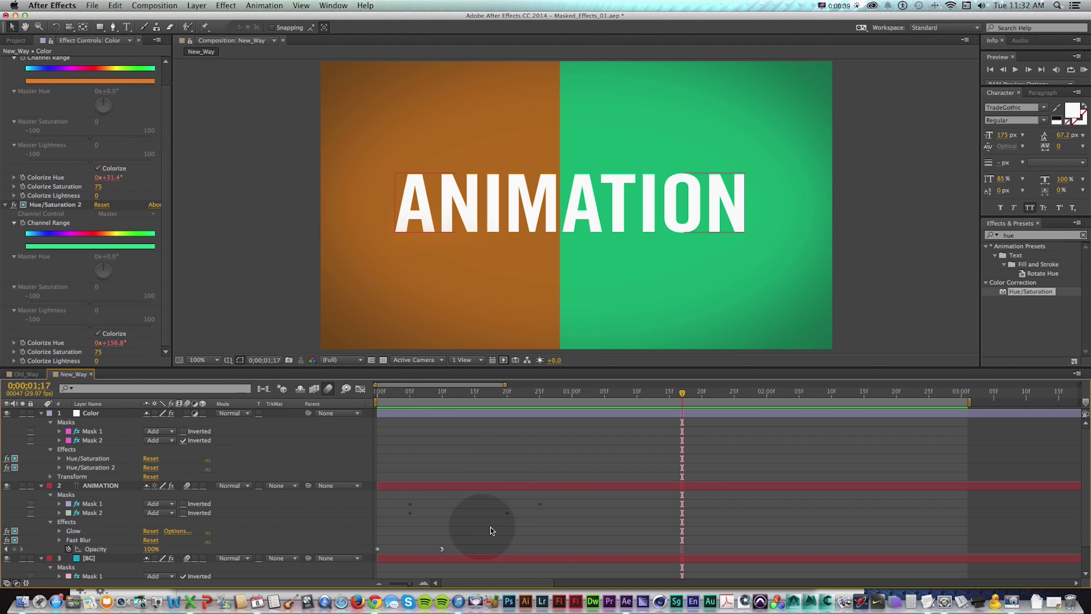
click(426, 413)
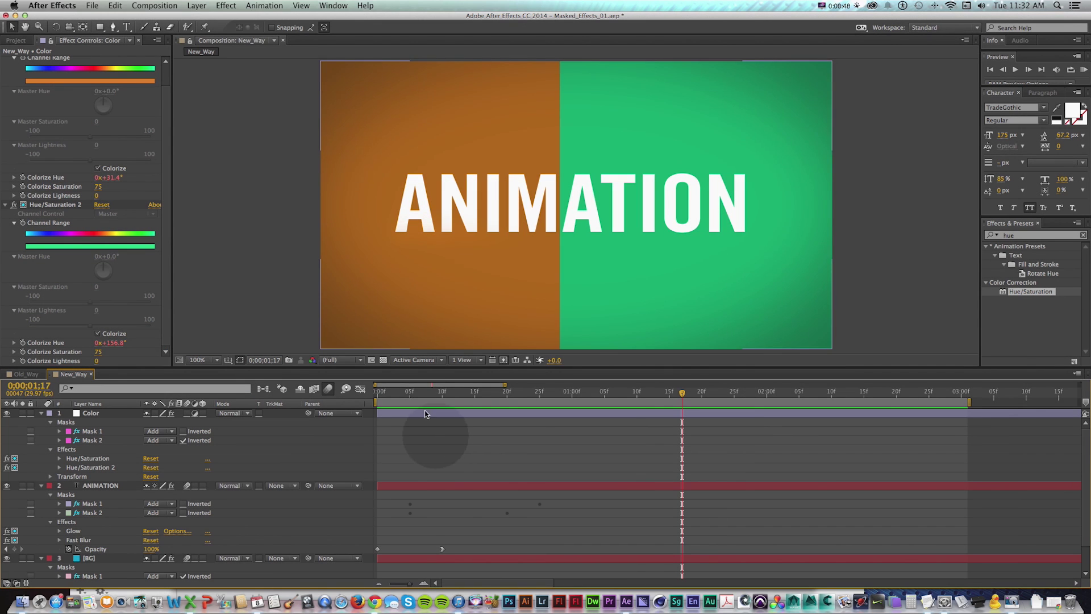
drag(407, 396, 692, 405)
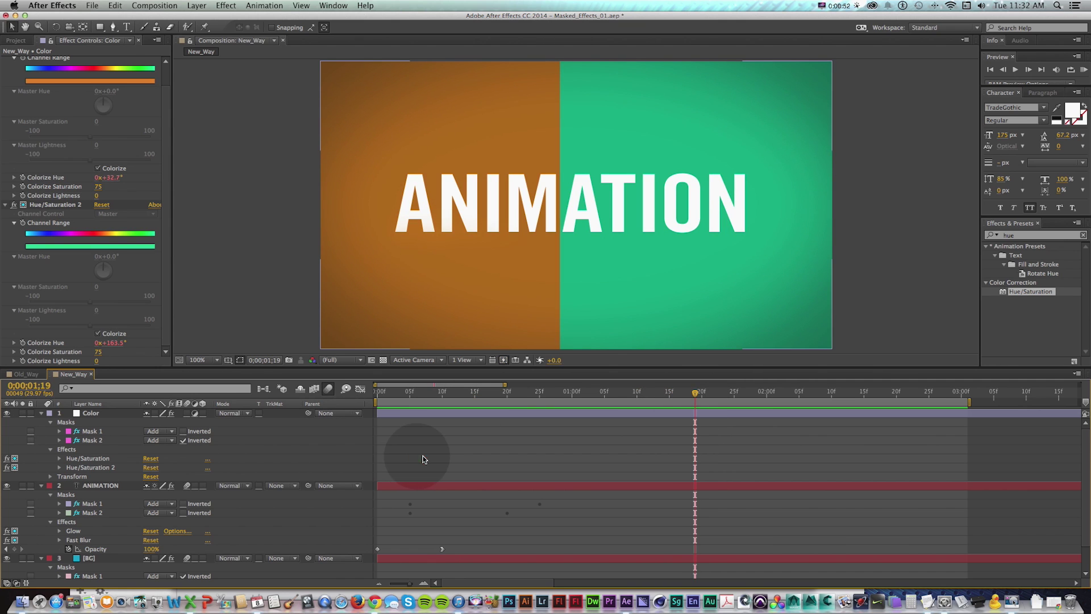
click(209, 486)
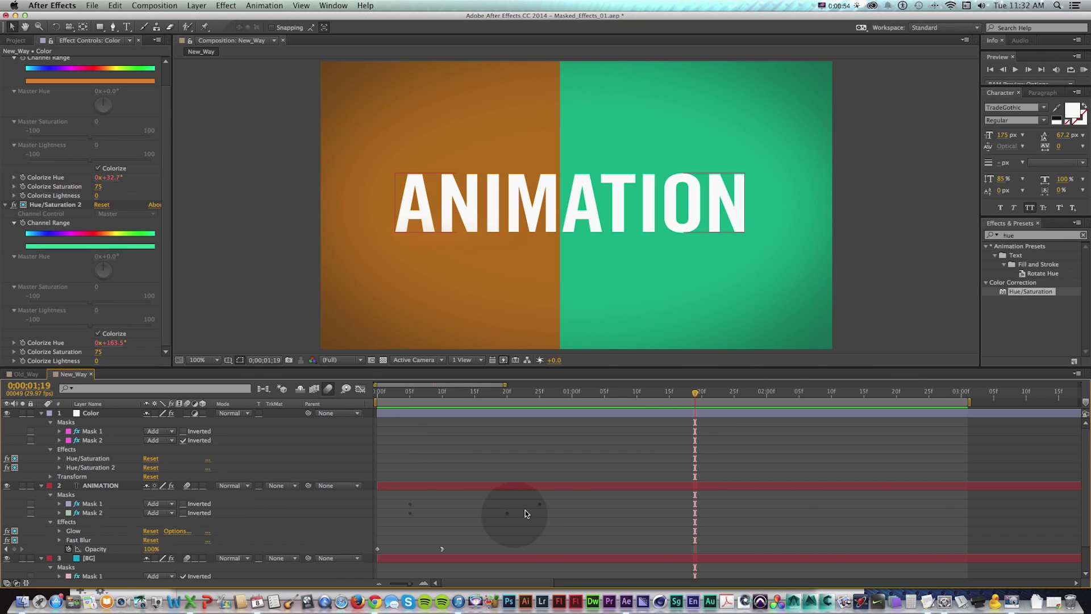
scroll(507, 517, down, 1)
scroll(506, 517, up, 1)
click(91, 413)
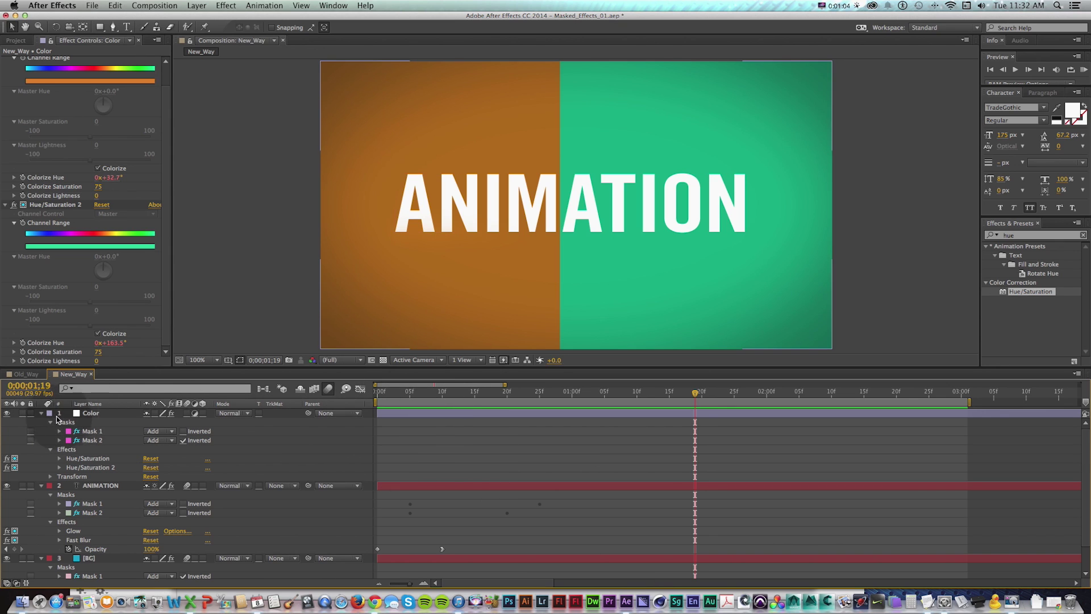
click(609, 527)
Hide the Color layer and play a RAM preview of the text animation over the plain background.
click(6, 413)
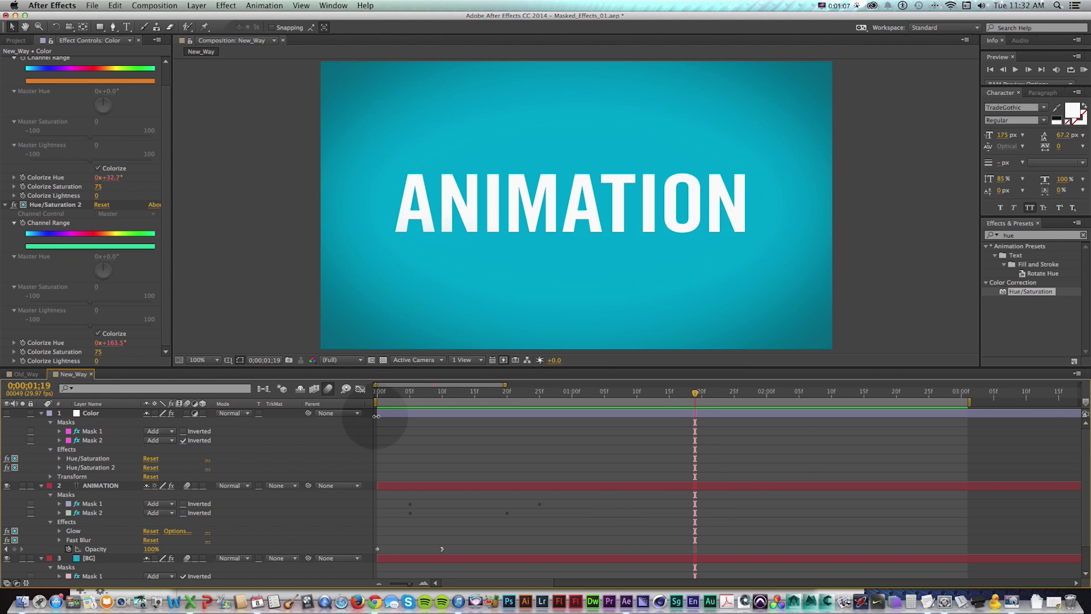
key(KP_0)
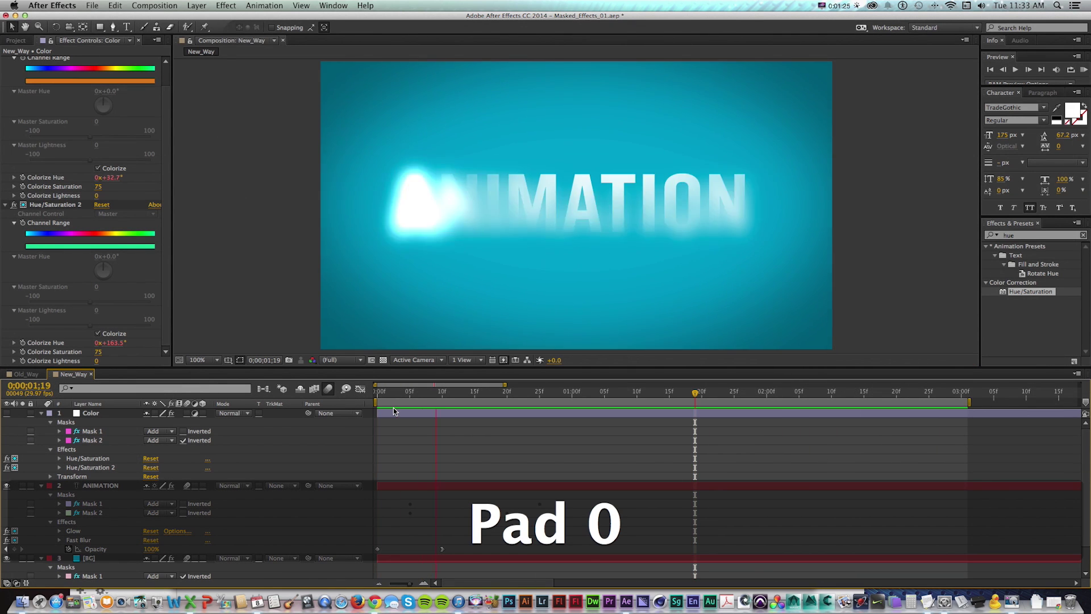
key(space)
click(447, 406)
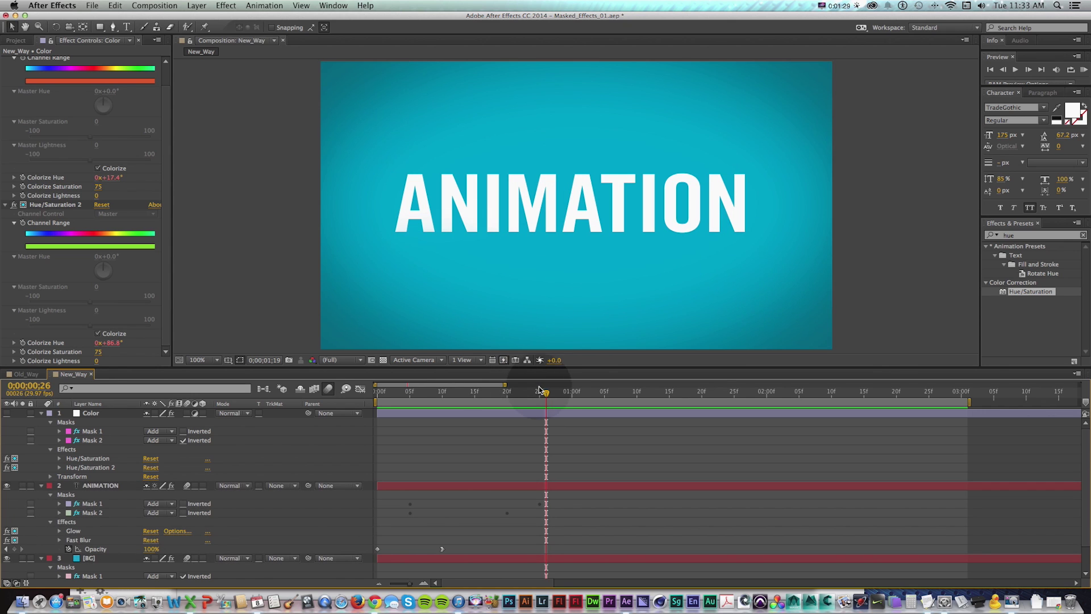
Scrub the text reveal between frames 12 and 20 to examine the masked glow and blur moving across ANIMATION.
drag(490, 392, 455, 392)
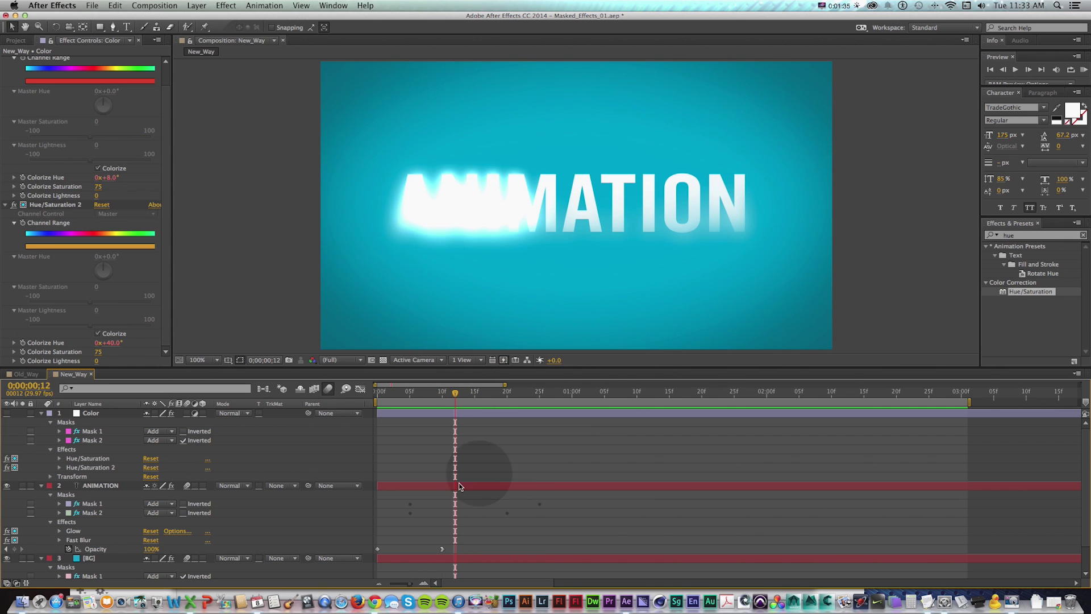
scroll(405, 535, down, 3)
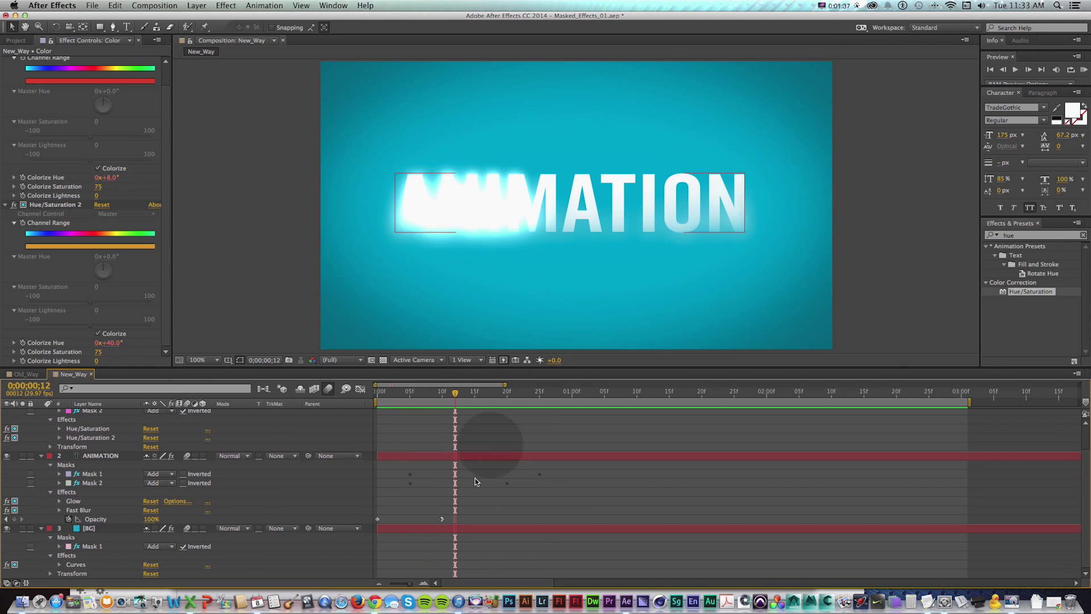
scroll(482, 459, up, 3)
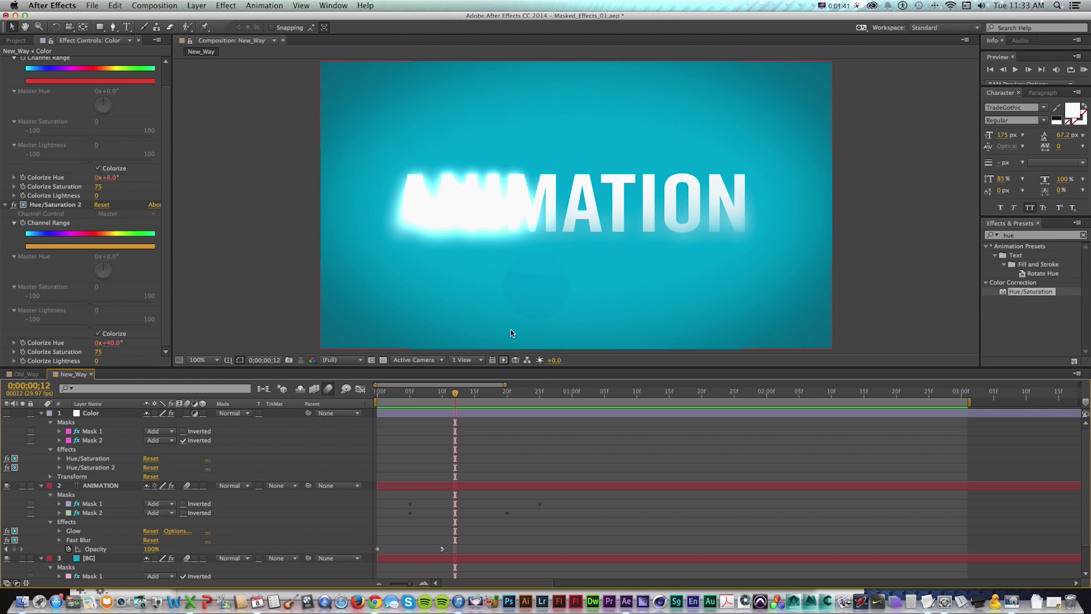
drag(458, 391, 494, 397)
click(556, 460)
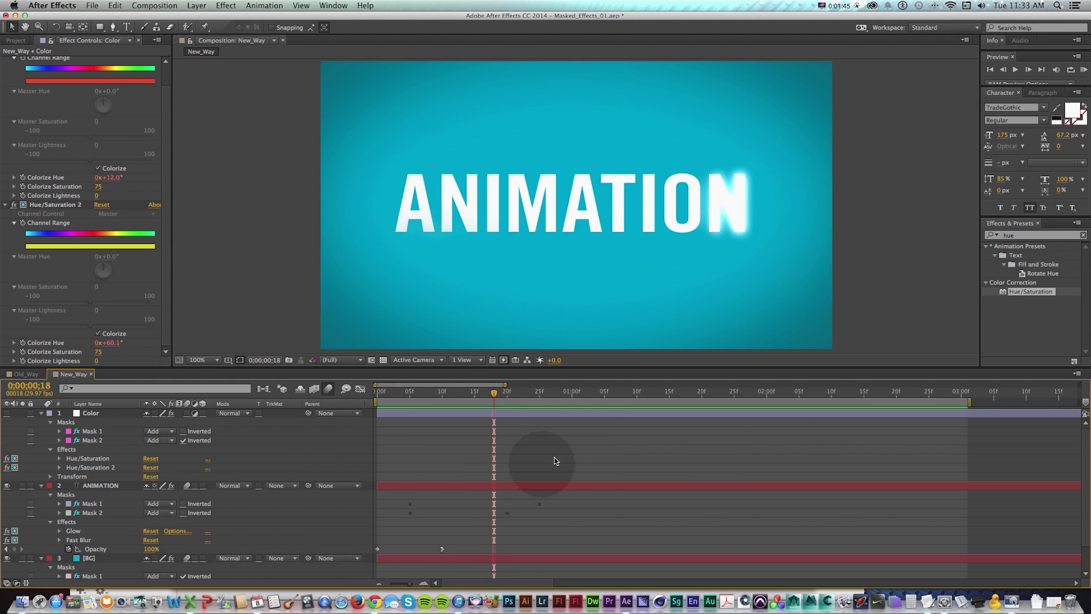
click(494, 382)
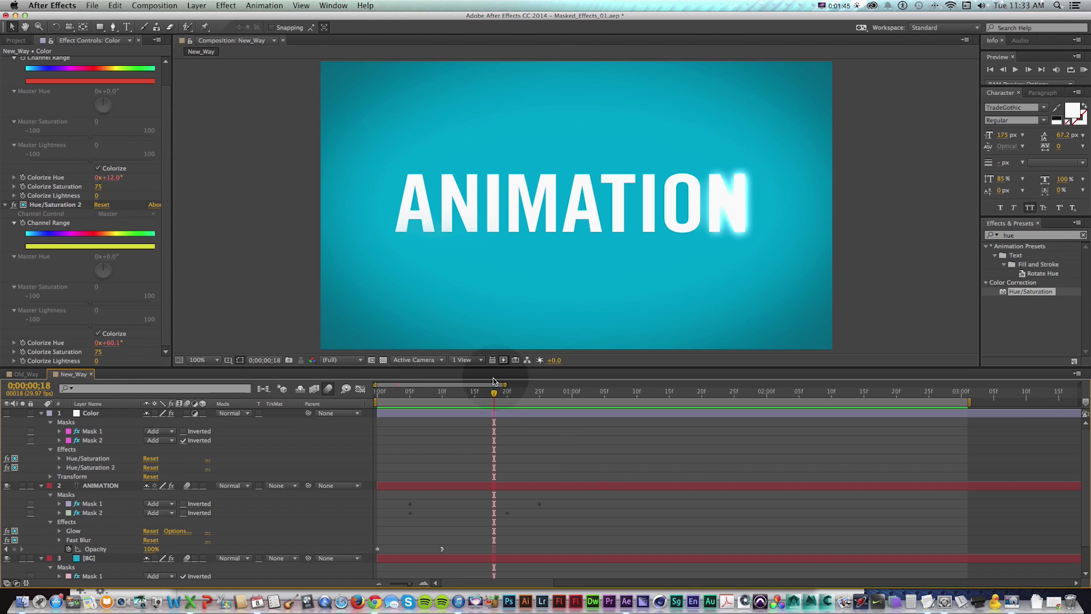
Show the Color layer again and scrub between frames 18 and 20 to examine its two masked Hue/Saturation halves.
click(6, 413)
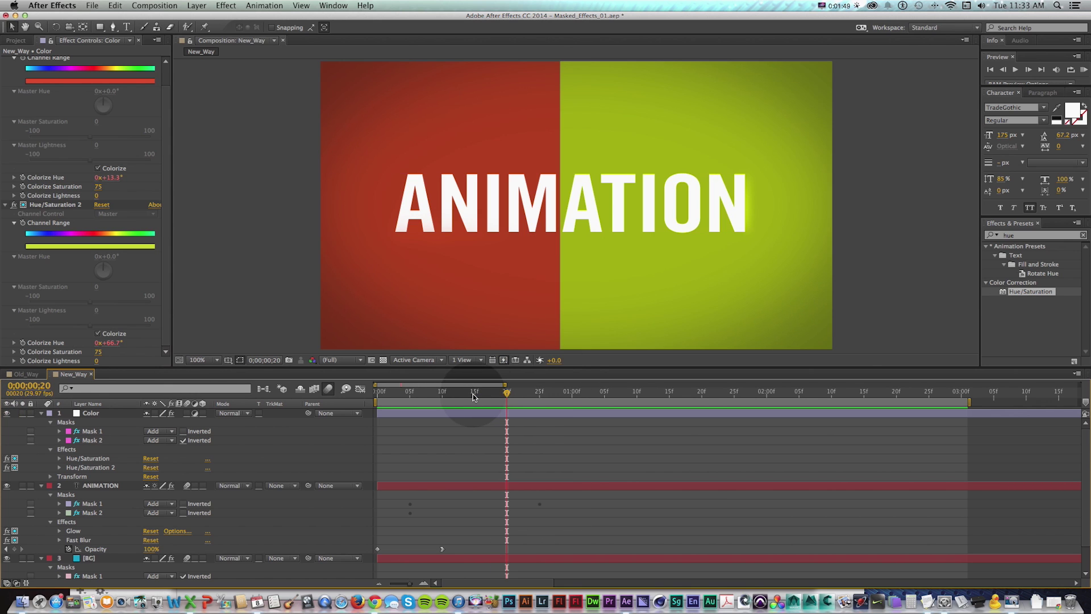
mouse_move(473, 396)
mouse_down()
mouse_move(410, 396)
mouse_move(494, 392)
mouse_up()
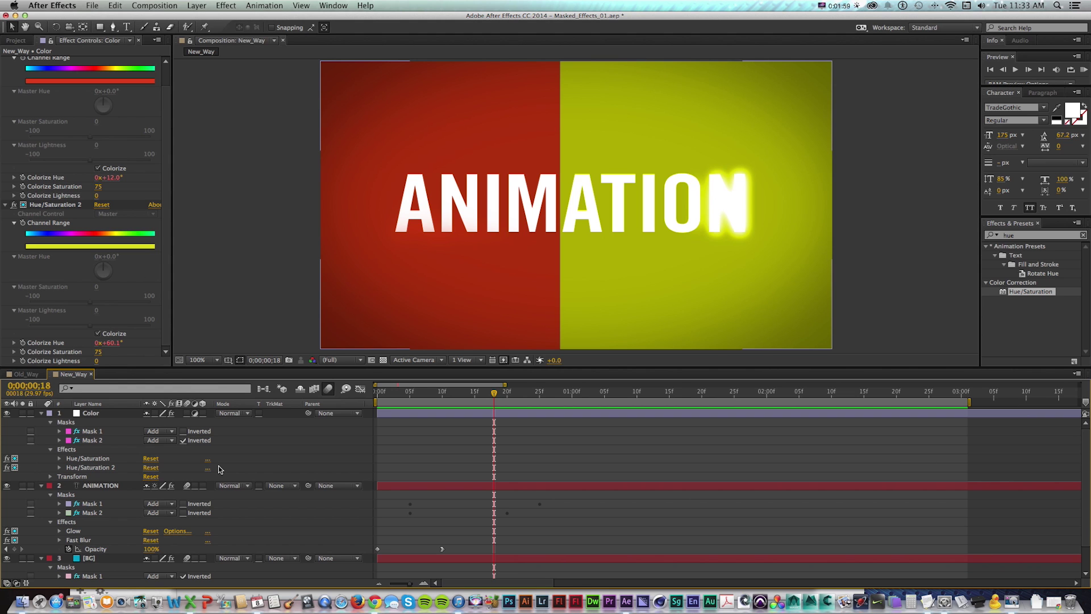
click(503, 360)
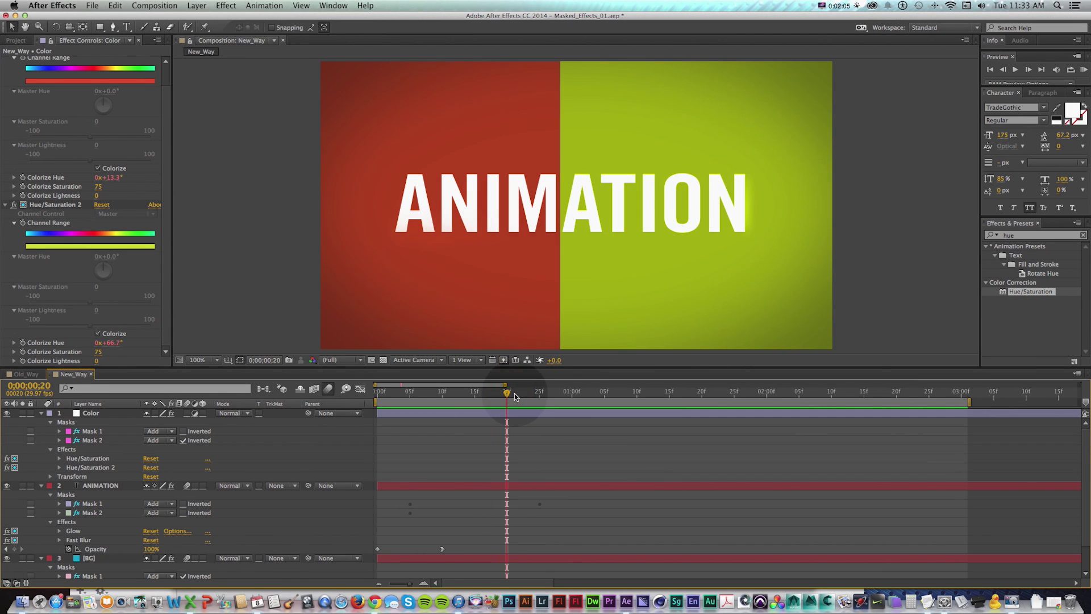
Create a new 960 × 540 px composition at 29.97 fps, 20 seconds long, named New_Way_02.
key(super+n)
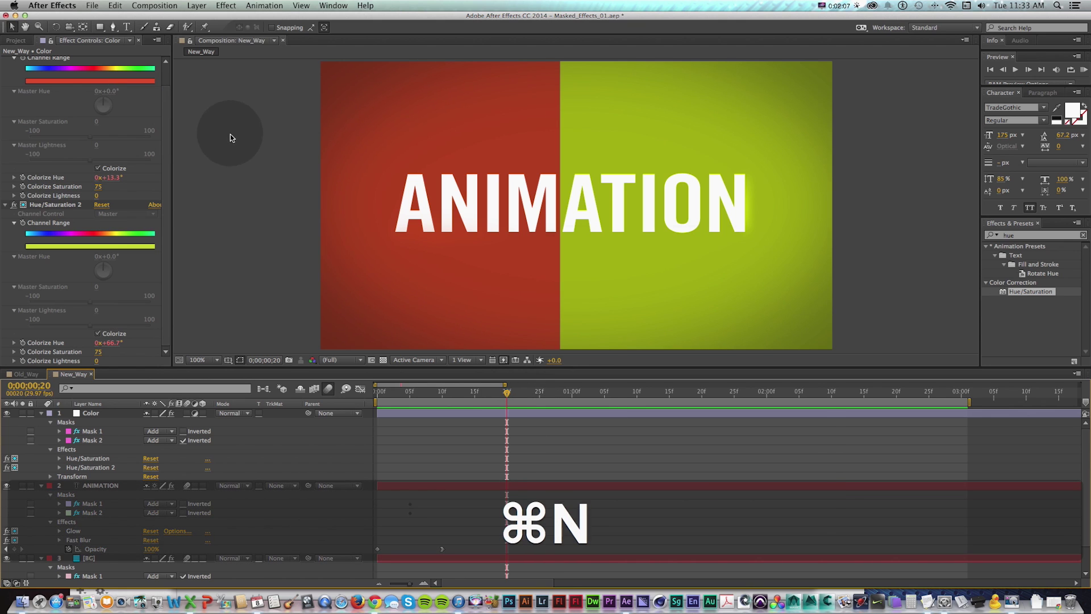
drag(614, 248, 228, 204)
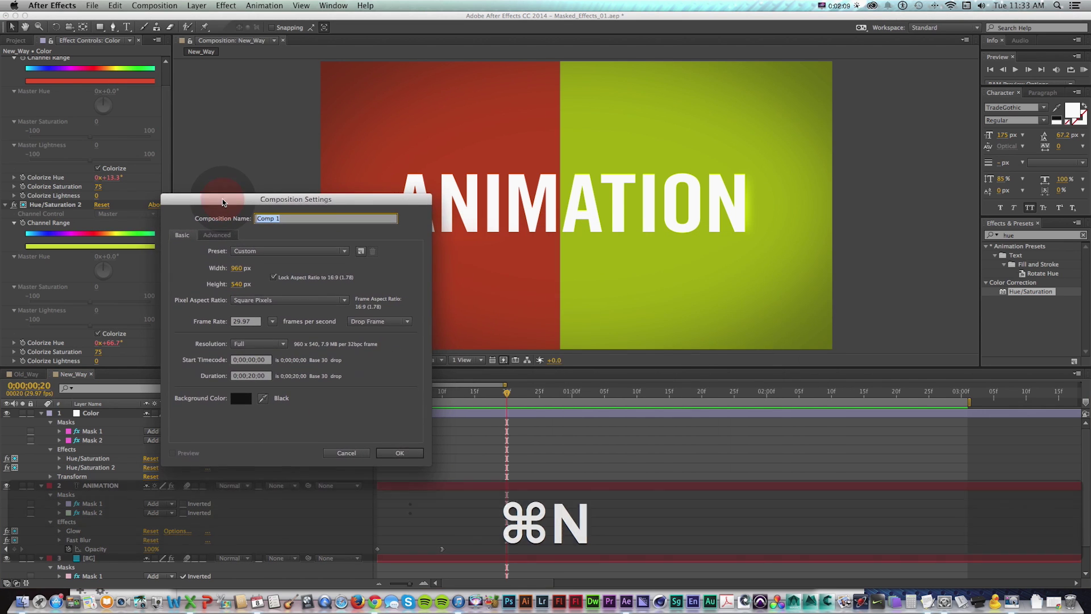
text(New_Way)
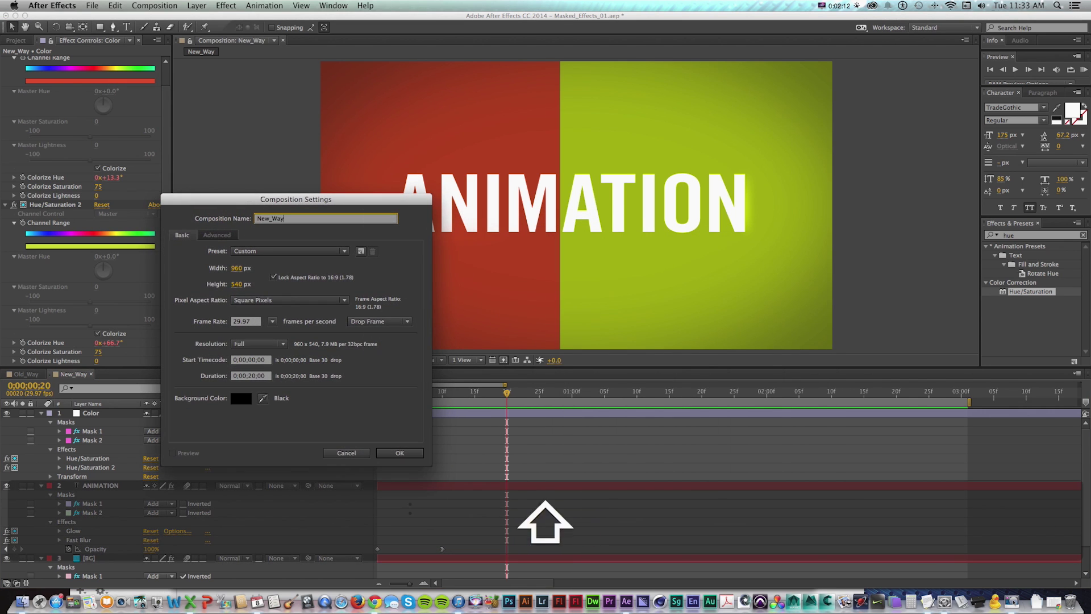
text(_02)
key(Return)
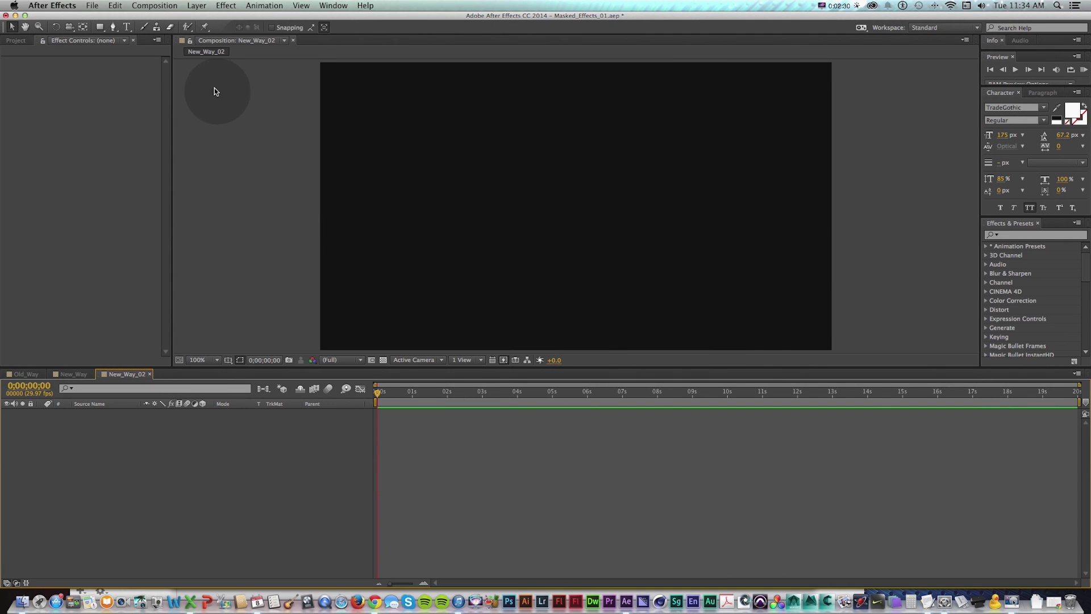
Add a full-frame solid layer named BG 1 in a dark teal color.
click(189, 5)
mouse_move(223, 17)
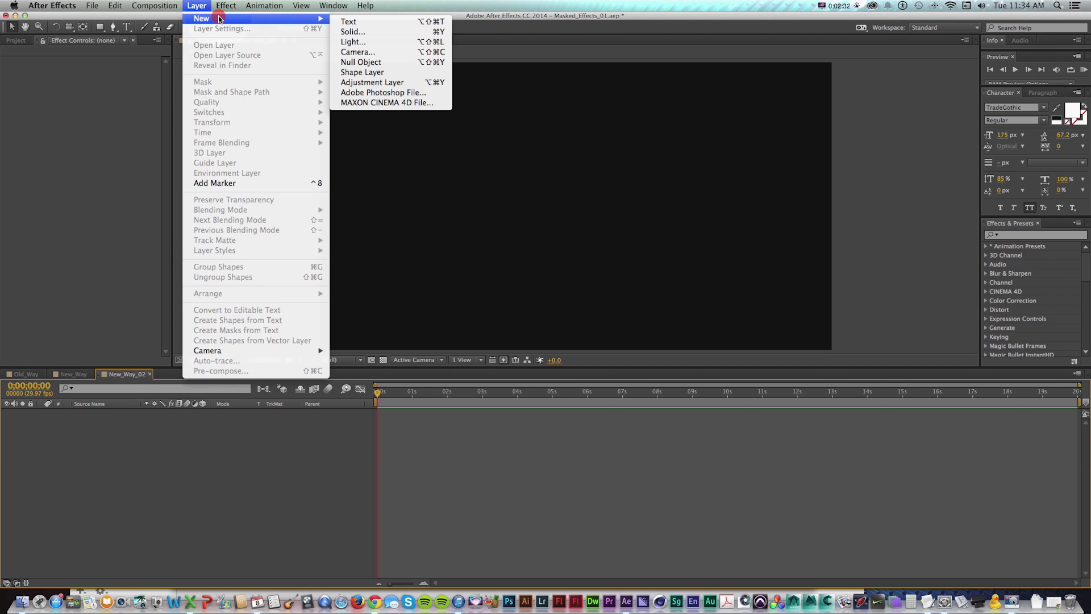
click(341, 33)
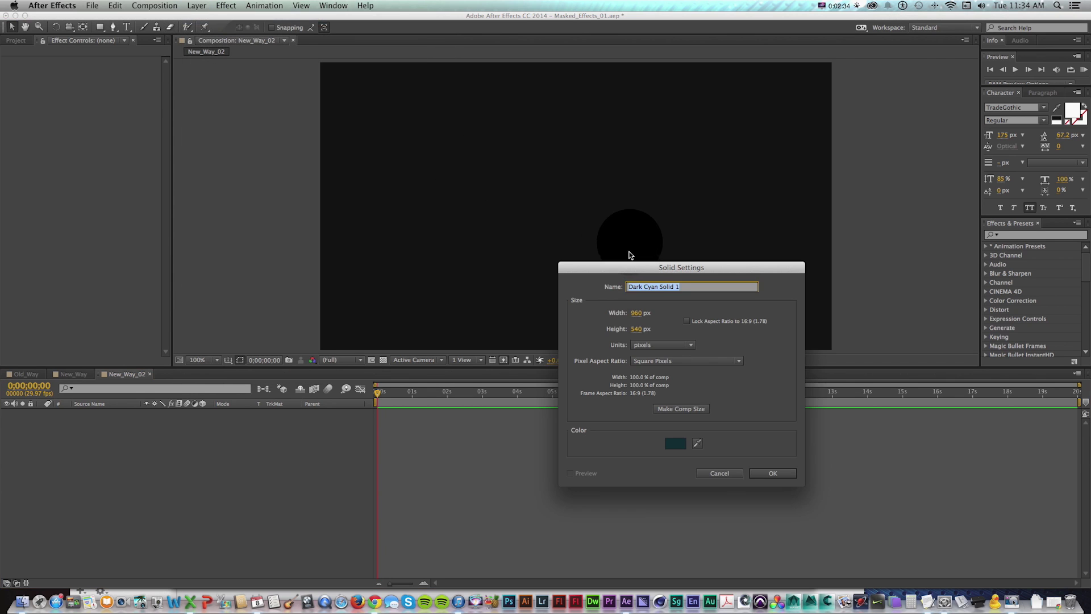
drag(617, 262, 434, 238)
text(BG 1)
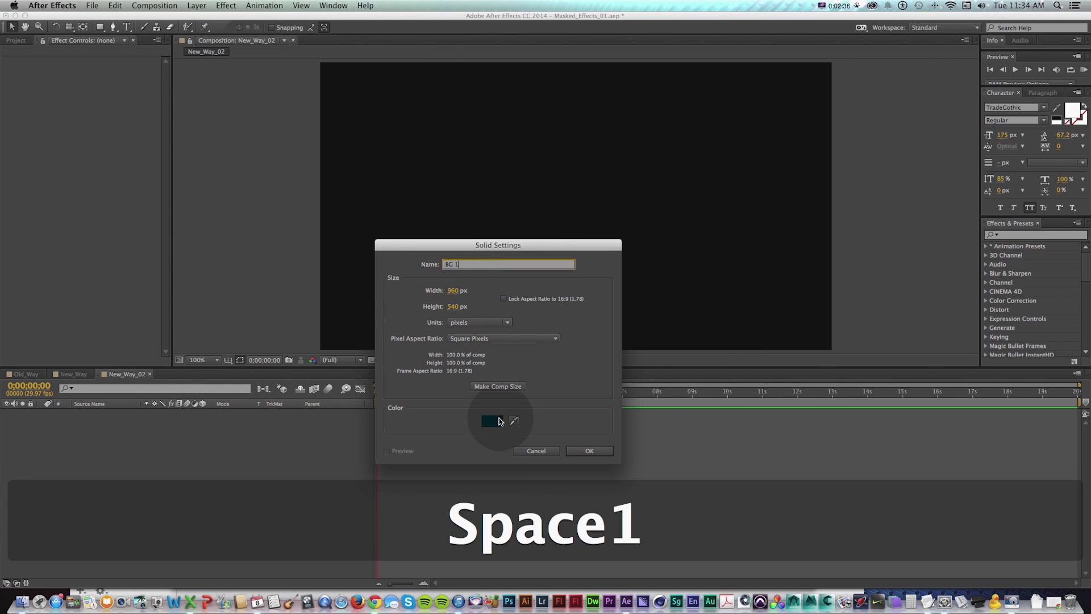
click(492, 420)
drag(703, 357, 705, 401)
key(Return)
key(Return)
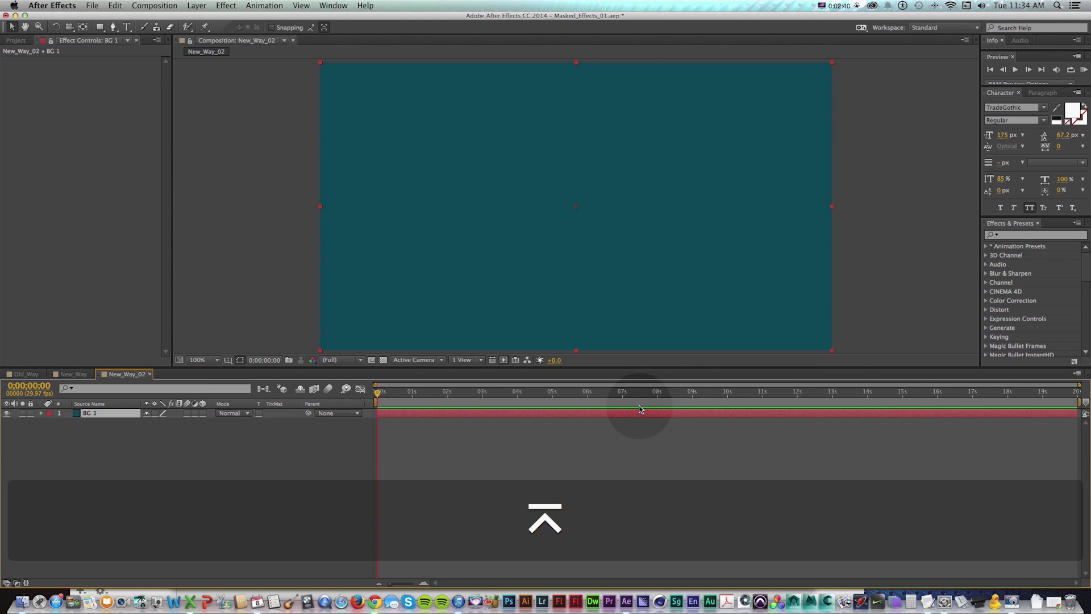
Duplicate the BG 1 layer and recolor the copy as a new solid in a brighter teal.
key(super+d)
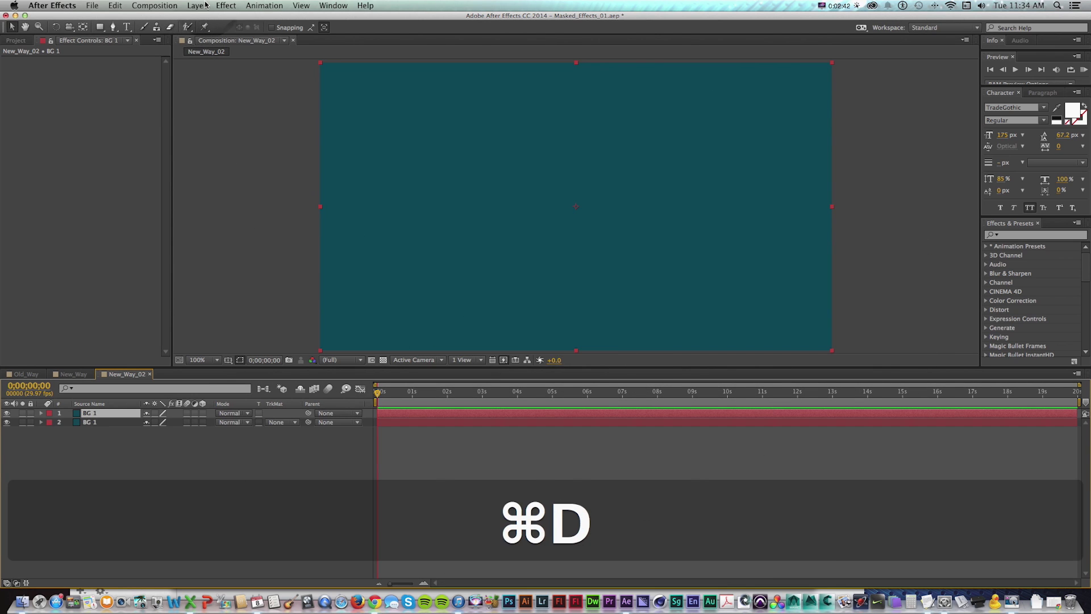
click(206, 5)
click(206, 29)
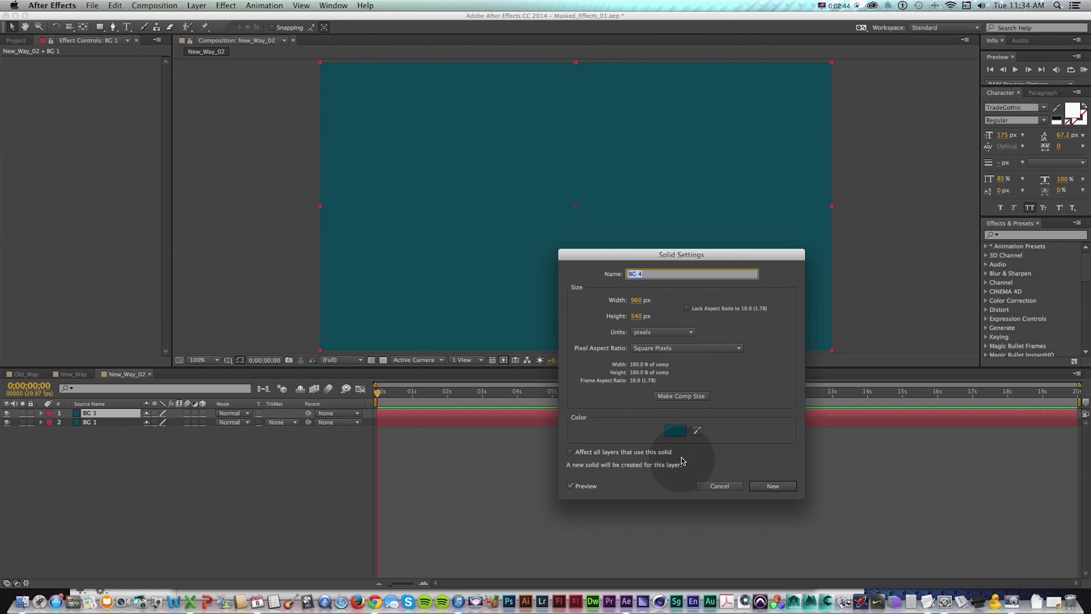
click(675, 430)
drag(670, 394, 689, 362)
key(Return)
key(Return)
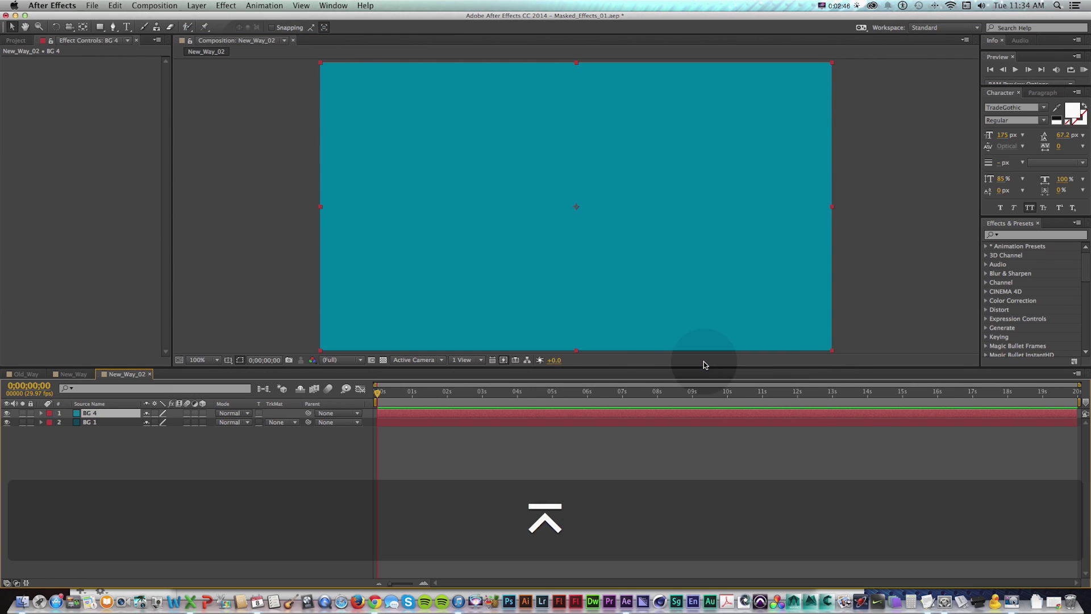
Add a full-size elliptical mask to the brighter teal solid and toggle the layer's visibility to check it.
click(99, 28)
click(127, 50)
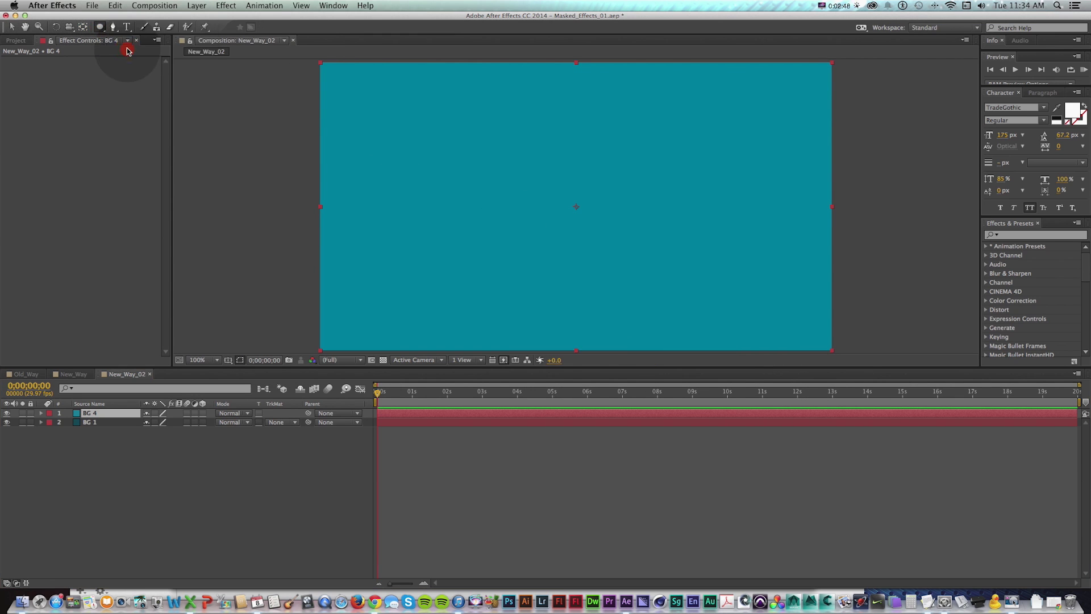
double_click(99, 27)
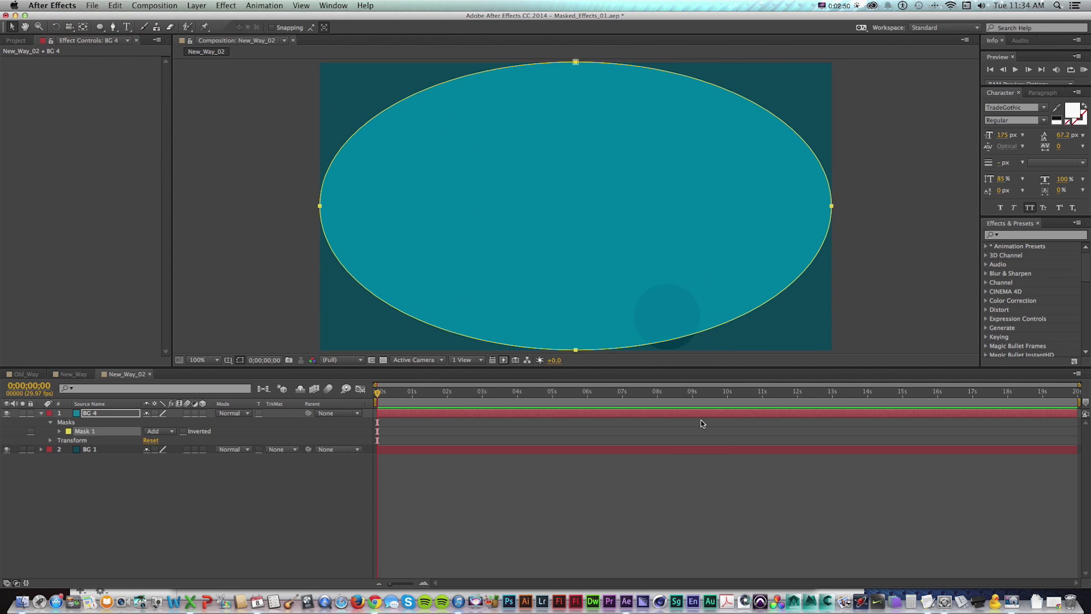
click(7, 414)
click(7, 413)
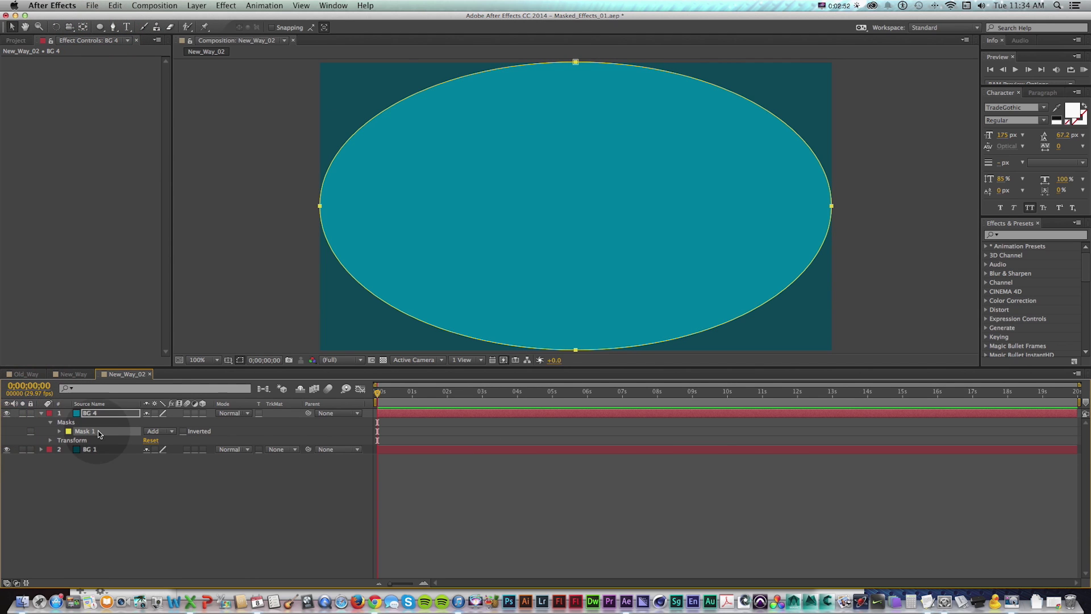
Set the ellipse mask's feather to 207 pixels to soften the background into a vignette, and deselect the layer.
key(f)
drag(152, 431, 263, 427)
click(549, 513)
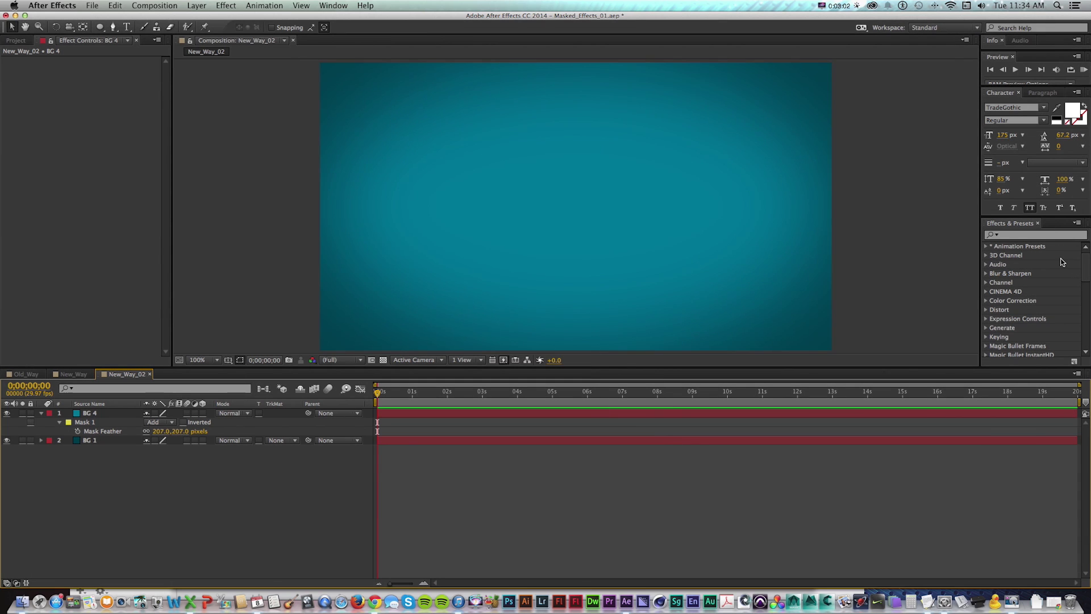
scroll(1040, 299, up, 3)
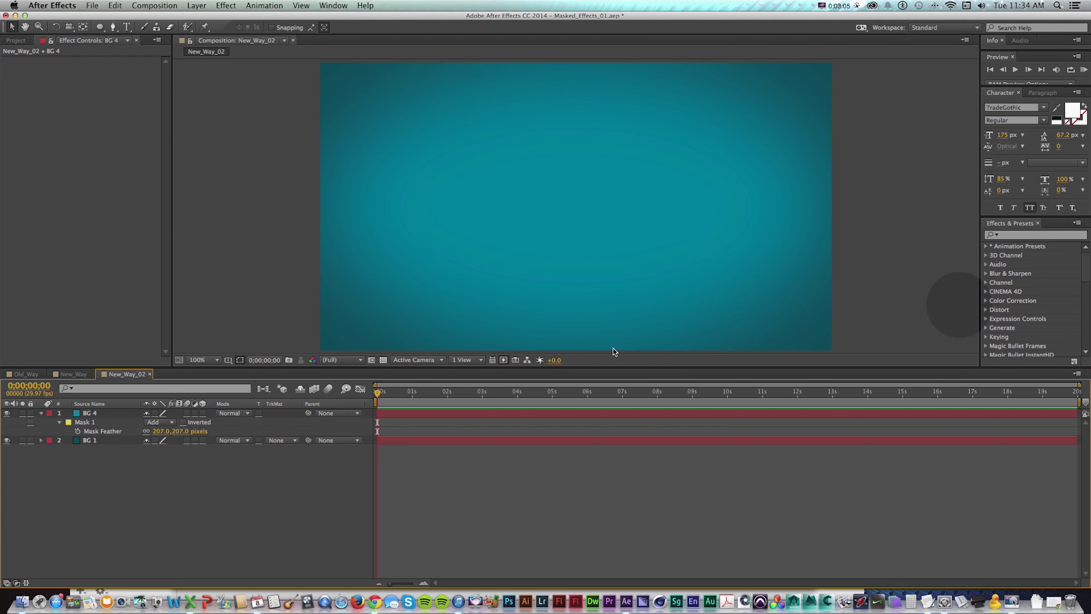
Delete both existing background solids from the New_Way_02 composition.
click(104, 415)
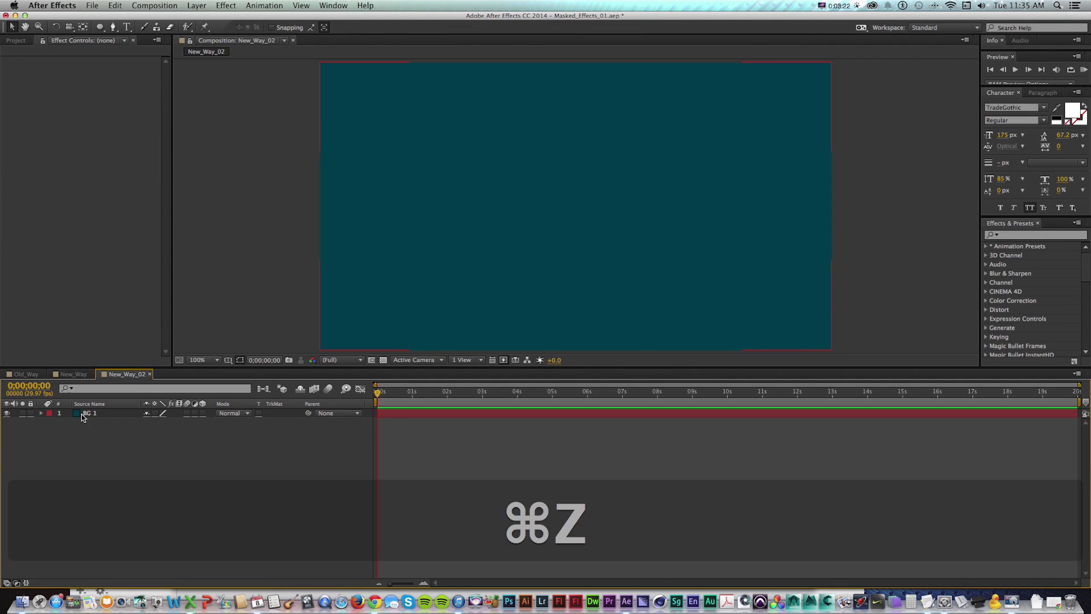
key(super+z)
drag(102, 448, 78, 379)
key(Delete)
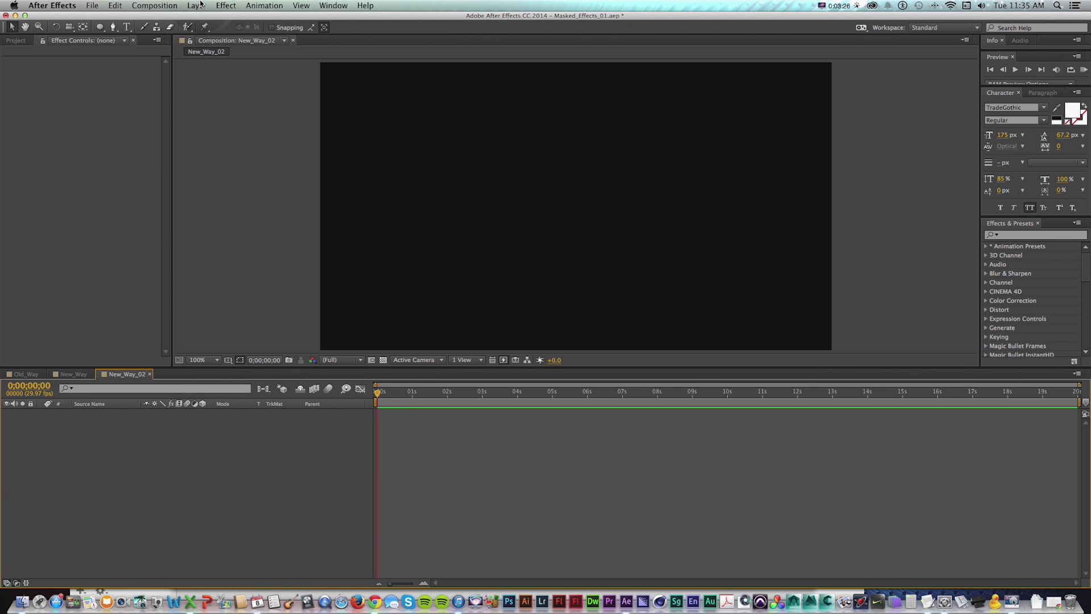
Create a 960 x 540 px solid named BG in a bright cyan color.
click(198, 5)
click(225, 18)
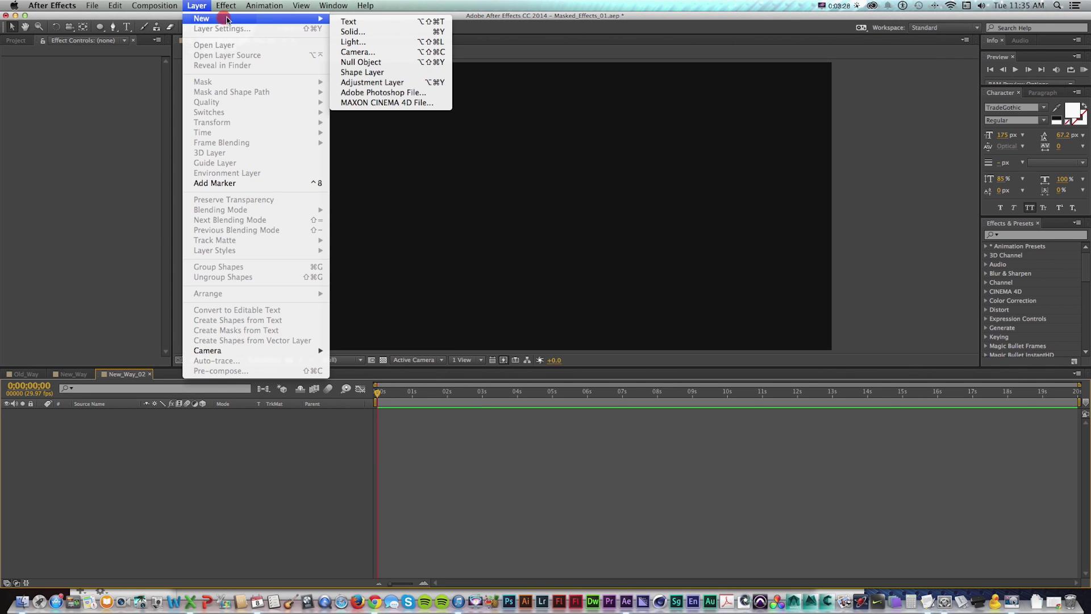
click(352, 31)
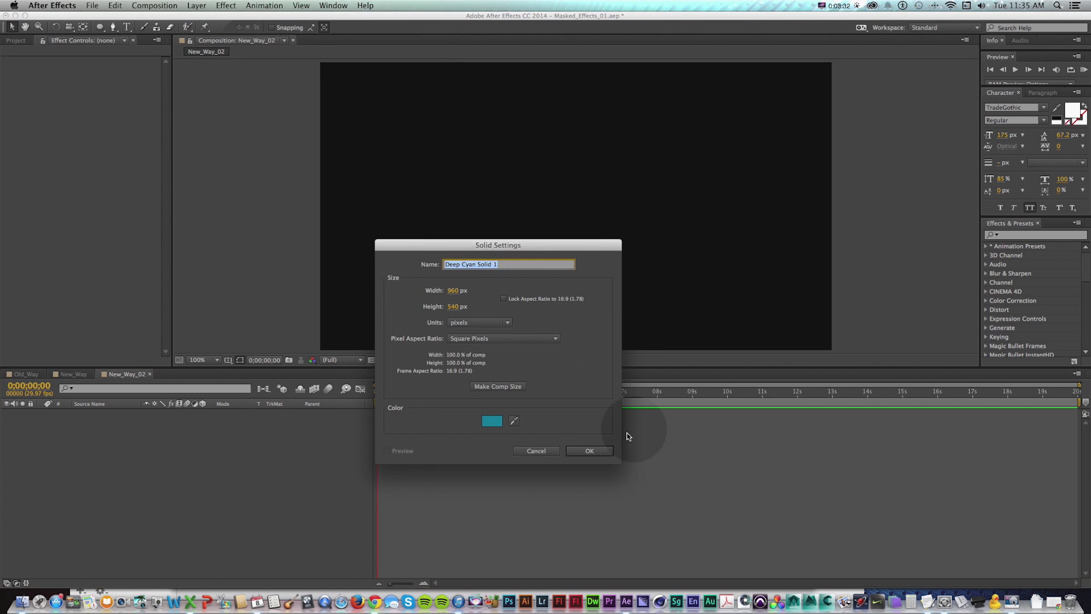
text(BG)
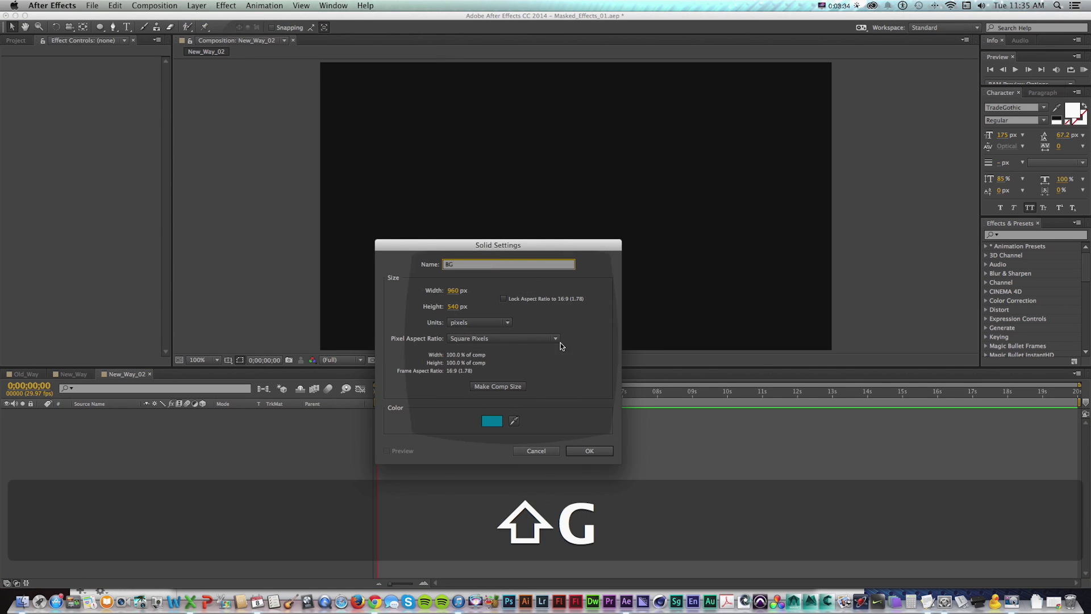
click(493, 421)
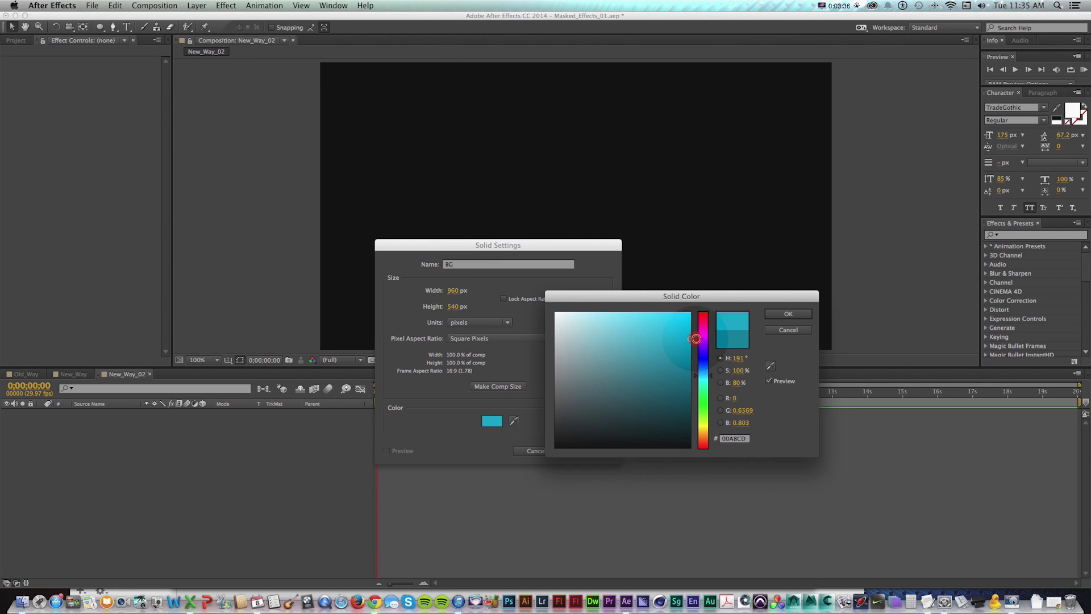
click(788, 313)
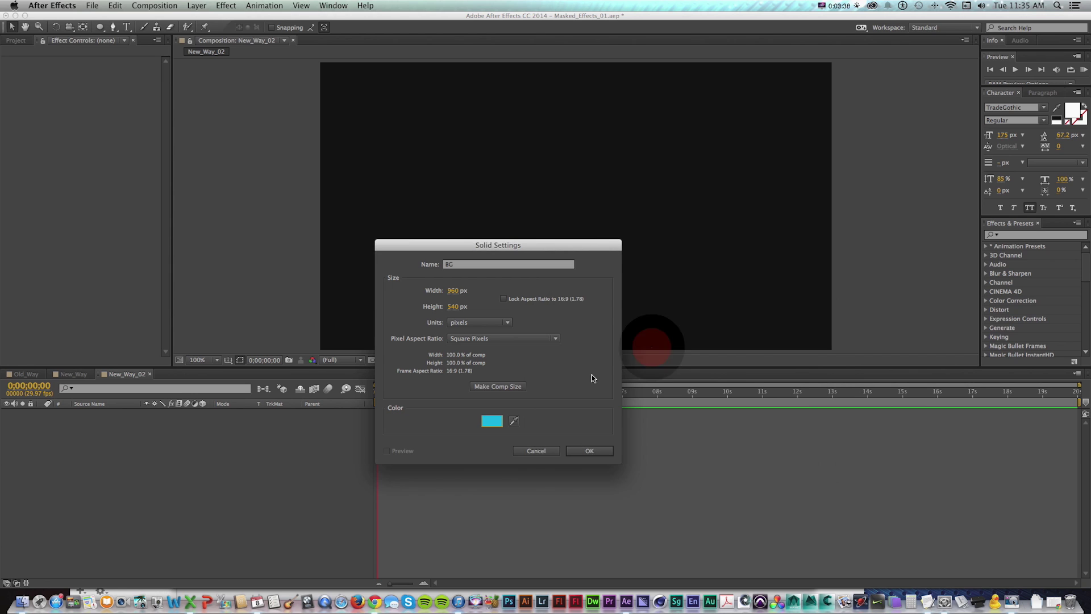
click(592, 451)
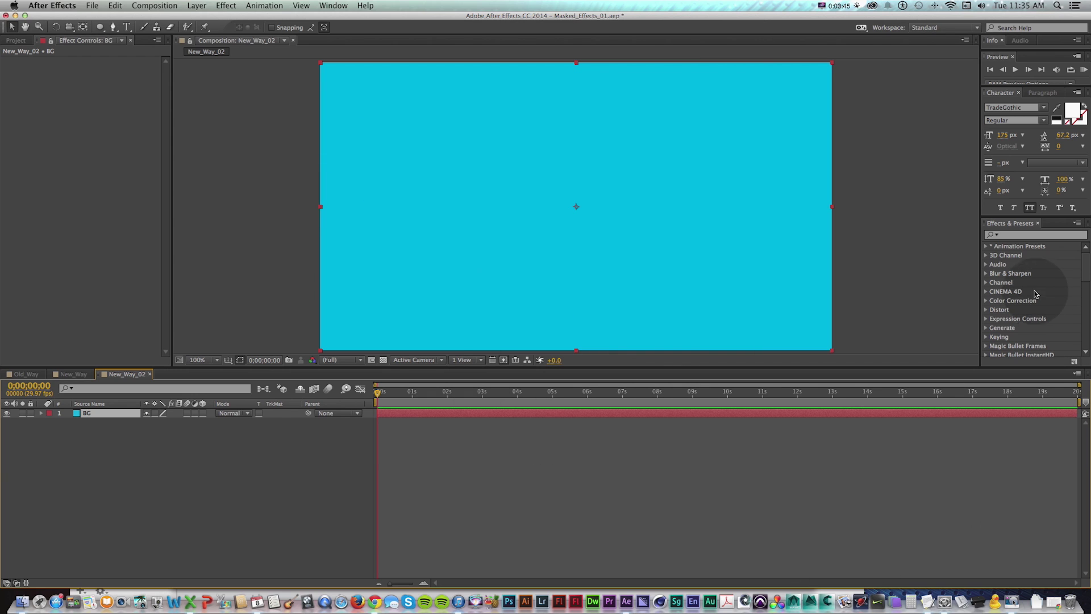
Find the Curves effect and apply it to the BG layer.
click(1023, 236)
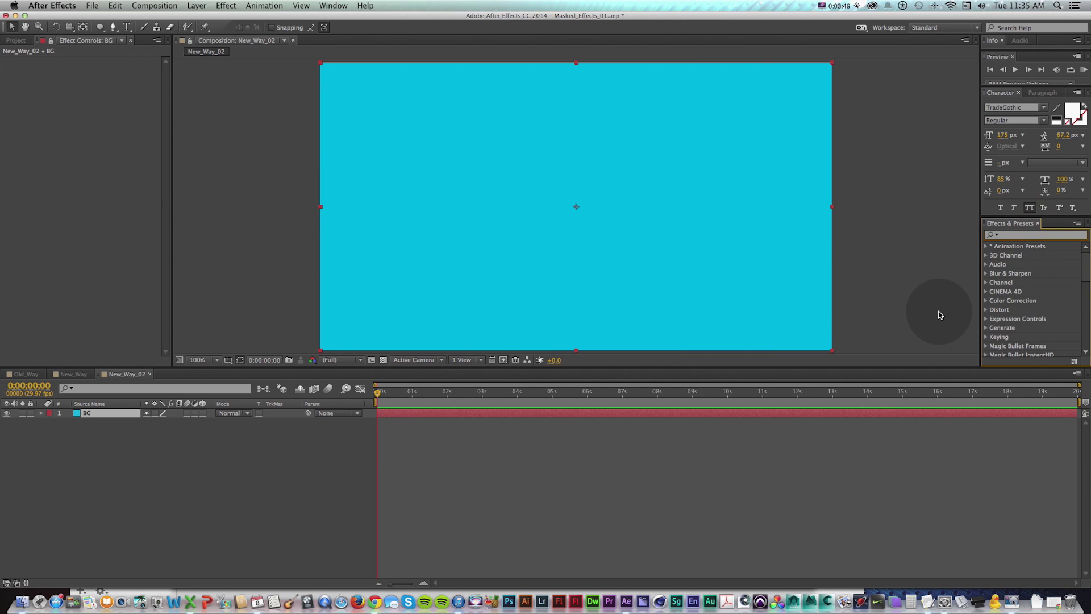
text(curves)
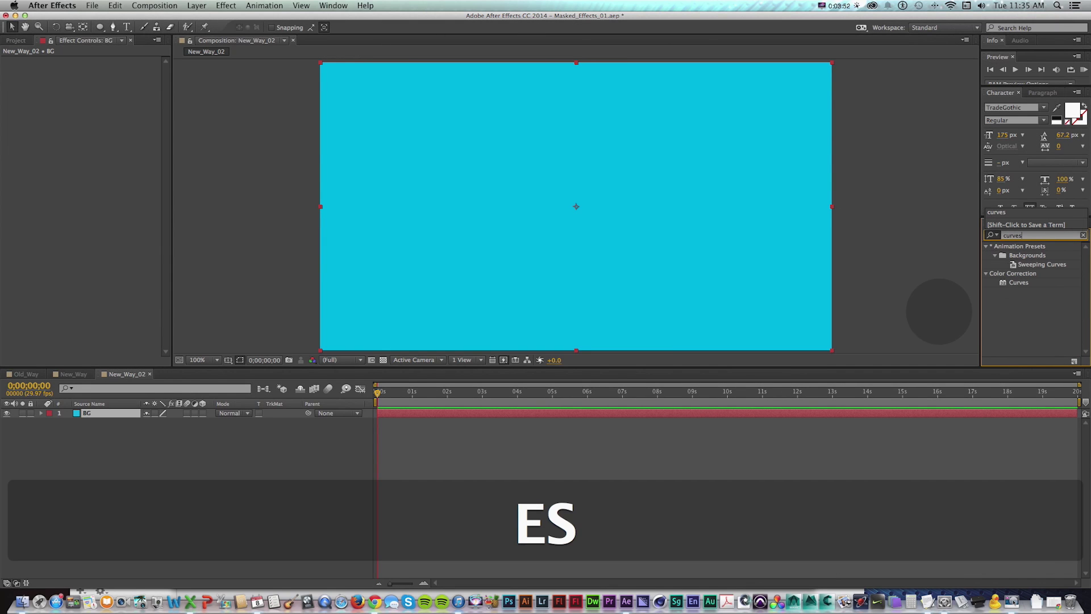
drag(1004, 286, 61, 414)
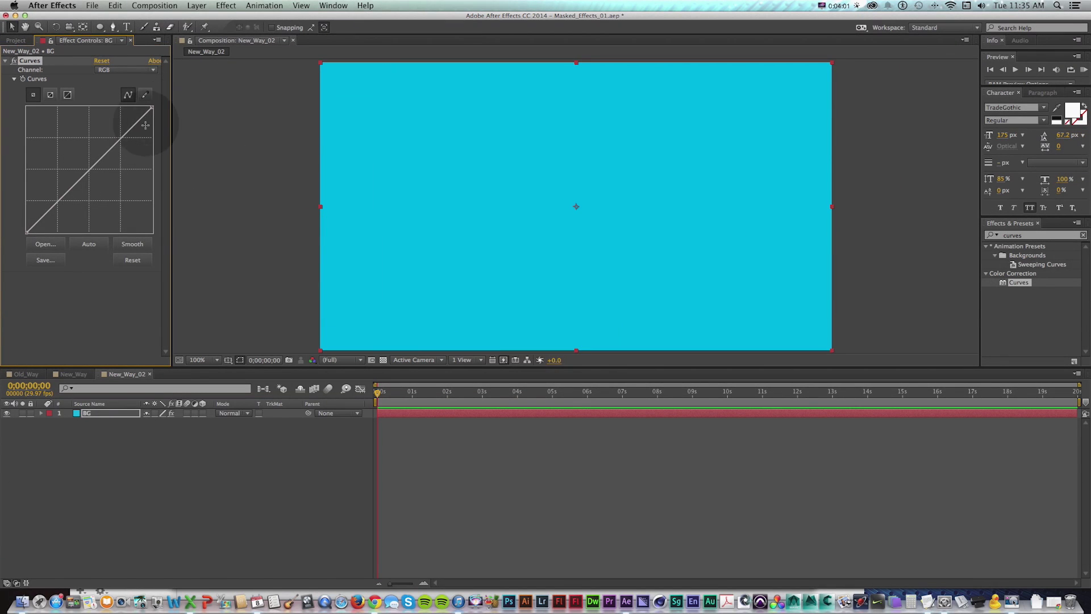
Try reshaping the RGB curve of the BG layer by drawing it freehand.
mouse_move(151, 108)
mouse_down()
mouse_move(154, 151)
mouse_move(180, 100)
mouse_move(156, 145)
mouse_move(139, 122)
mouse_move(163, 95)
mouse_up()
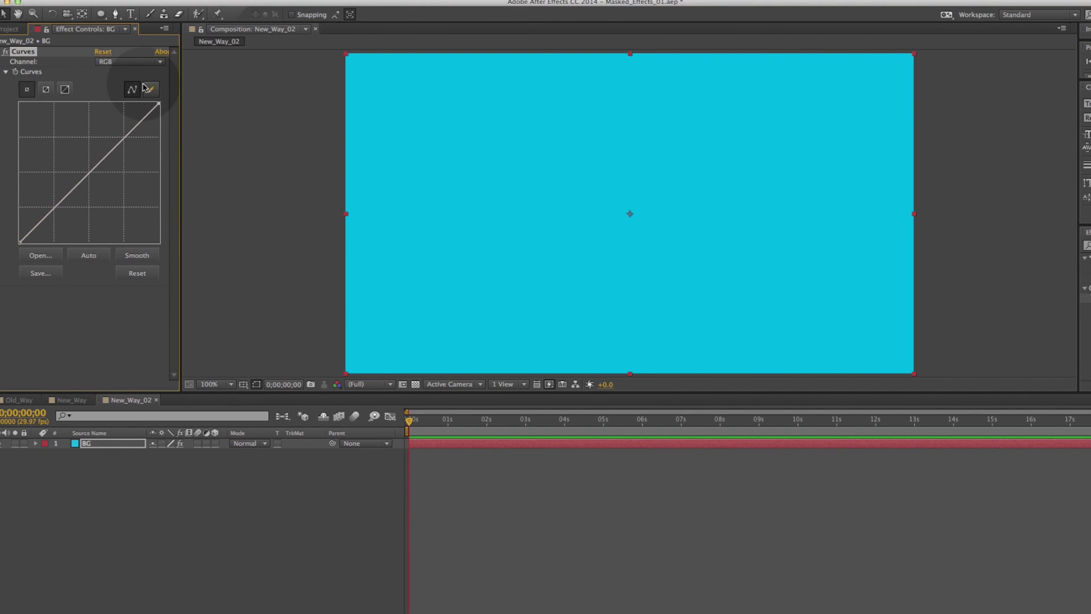
click(145, 87)
mouse_move(24, 229)
mouse_down()
mouse_move(39, 212)
mouse_move(98, 202)
mouse_move(159, 136)
mouse_move(170, 102)
mouse_up()
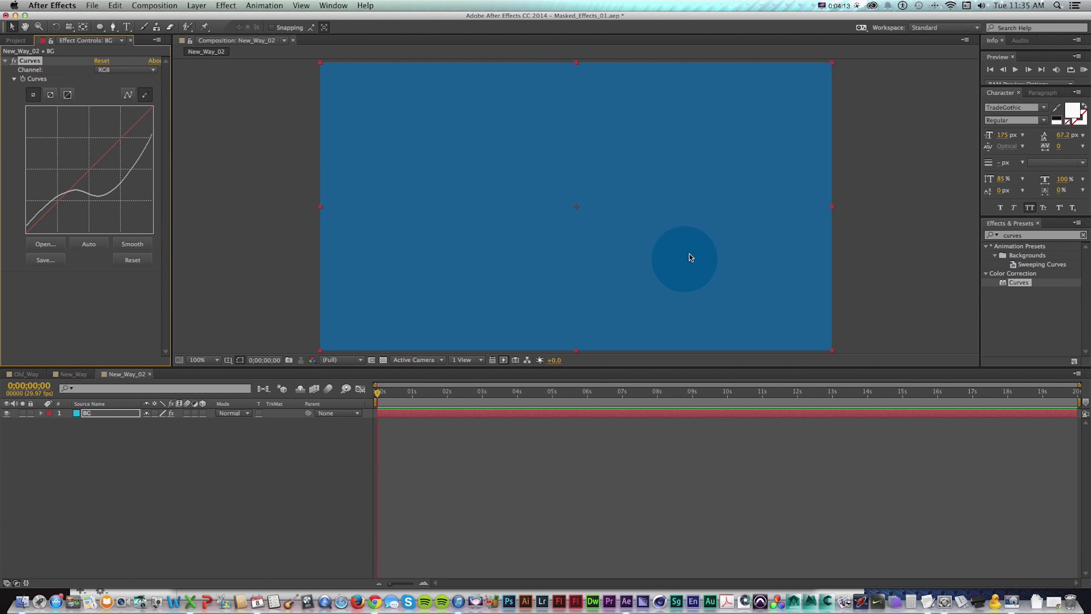
Switch to Chrome to look over the After Effects CC features page, and return to After Effects.
click(374, 602)
scroll(669, 289, down, 15)
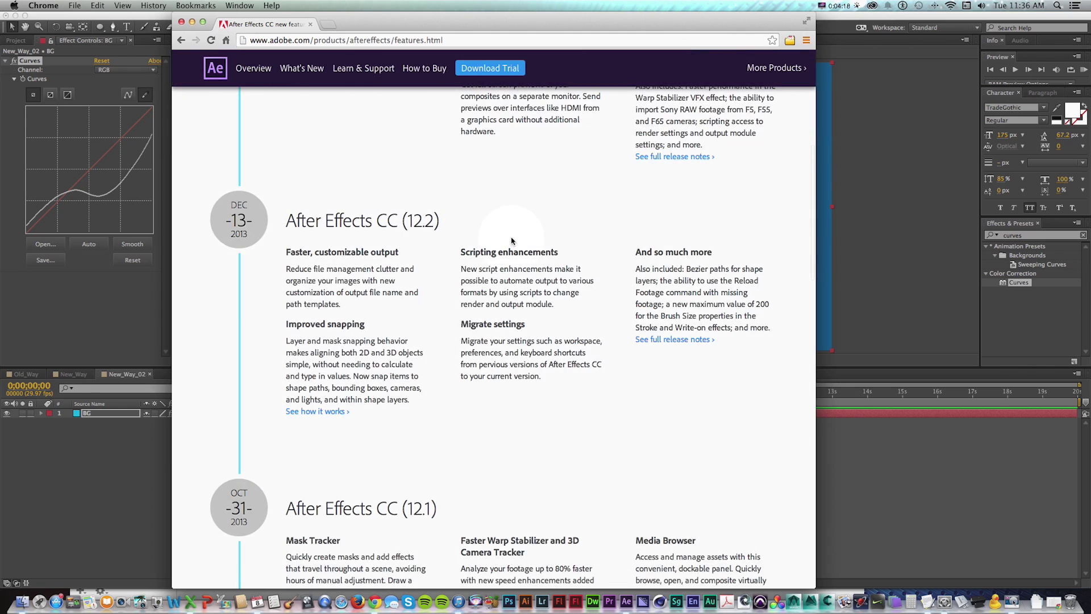
scroll(512, 240, up, 8)
click(965, 215)
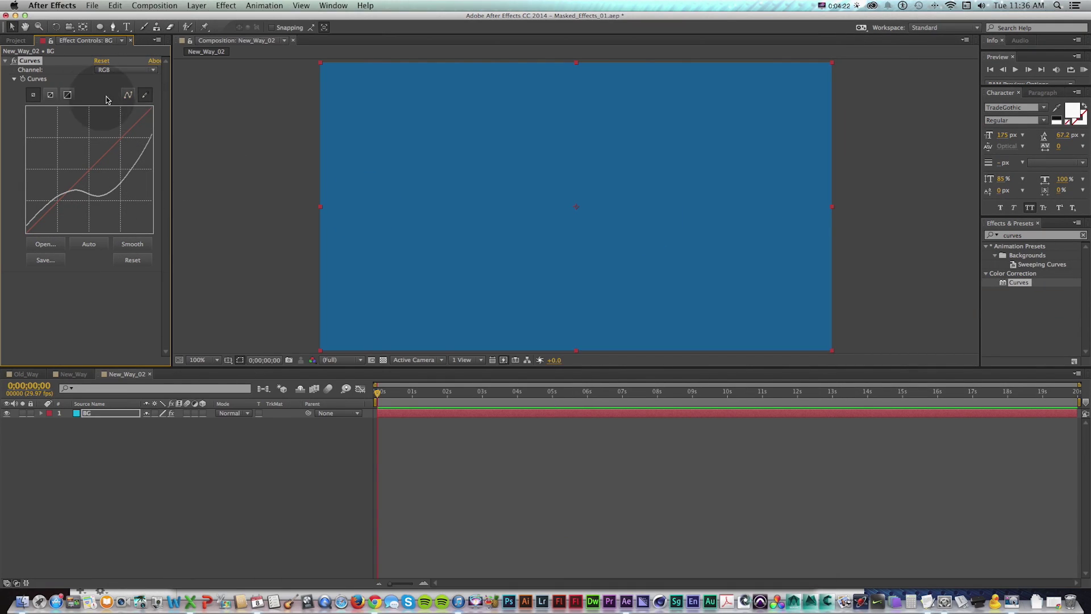
Reset the Curves effect and lower the curve's highlight end point to darken BG to a deep teal.
click(101, 60)
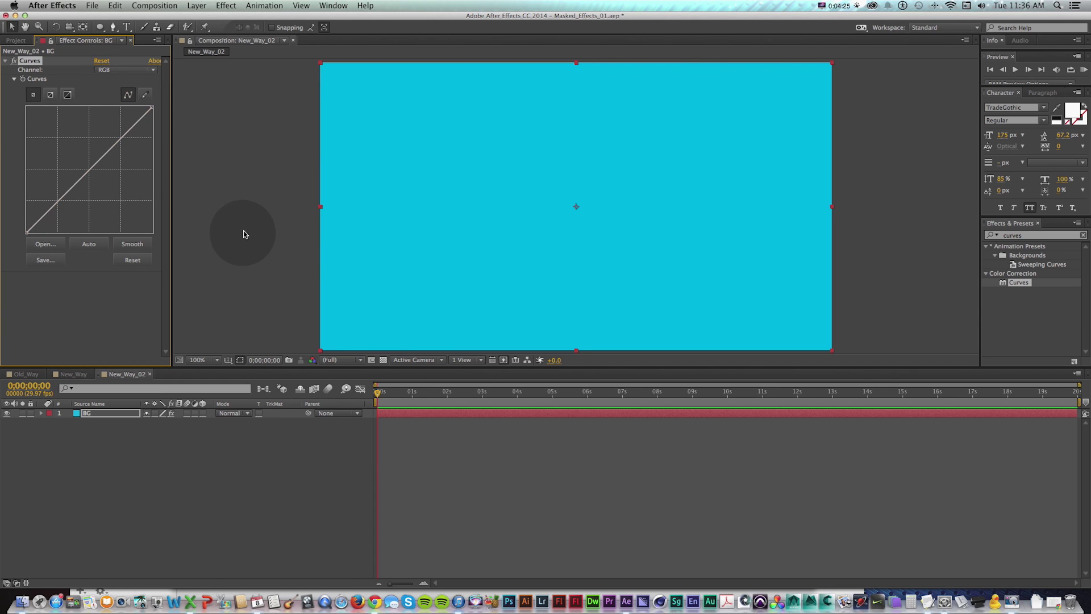
drag(151, 107, 170, 180)
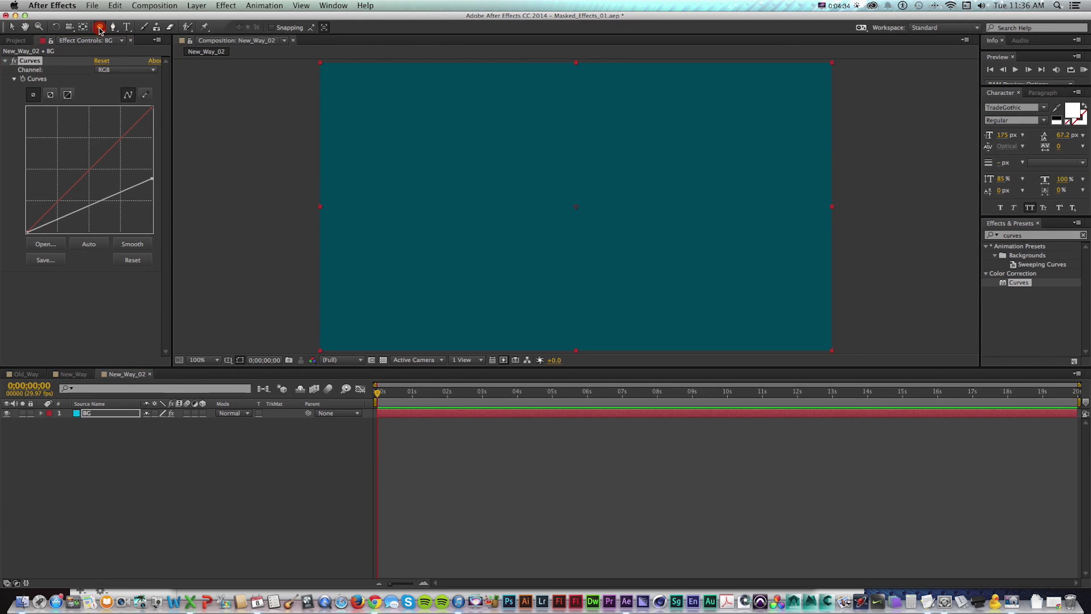
Add a full-size elliptical mask to the BG layer and restrict the Curves effect to it with a mask reference to Mask 1.
double_click(101, 27)
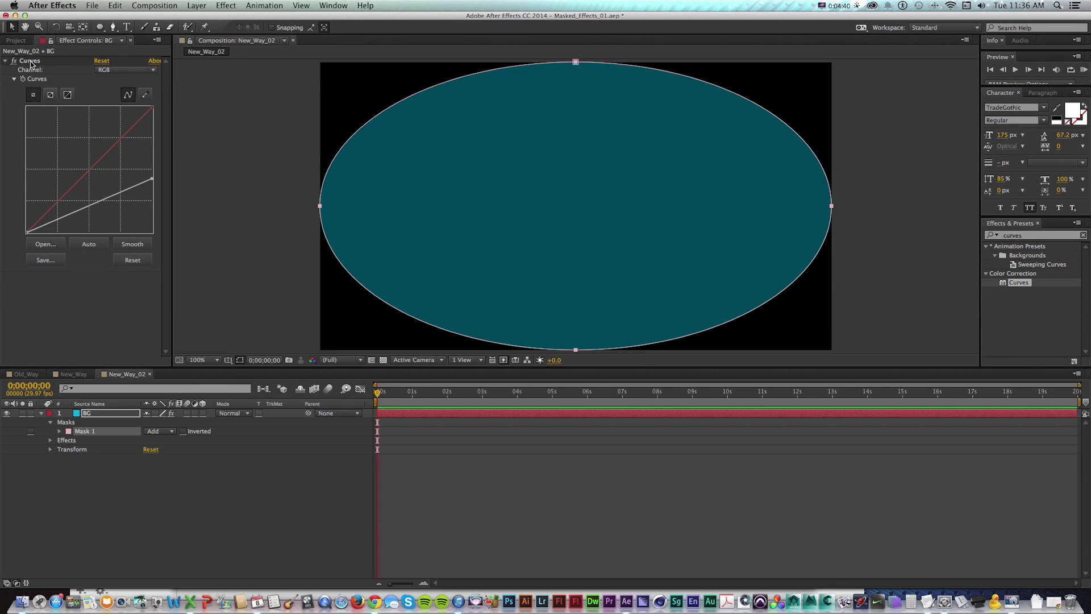
click(28, 61)
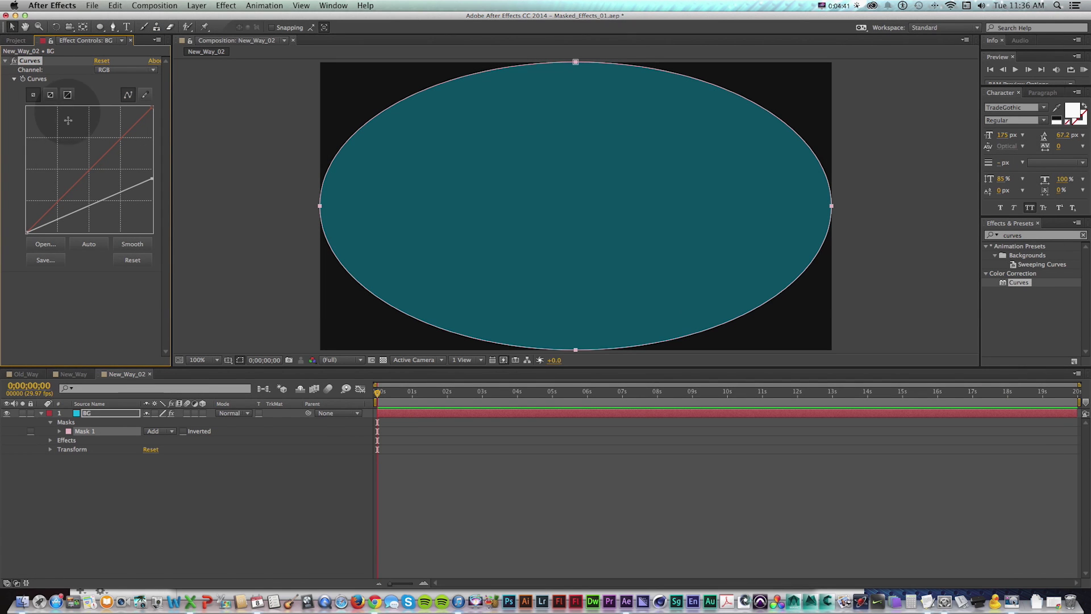
click(50, 442)
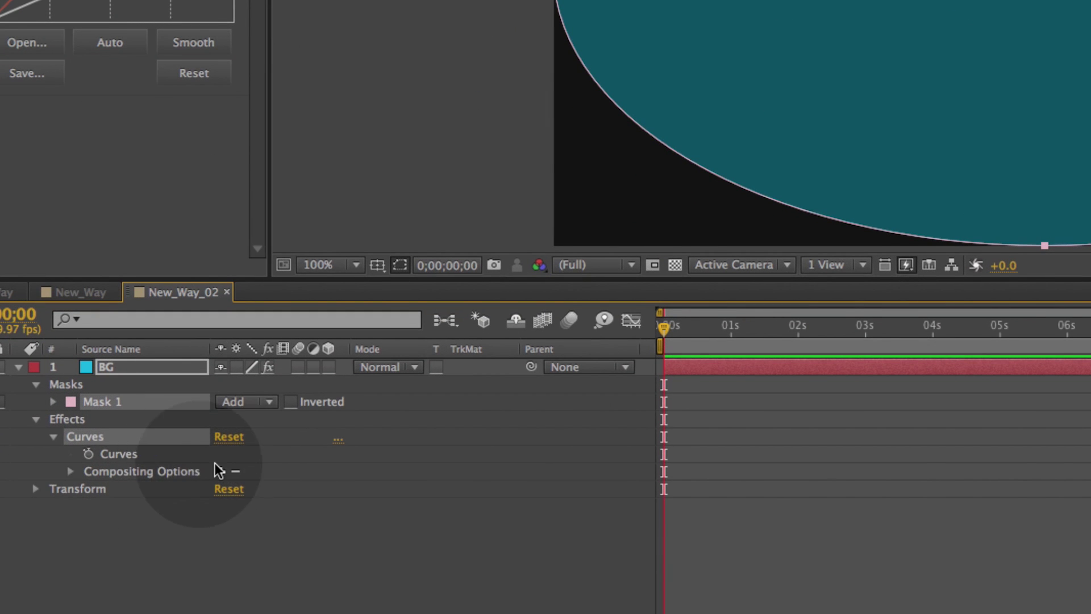
click(72, 470)
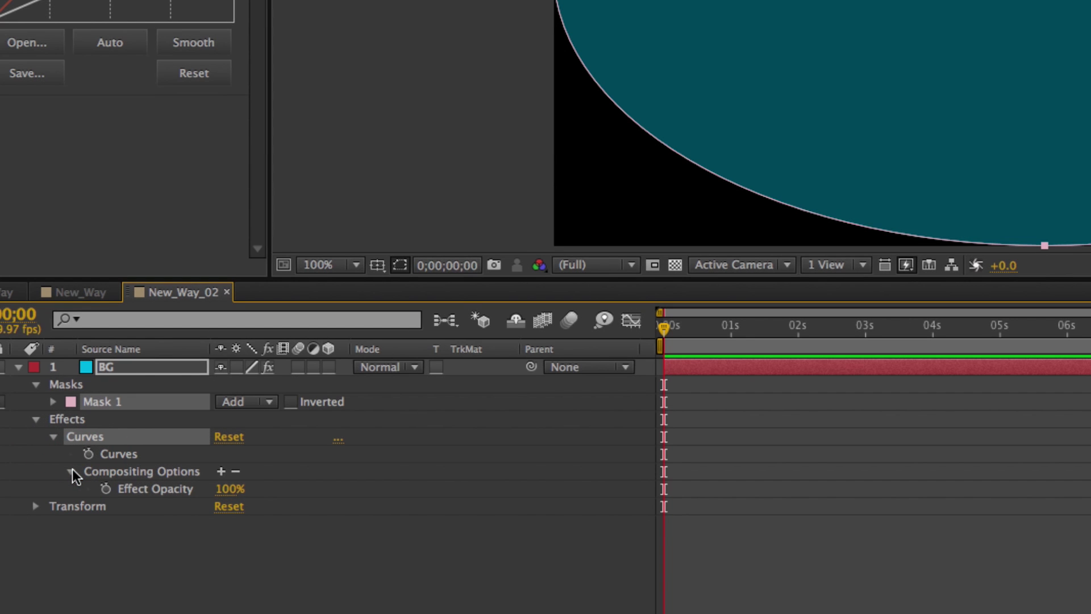
click(72, 471)
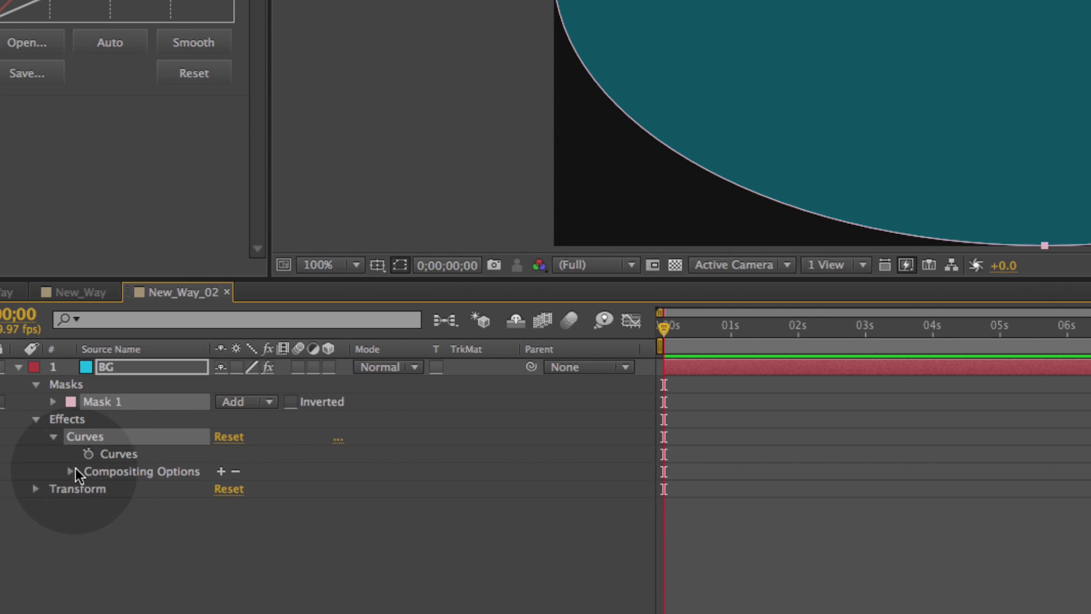
click(221, 470)
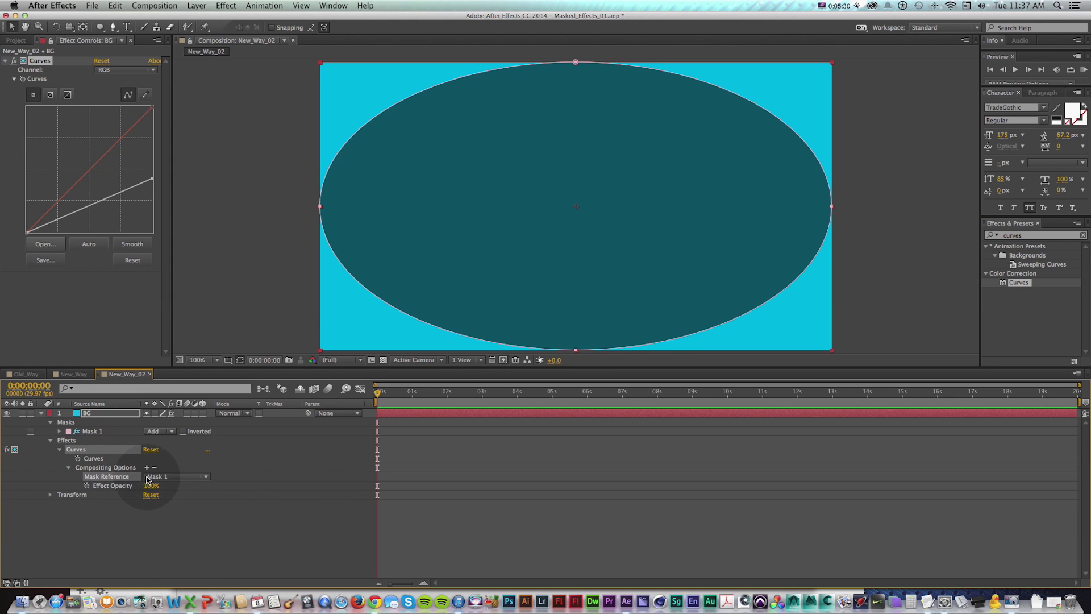
click(109, 477)
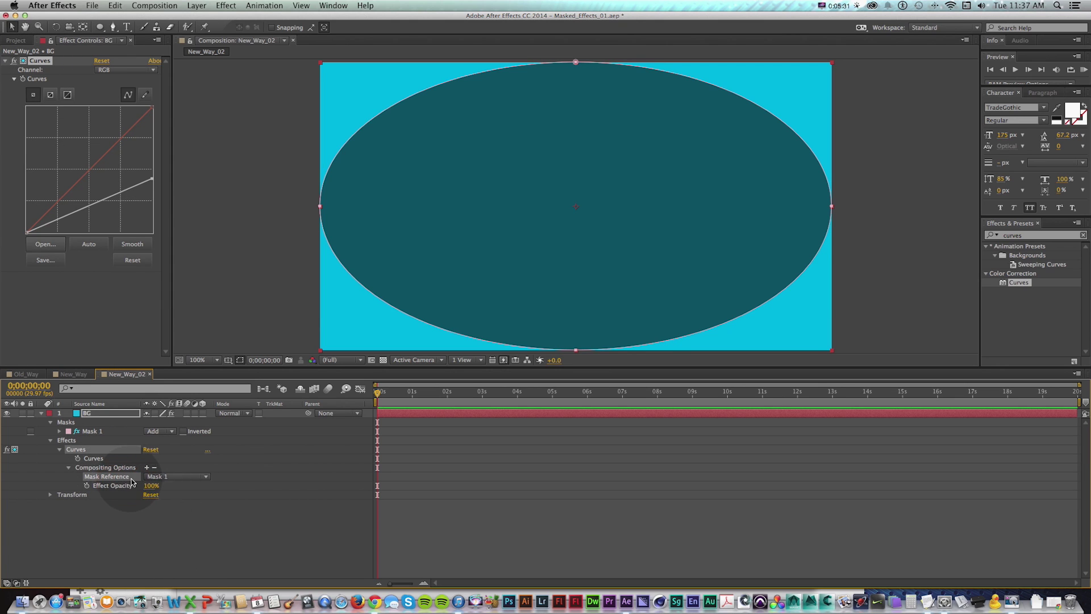
Invert Mask 1 and set its feather to 293 pixels to darken only the edges of the background.
click(59, 431)
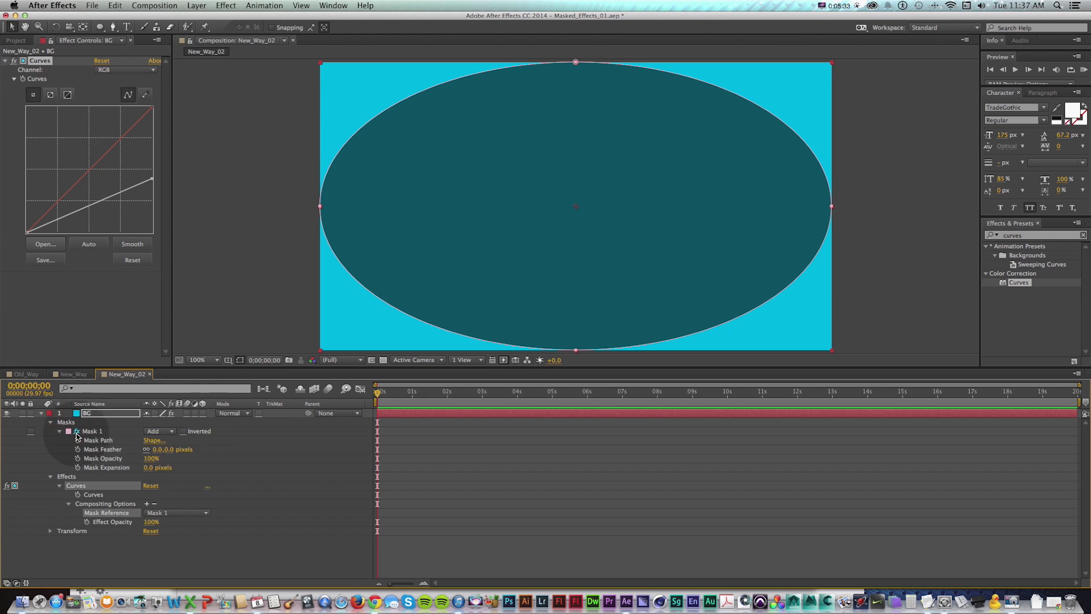
click(184, 432)
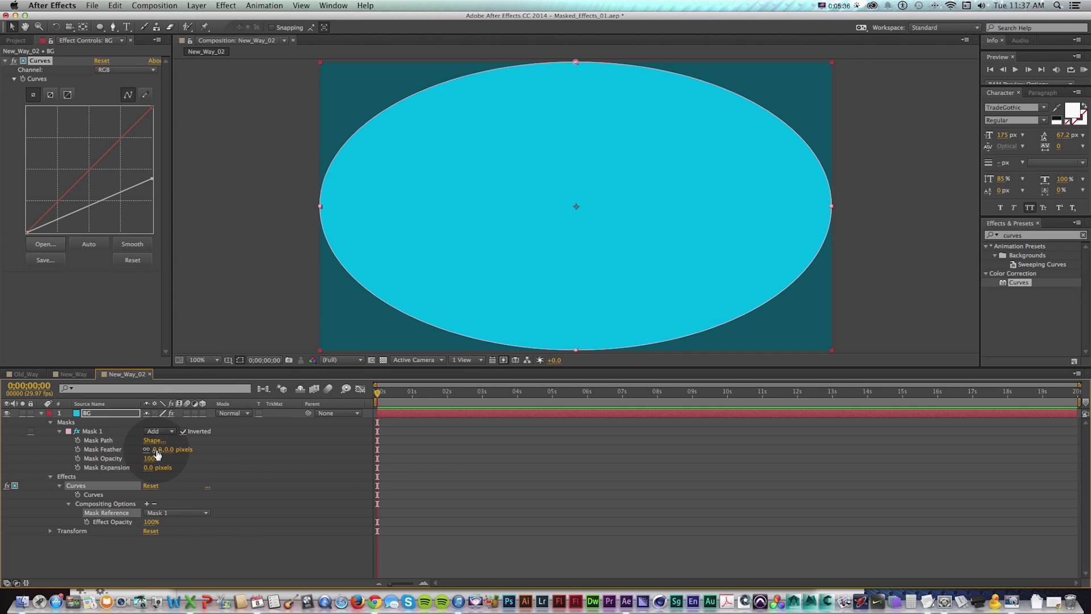
drag(157, 454, 312, 315)
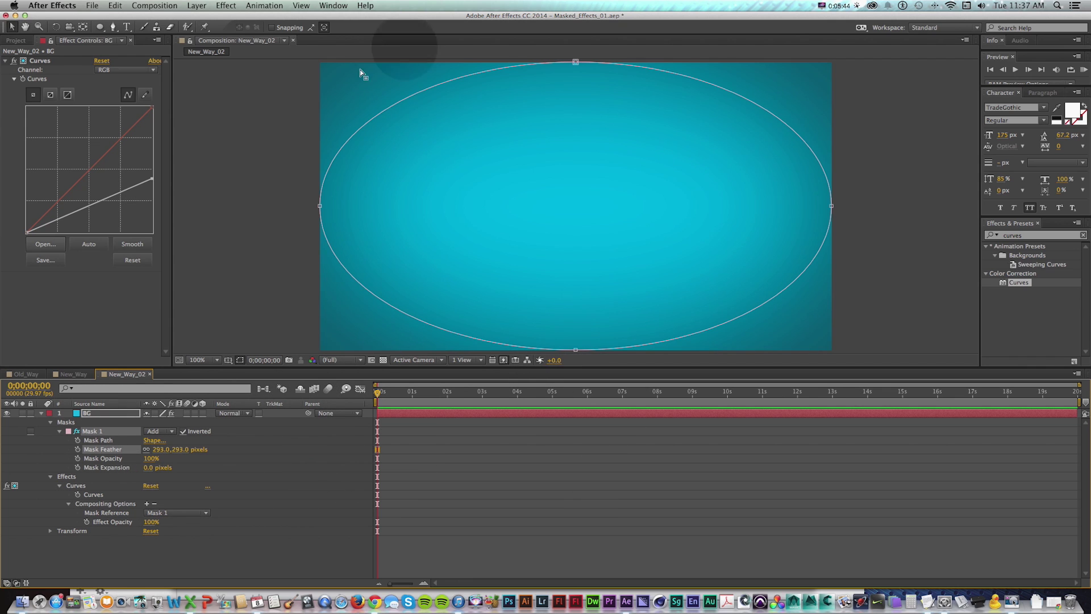
key(v)
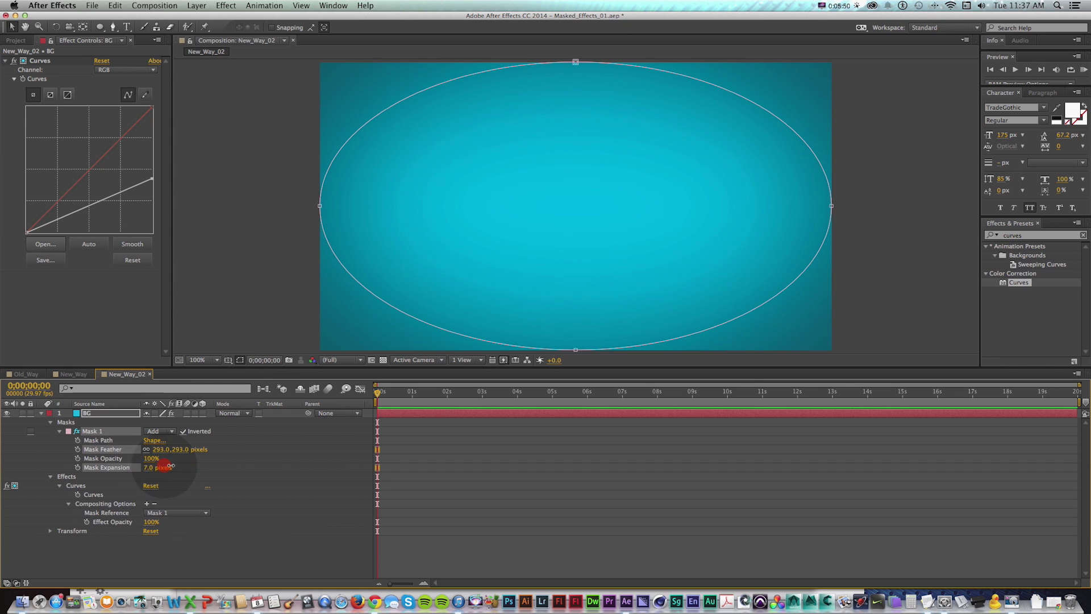
Add the expression wiggle(1,100) to the Mask Expansion of Mask 1 on the BG layer.
mouse_move(169, 466)
mouse_down()
mouse_move(159, 466)
mouse_move(200, 466)
mouse_move(170, 467)
mouse_up()
key(super+z)
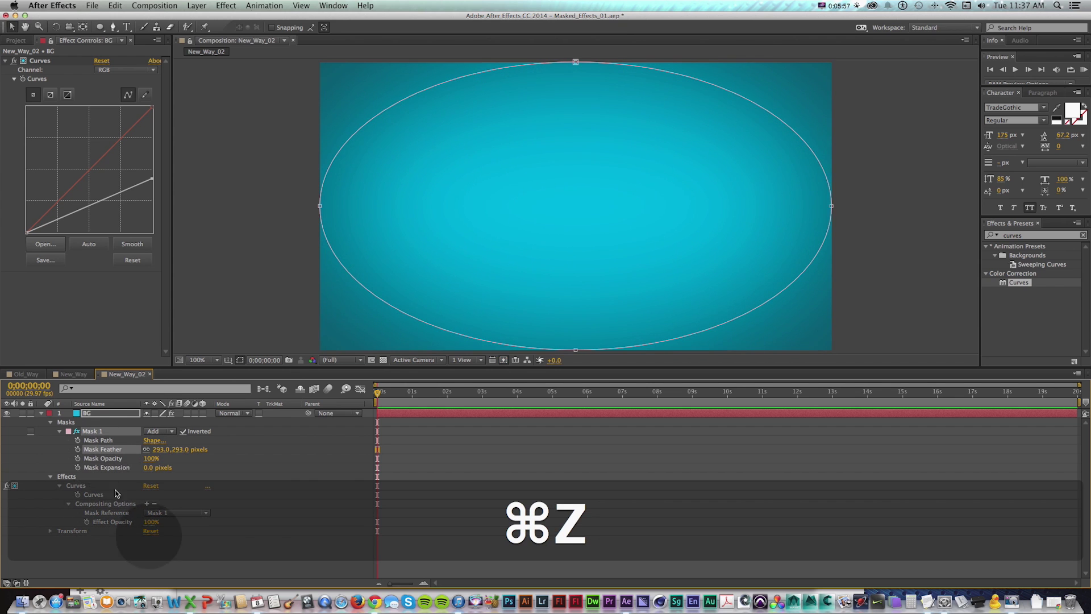
key(alt)
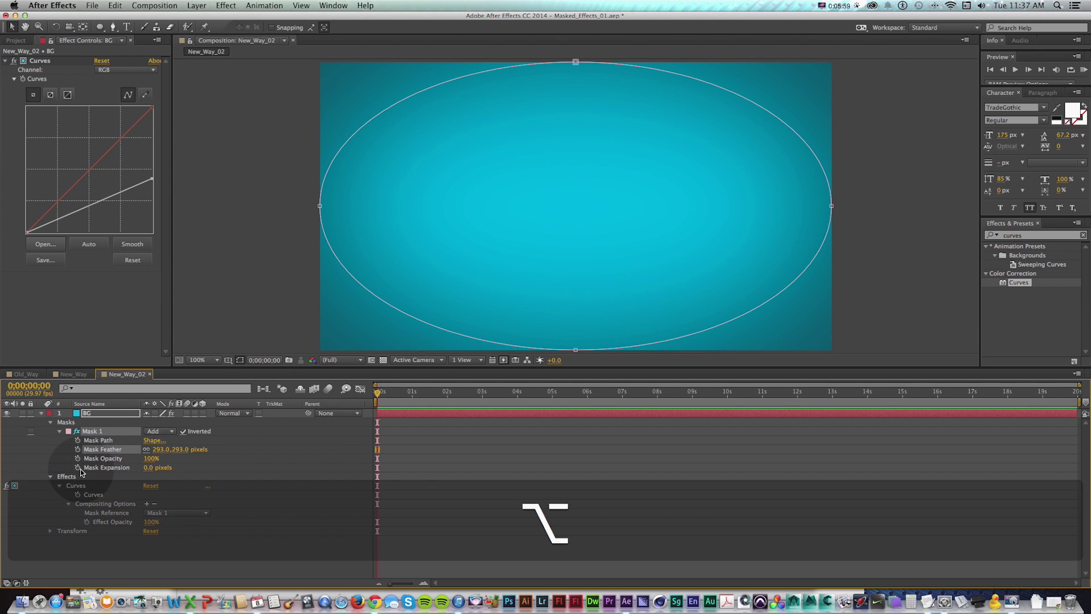
alt+click(77, 468)
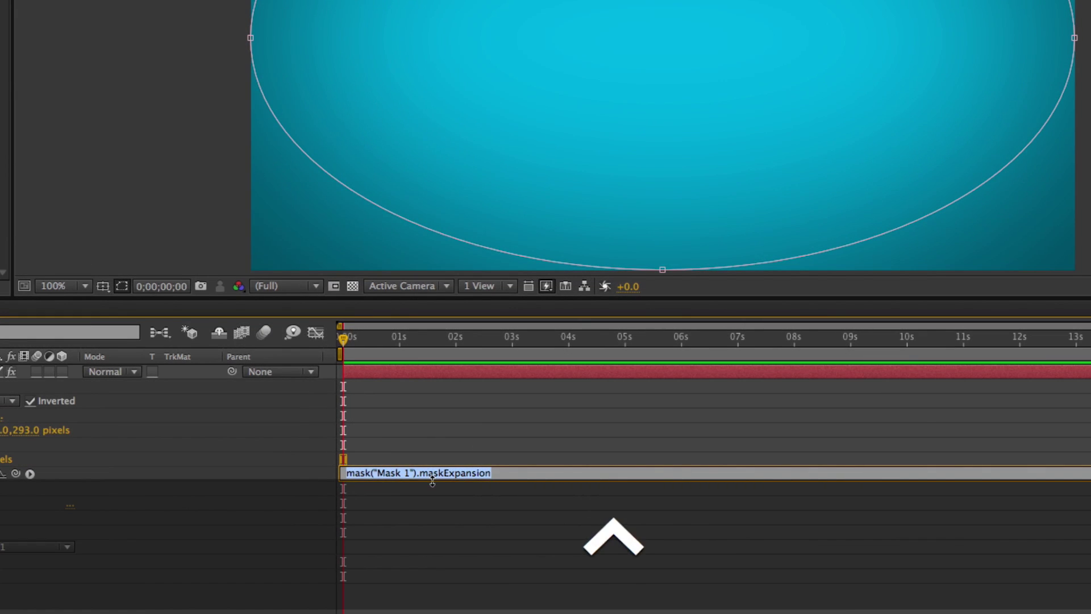
text(wiggl)
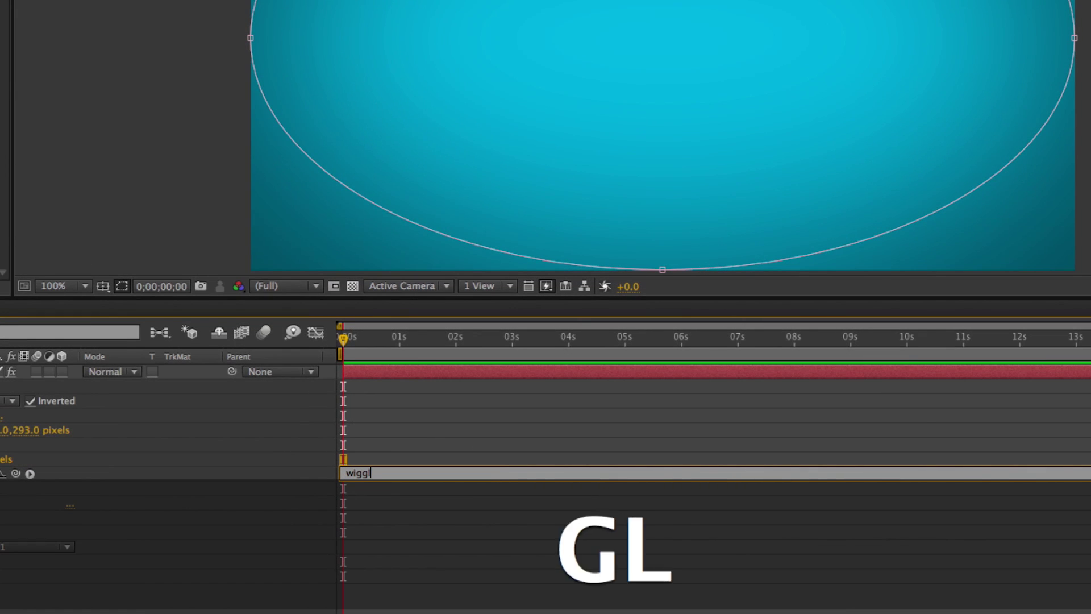
text(e()
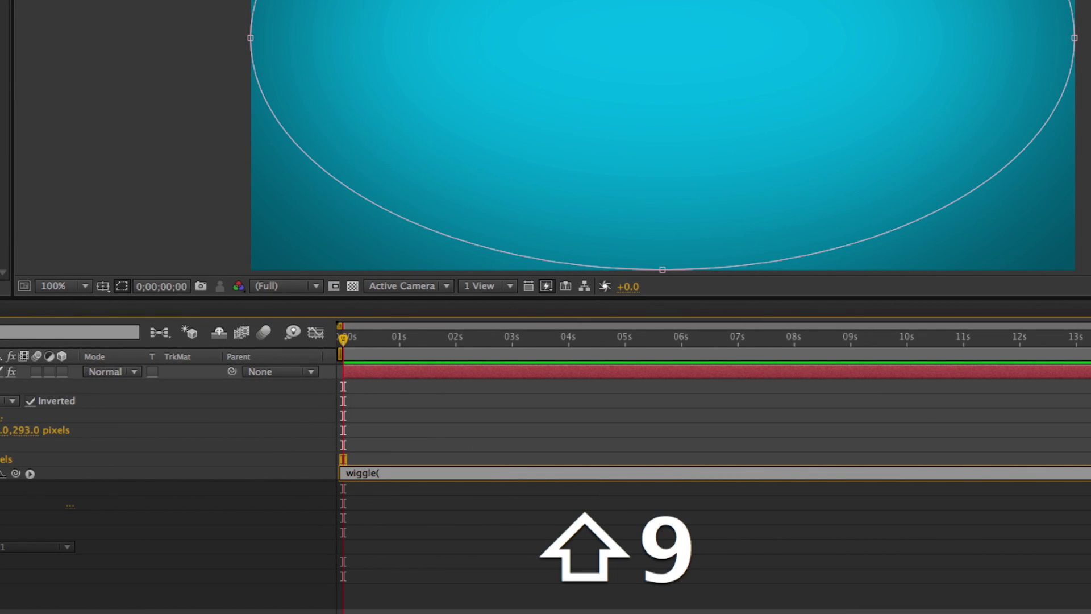
text(1)
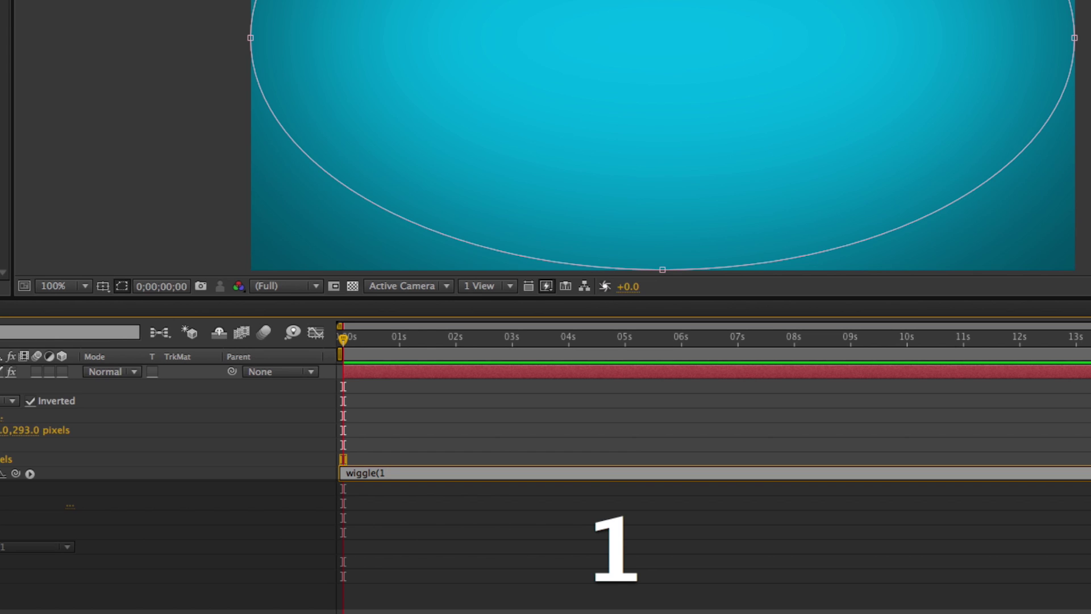
text(,100))
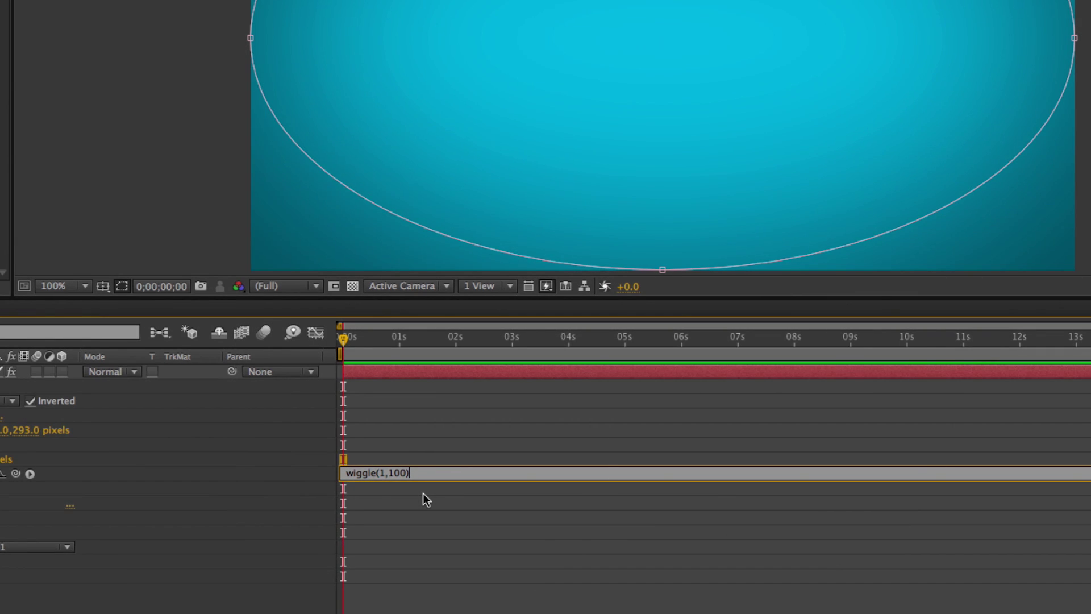
key(KP_Enter)
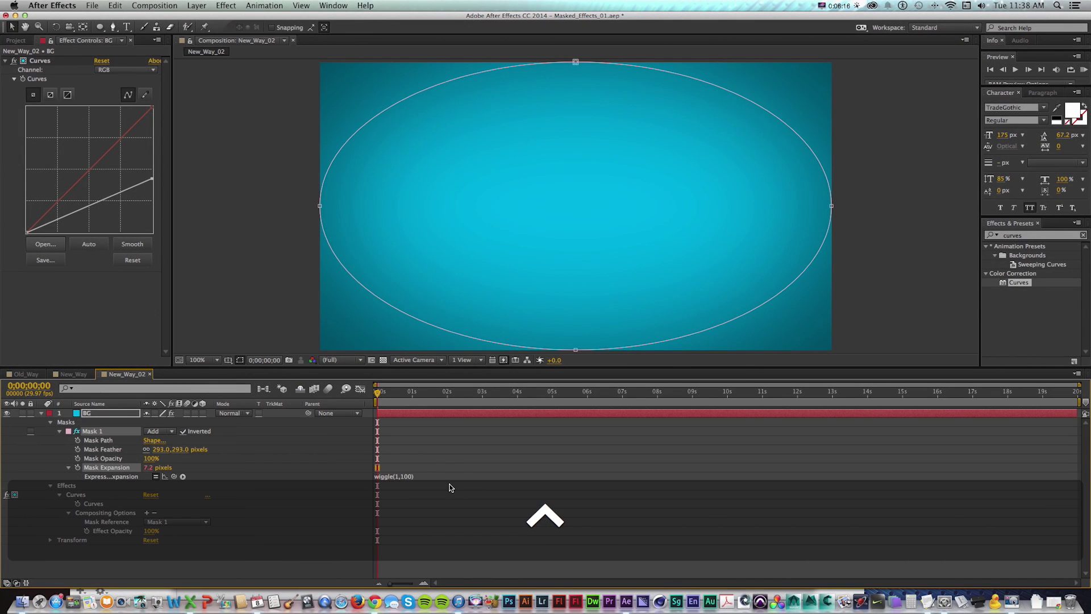
Preview the wiggling vignette, and collapse the BG layer's properties.
key(KP_0)
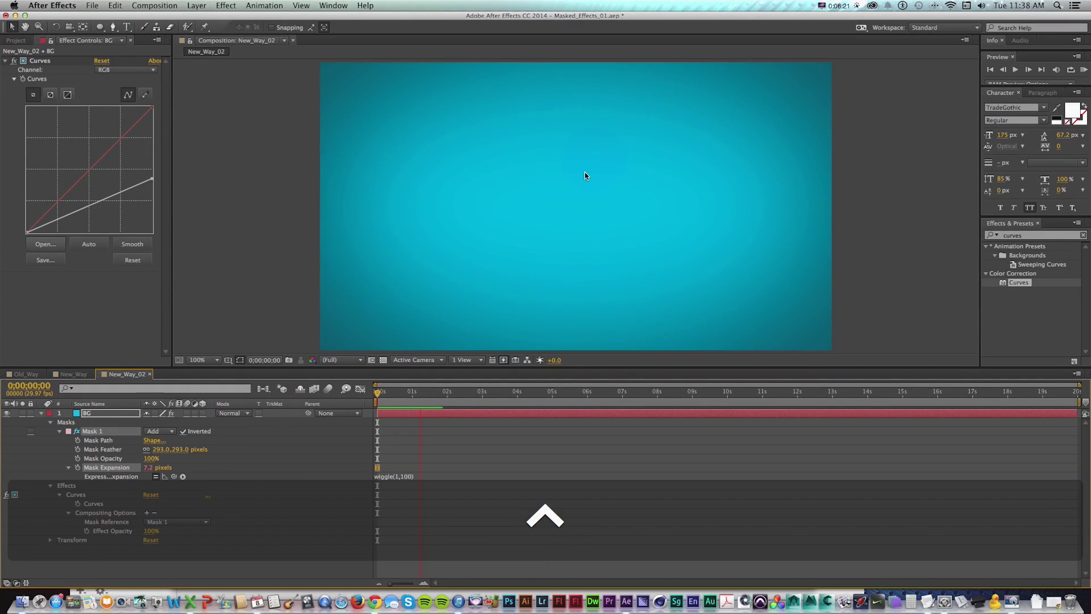
key(space)
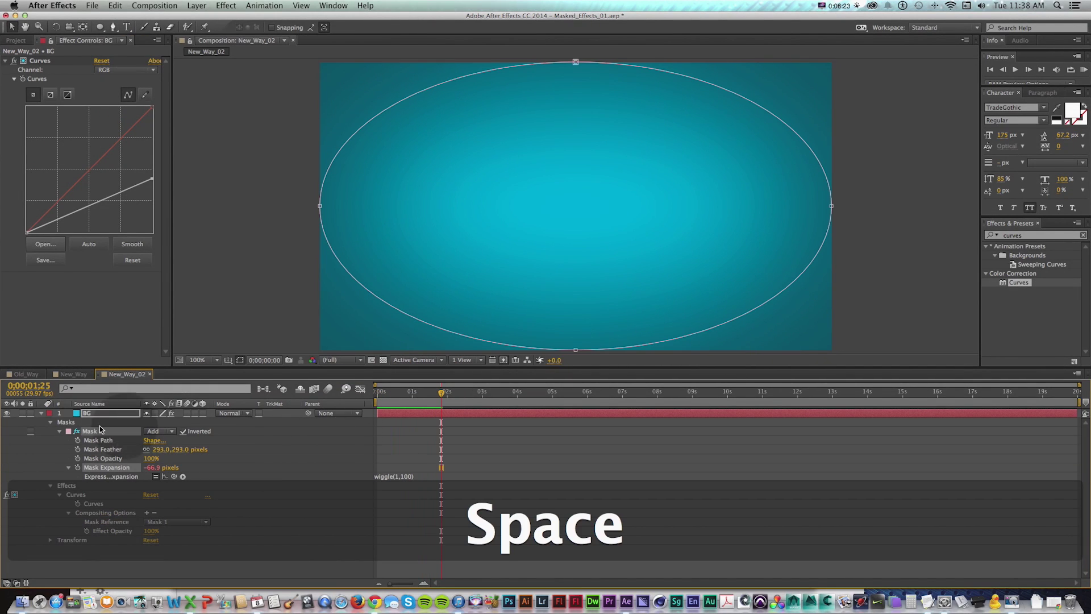
click(40, 414)
click(126, 462)
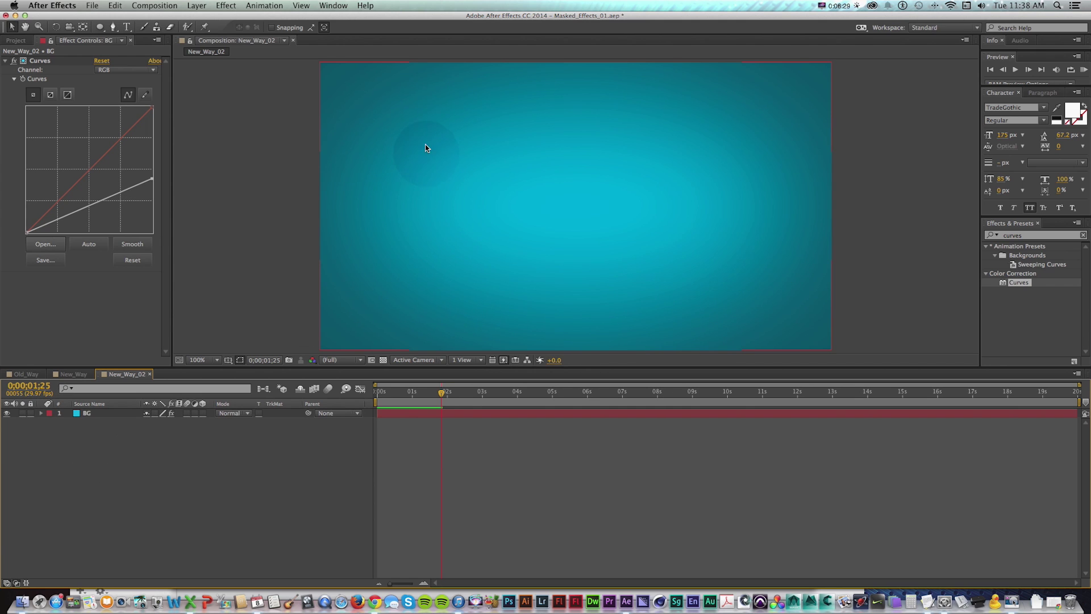
Create a white text layer reading ANIMATION and move it to the centre of the composition.
drag(392, 373, 391, 386)
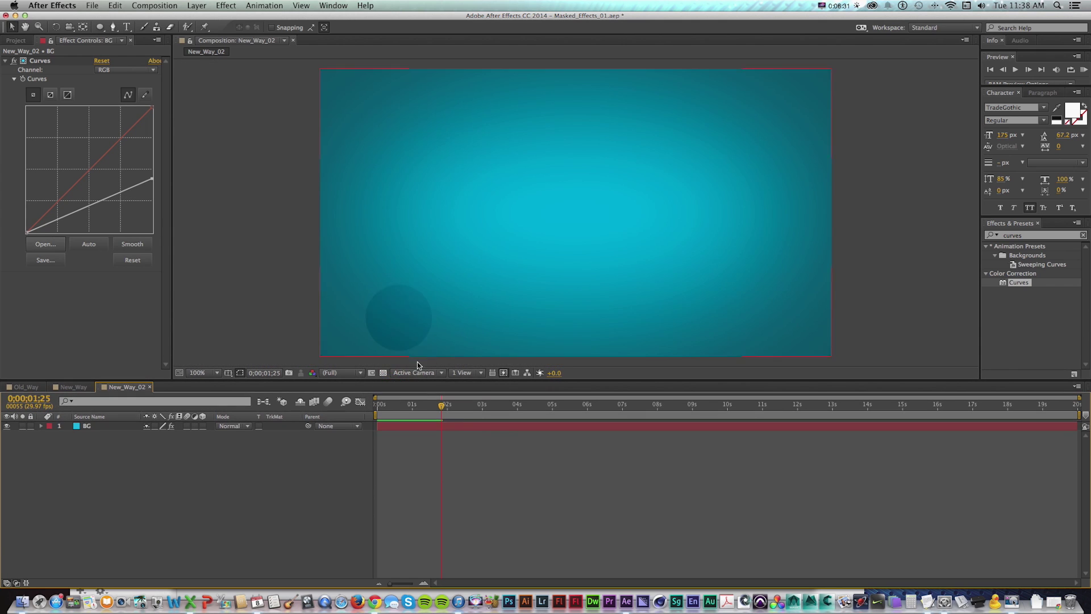
click(126, 28)
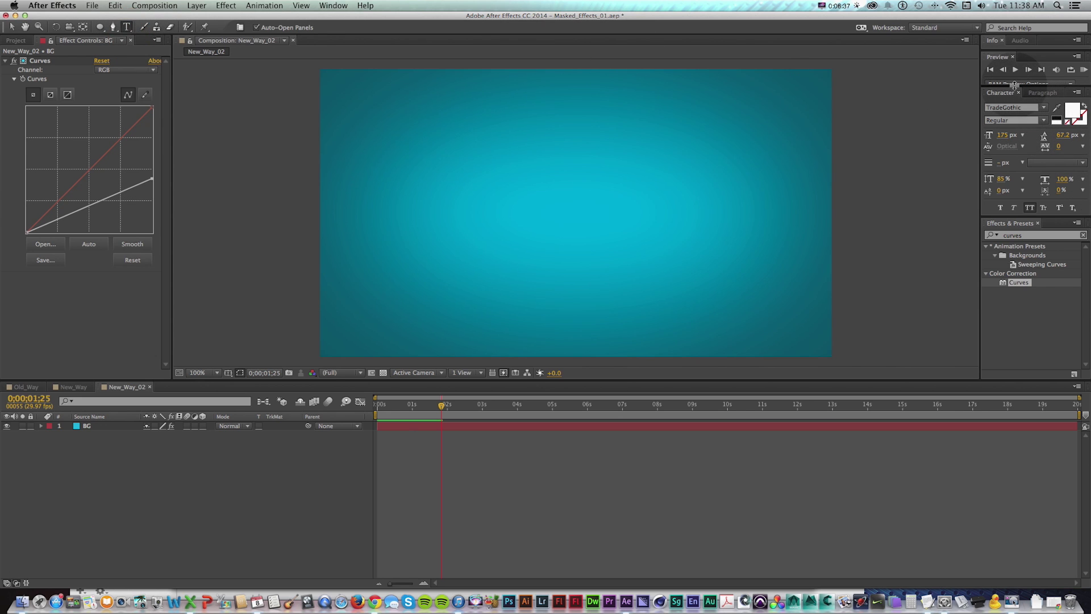
click(552, 214)
text(ANIMATION)
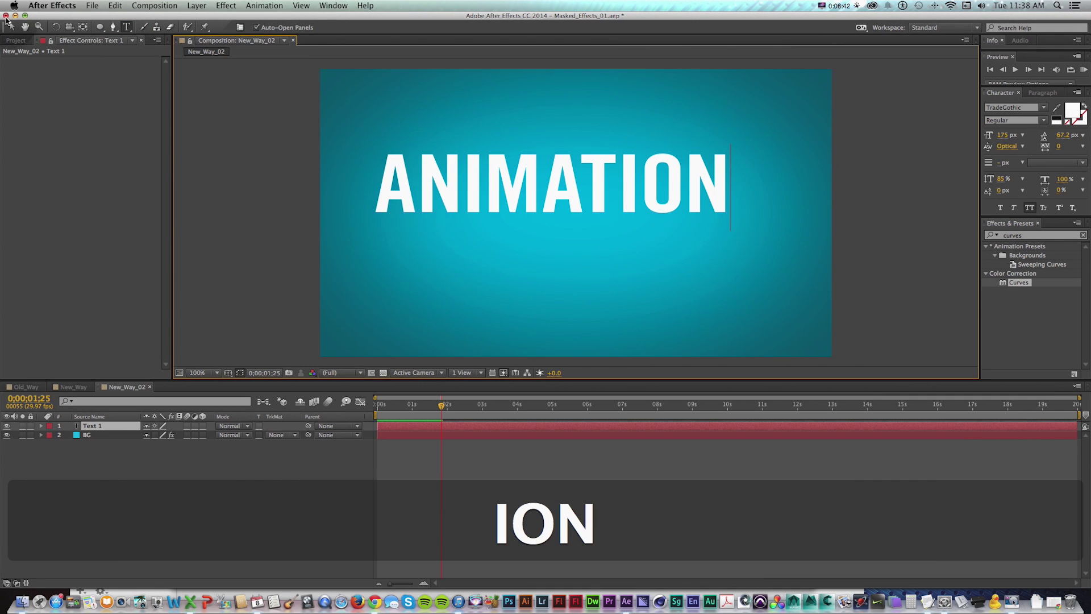
click(12, 26)
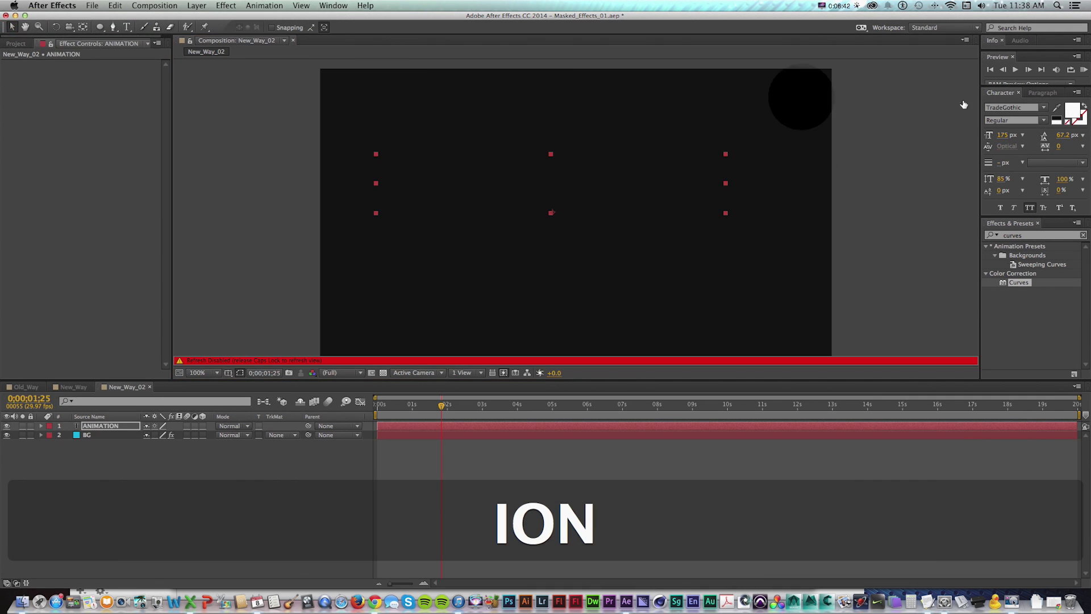
key(Caps_Lock)
click(1042, 93)
click(1001, 93)
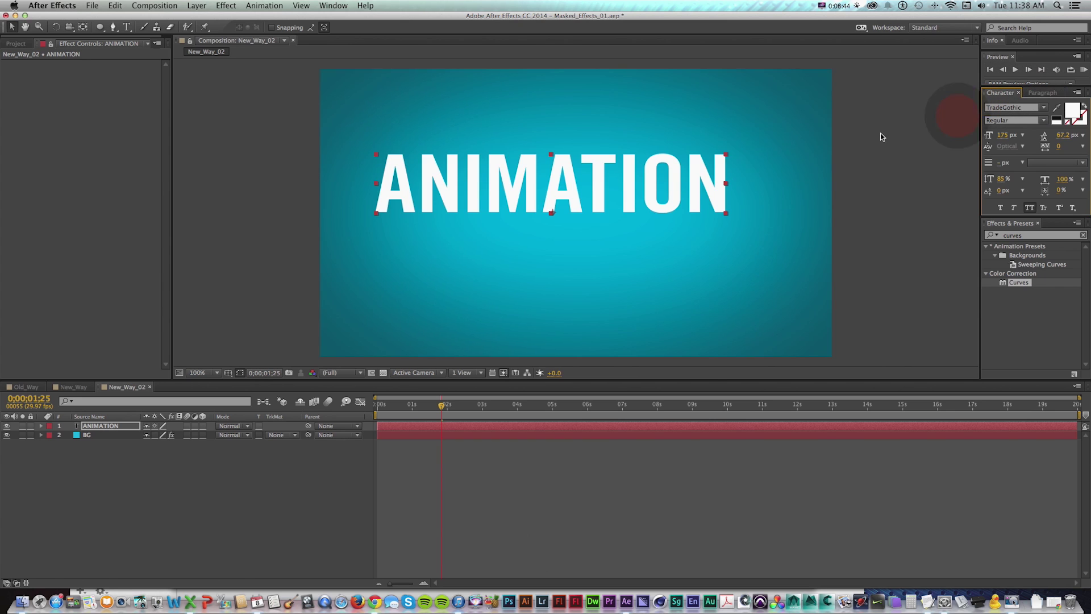
drag(554, 191, 598, 219)
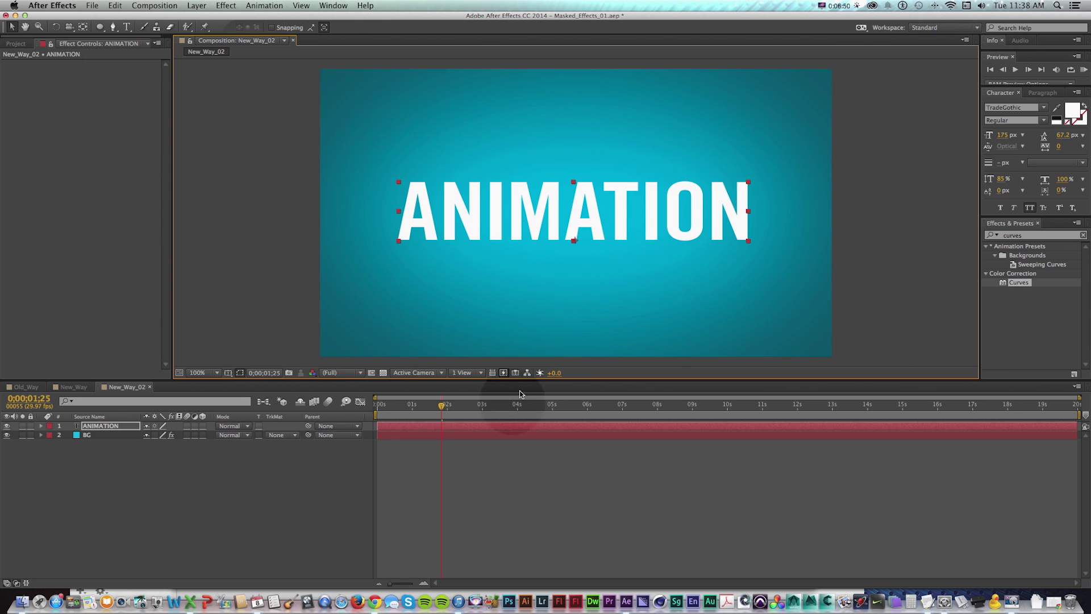
Fade in the ANIMATION layer with opacity keyframes of 0% at frame 0 and 100% at frame 10, and preview it.
drag(407, 408, 355, 410)
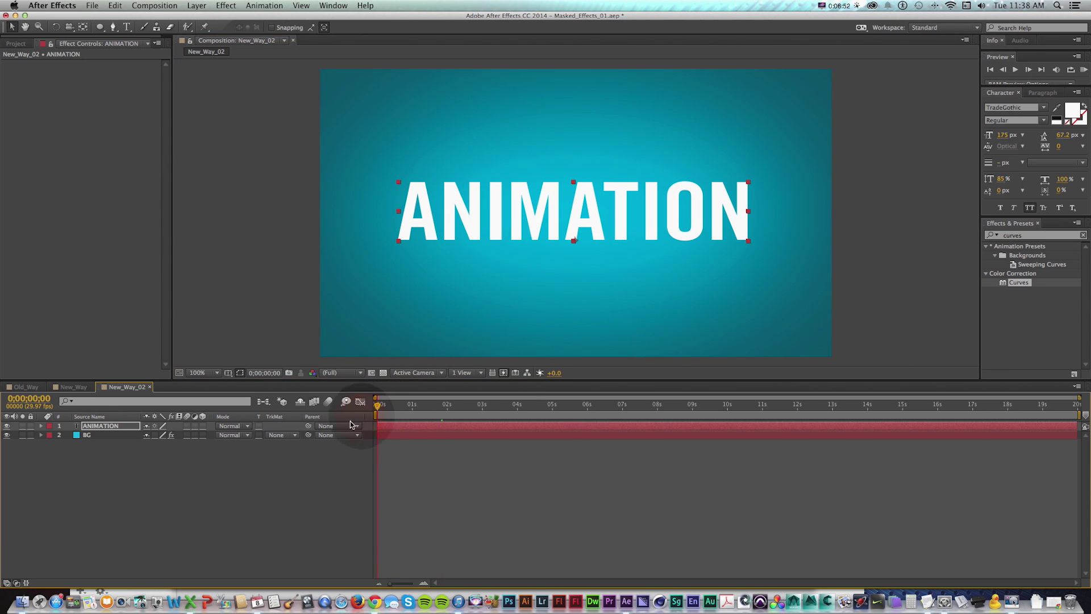
click(42, 426)
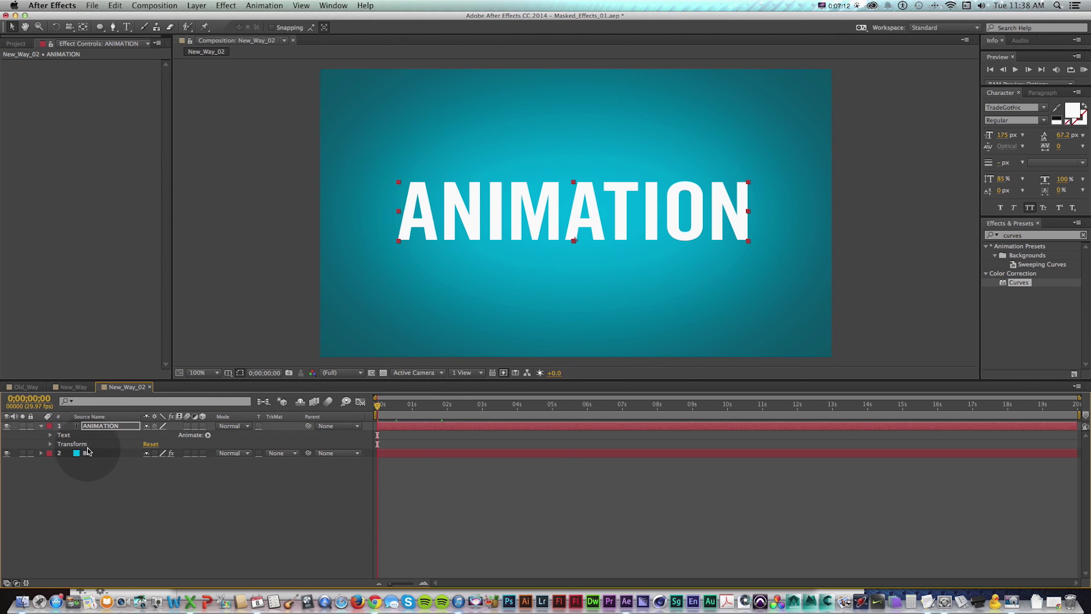
key(t)
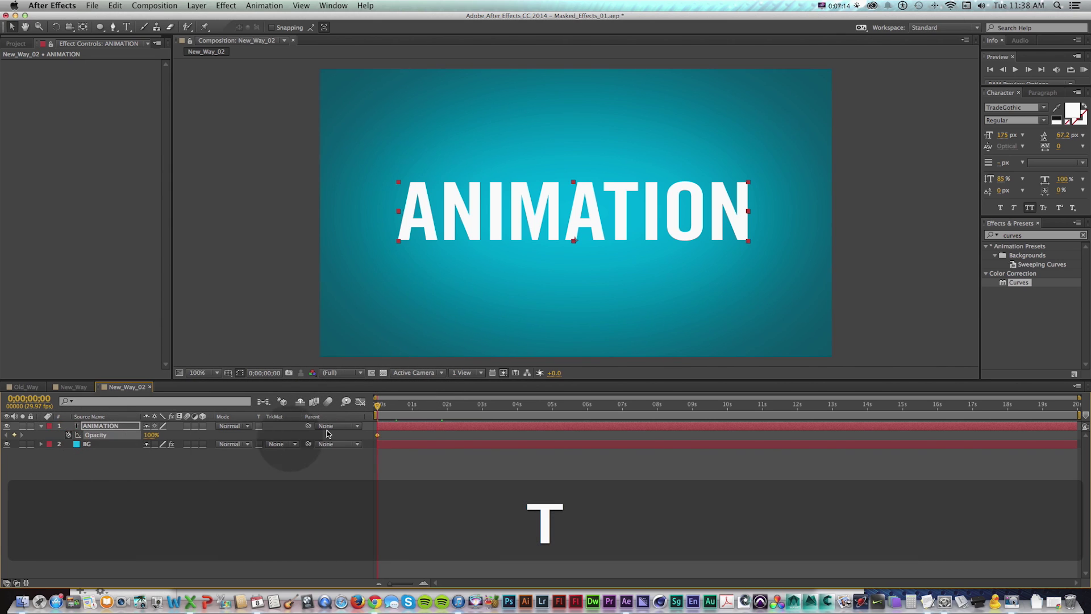
key(shift+Page_Down)
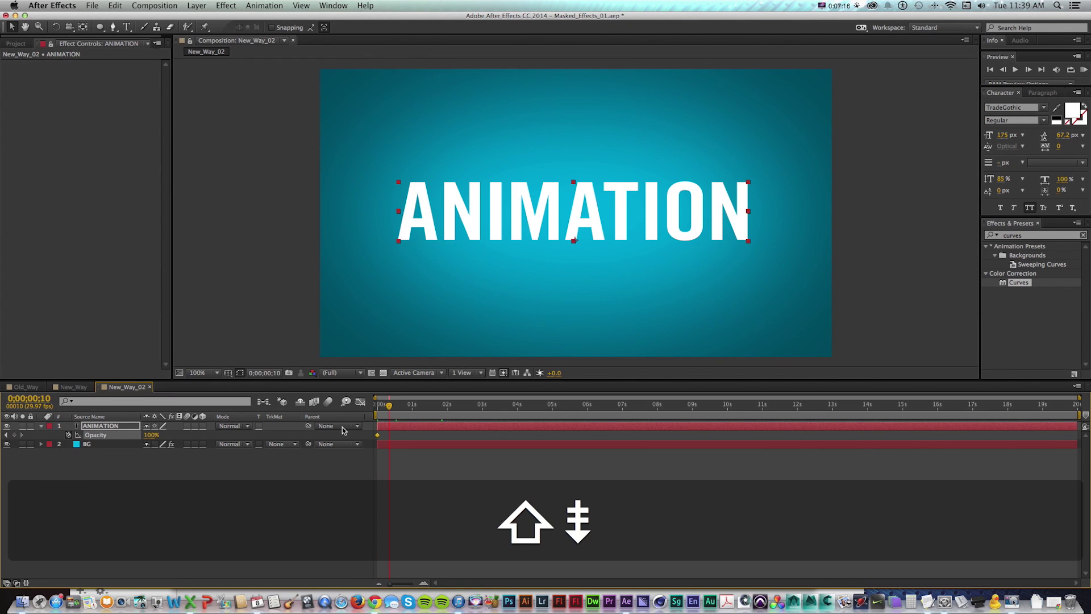
click(417, 467)
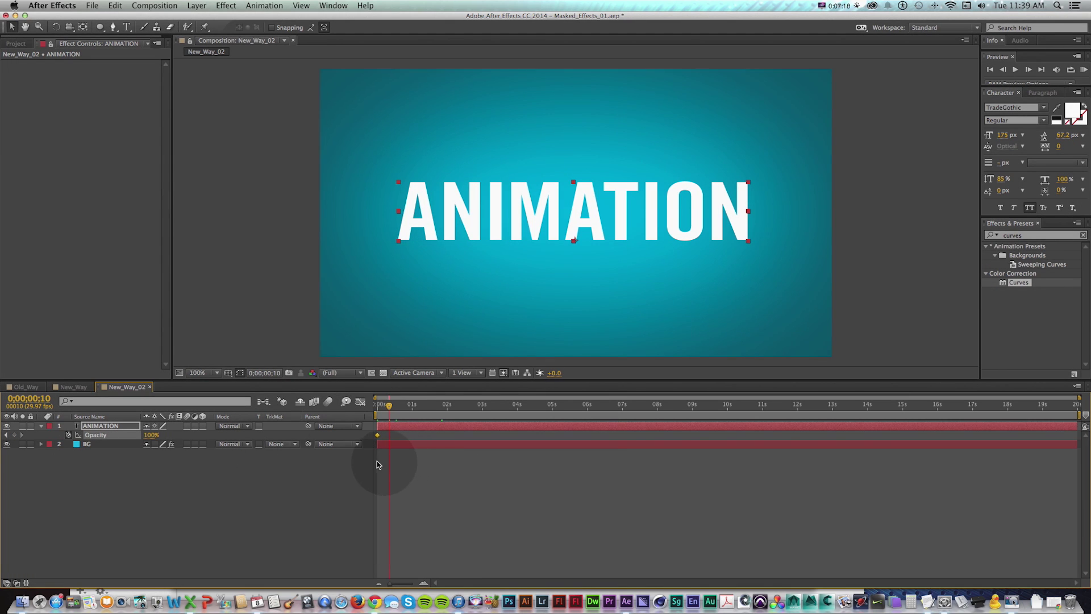
click(12, 443)
click(13, 435)
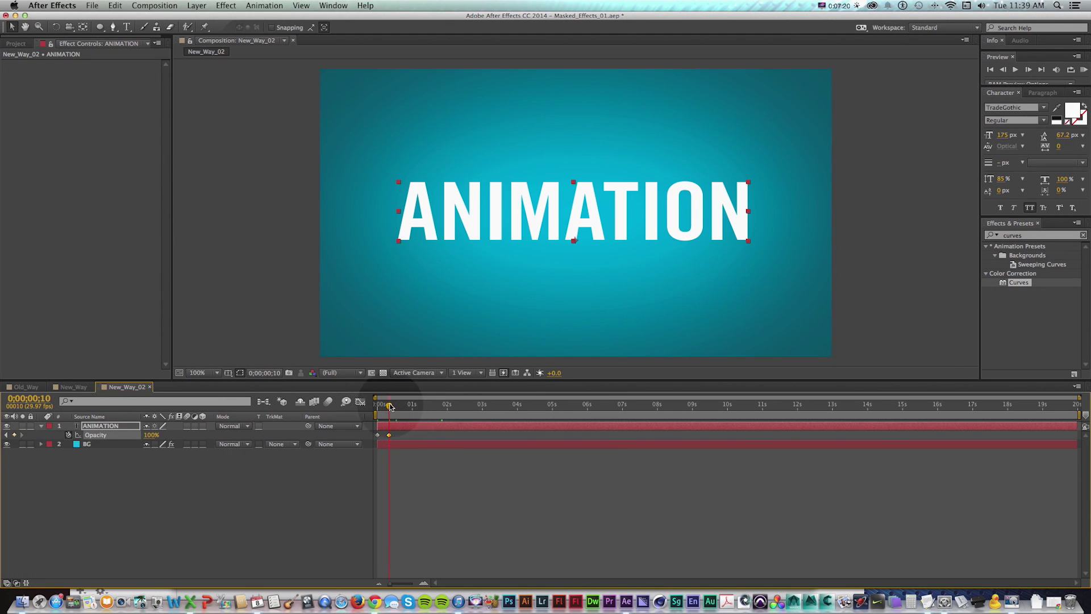
drag(390, 406, 362, 408)
drag(148, 437, 33, 438)
click(466, 500)
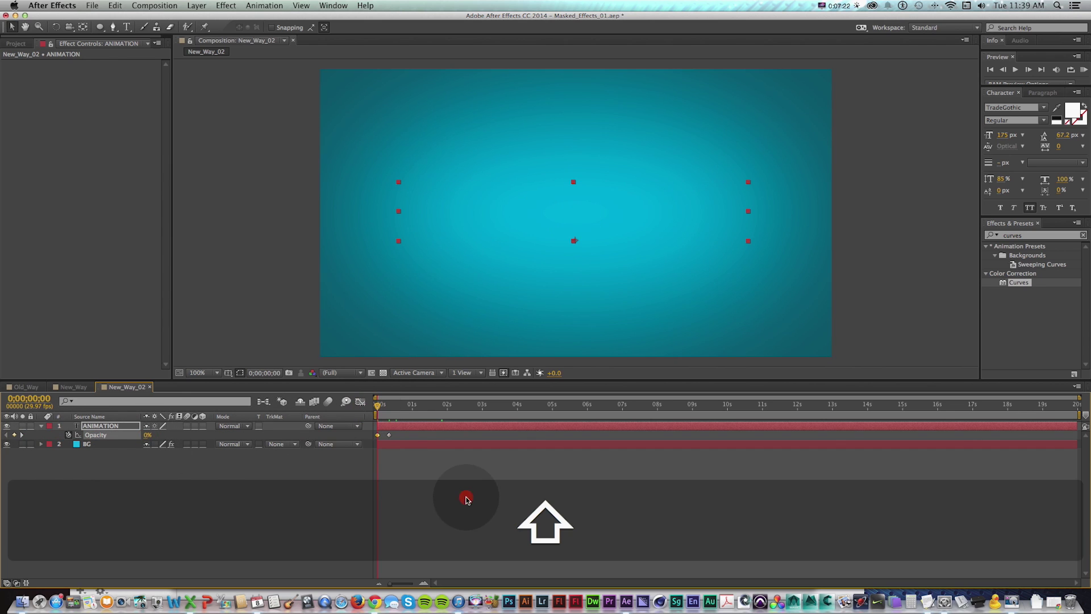
key(space)
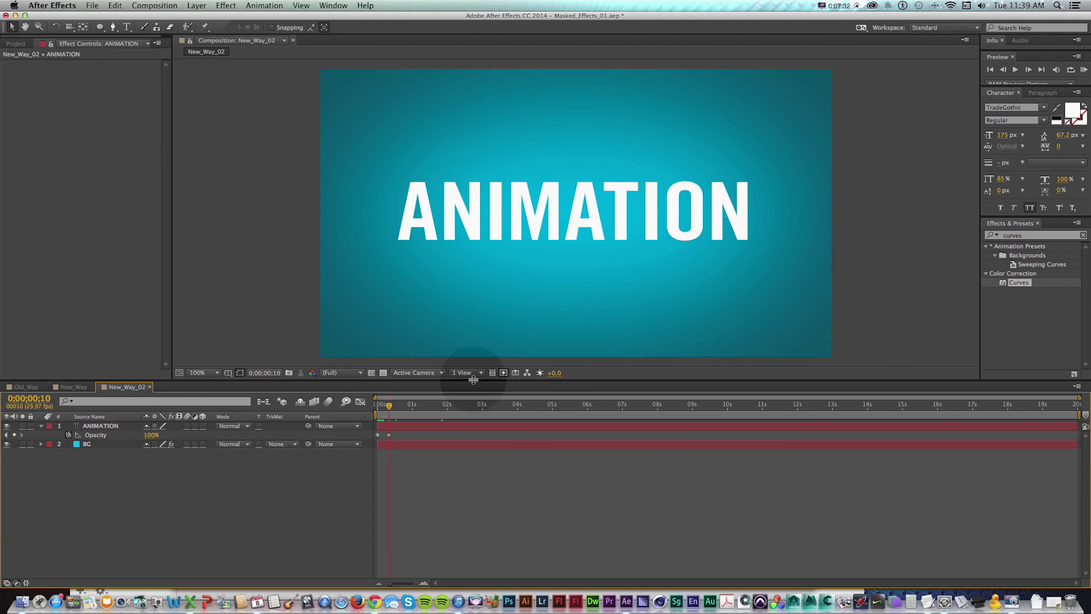
Apply Fast Blur to the ANIMATION layer with a Blurriness of 50.
drag(473, 379, 475, 411)
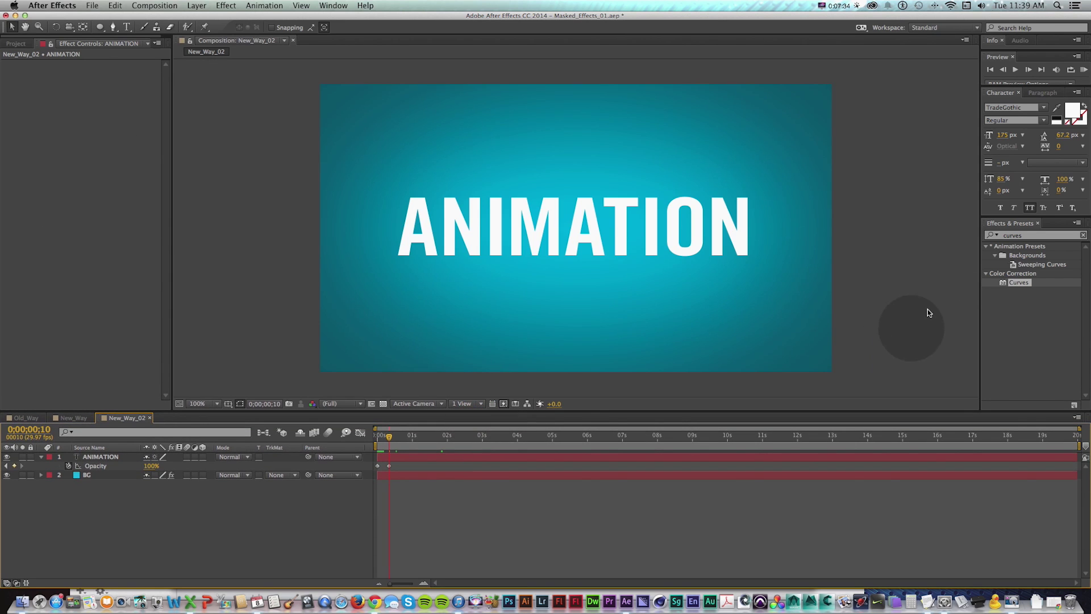
click(1048, 235)
text(fast blur)
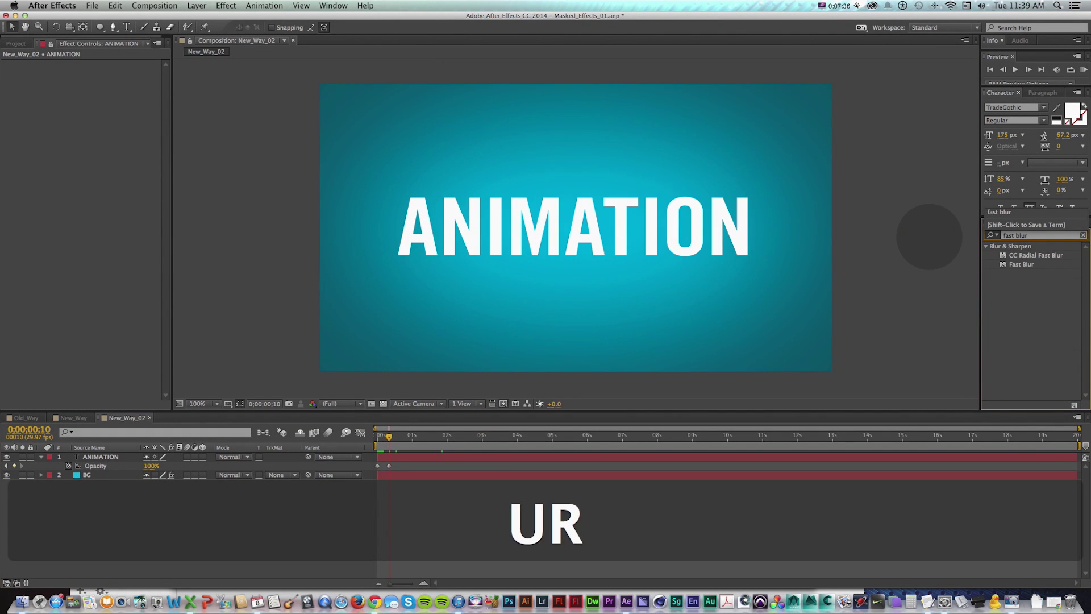
drag(1021, 265, 89, 458)
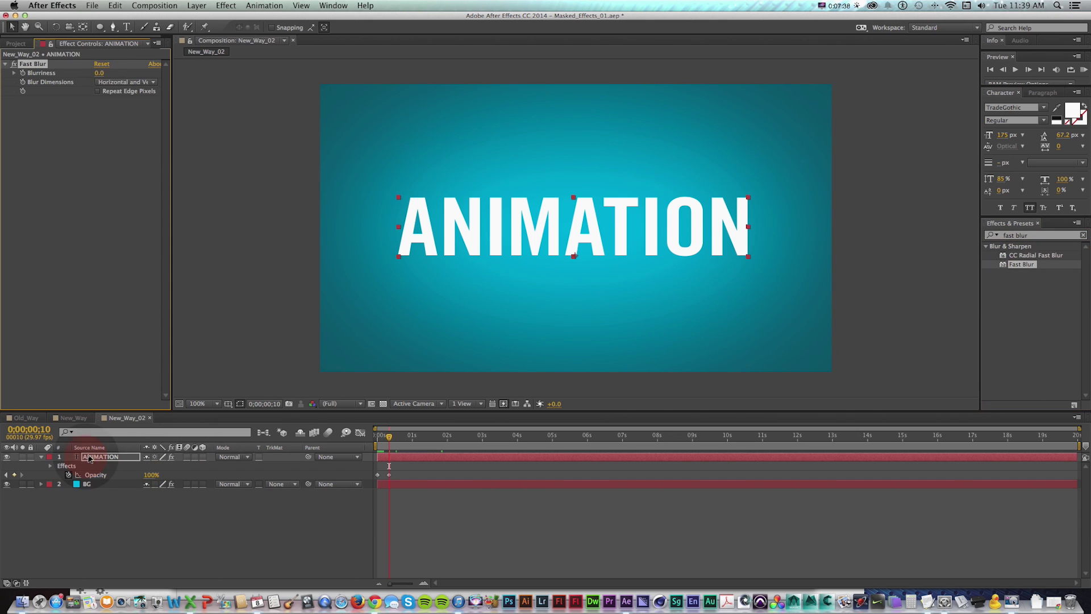
click(104, 74)
text(50)
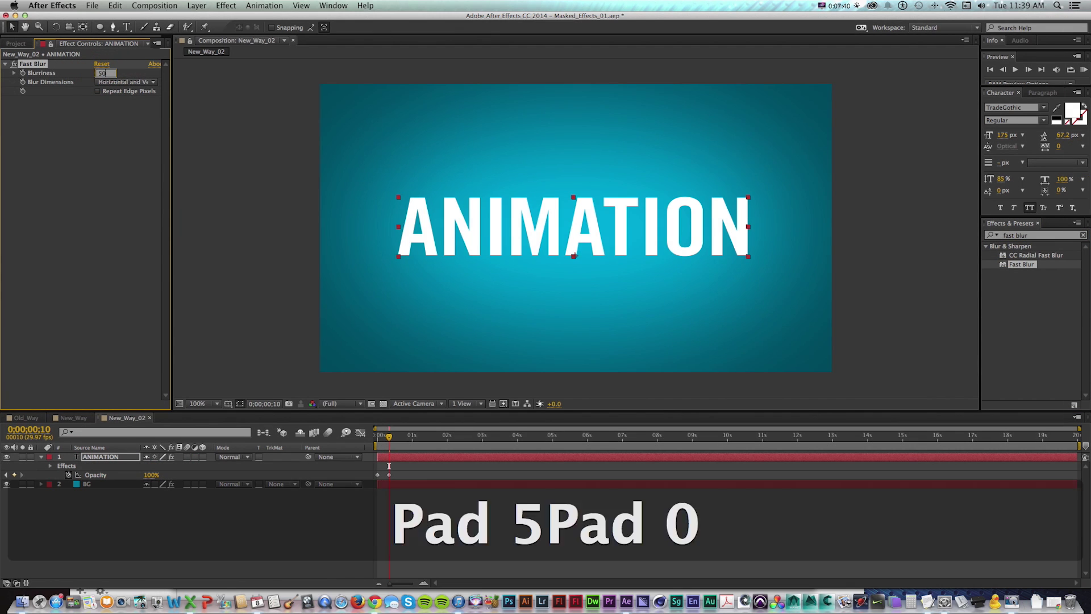
key(Return)
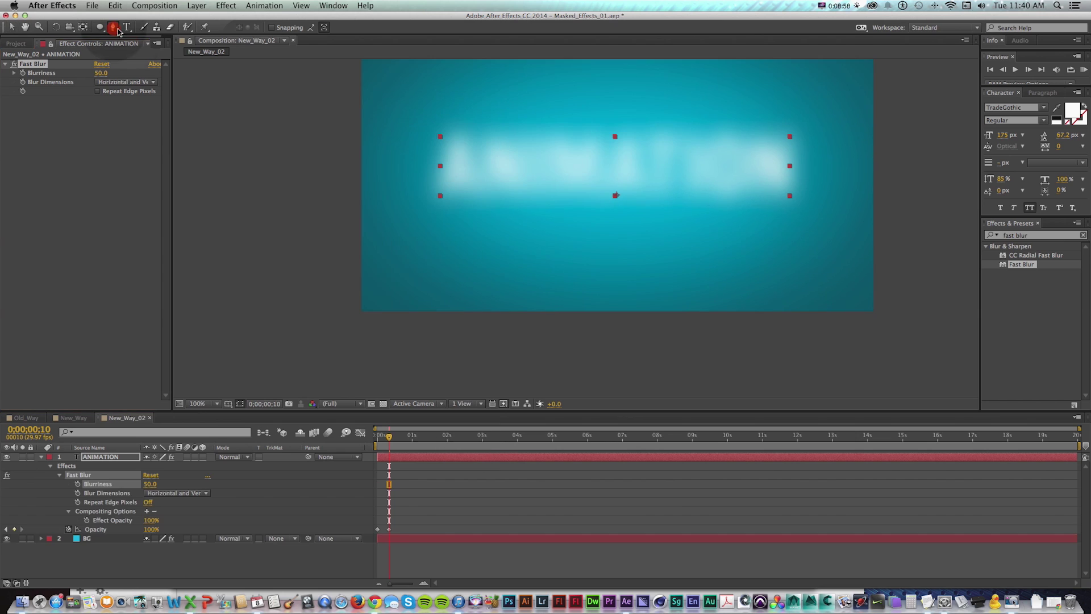
Start a Pen tool mask on the ANIMATION layer with a wavy S-shaped edge running across the text from outside the frame.
click(113, 27)
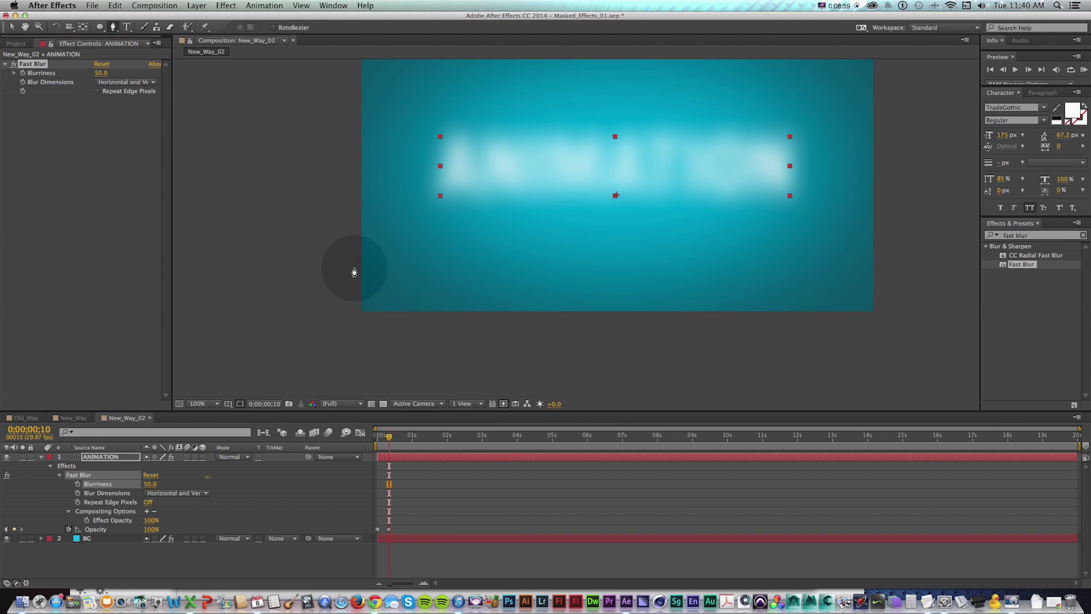
click(316, 267)
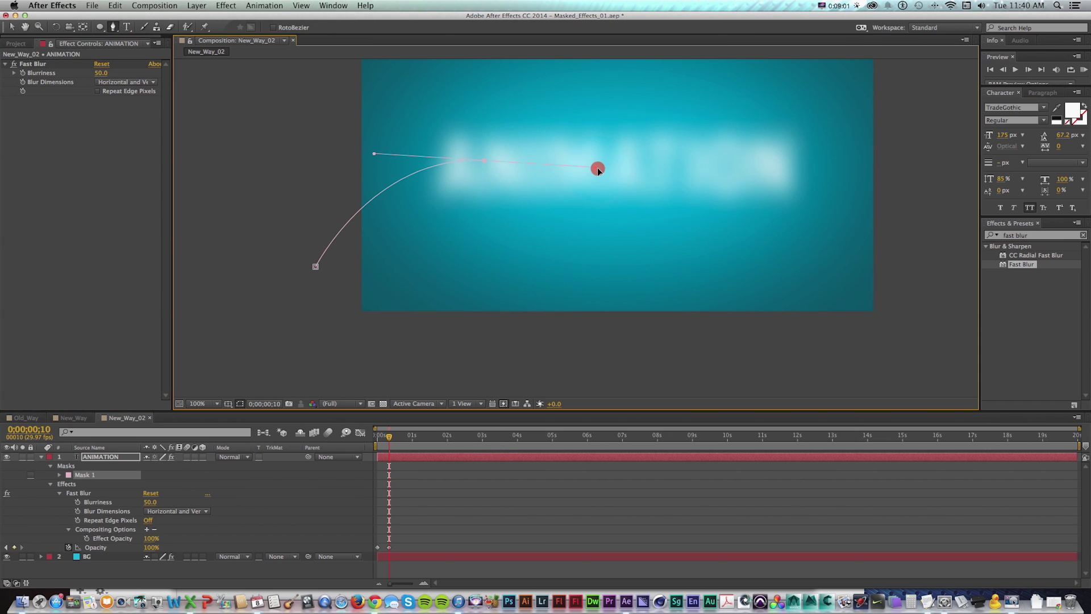
drag(619, 209, 628, 217)
key(space)
drag(782, 224, 692, 230)
click(827, 200)
key(super+z)
drag(787, 194, 926, 63)
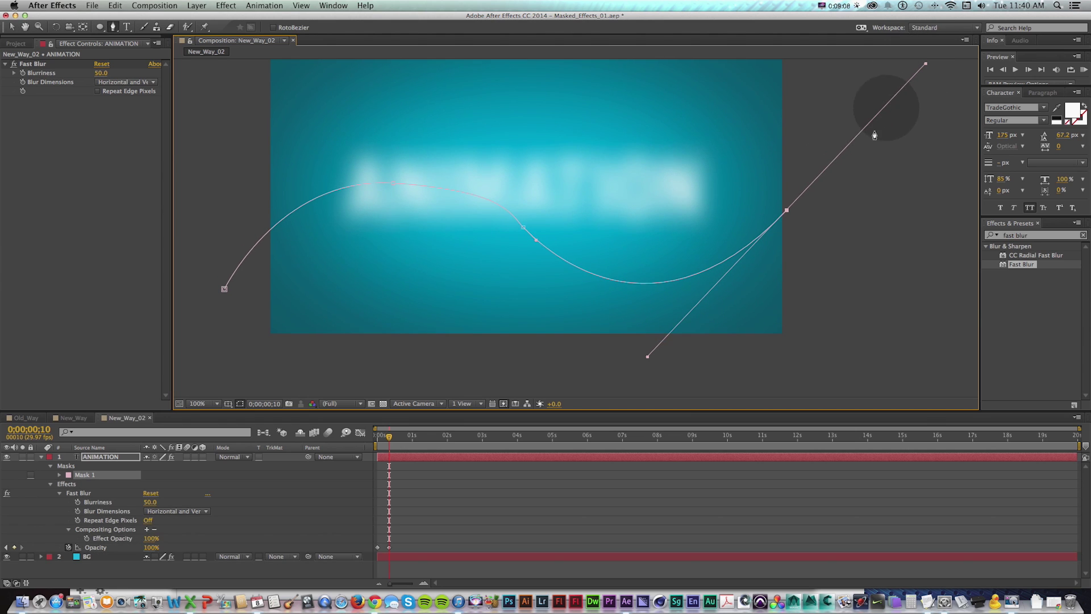
Close the wavy mask on the ANIMATION layer with straight edges passing well below the frame back to its starting point.
key(super+minus)
click(745, 187)
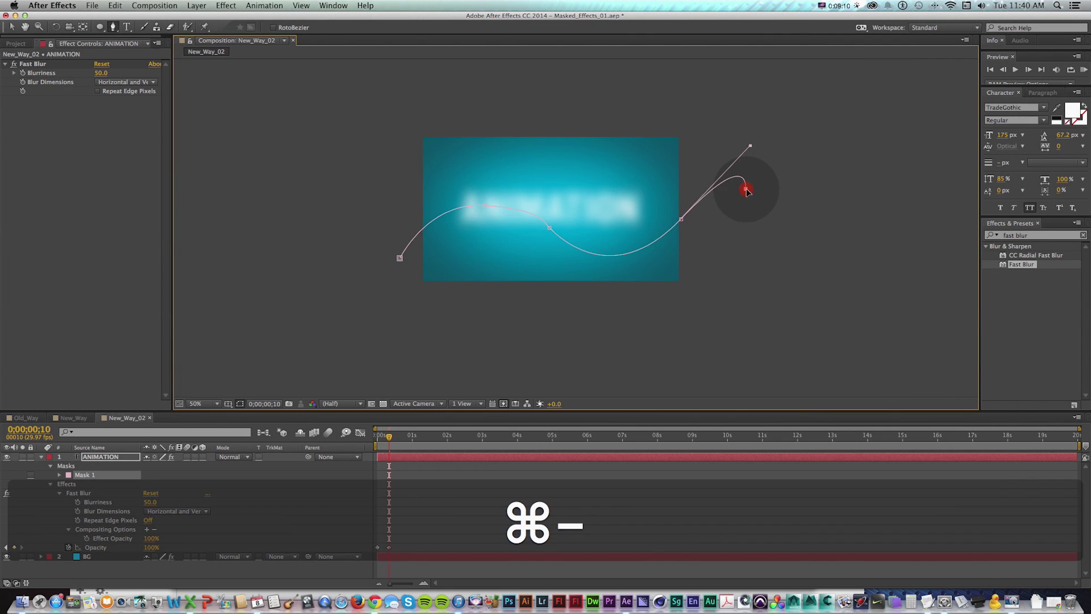
drag(785, 370, 803, 313)
shift+click(764, 360)
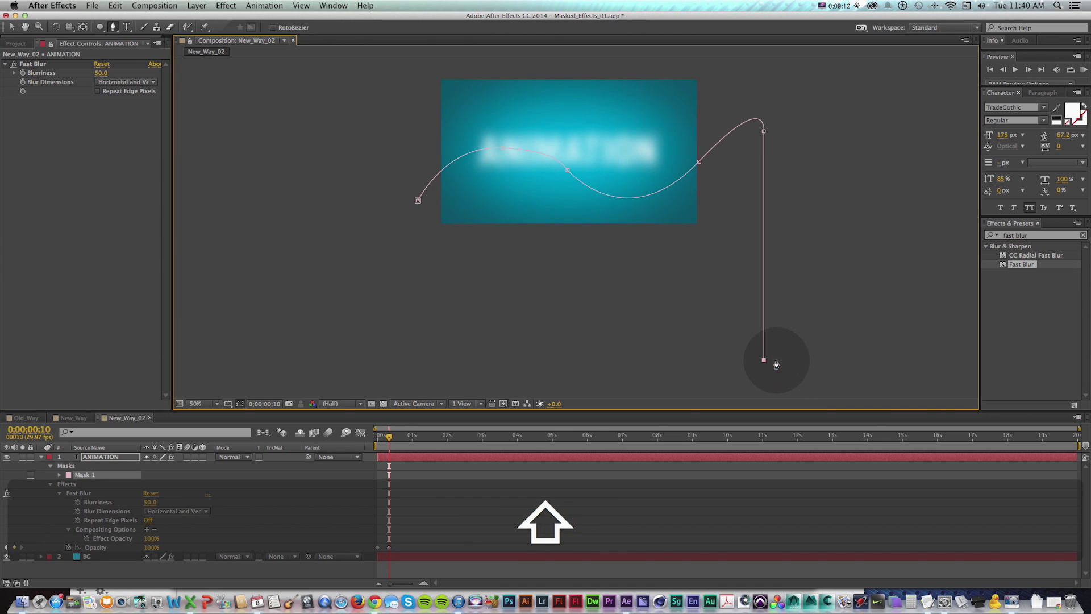
shift+click(426, 360)
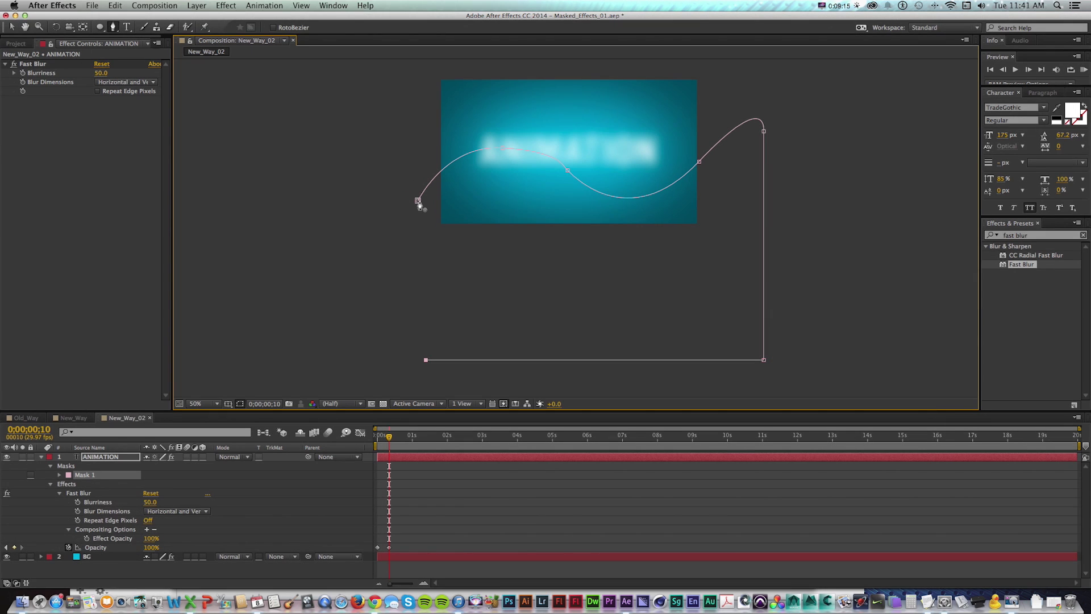
click(418, 200)
Restrict the Fast Blur on the ANIMATION layer to Mask 1 by adding a mask reference in its Compositing Options.
key(z)
click(540, 183)
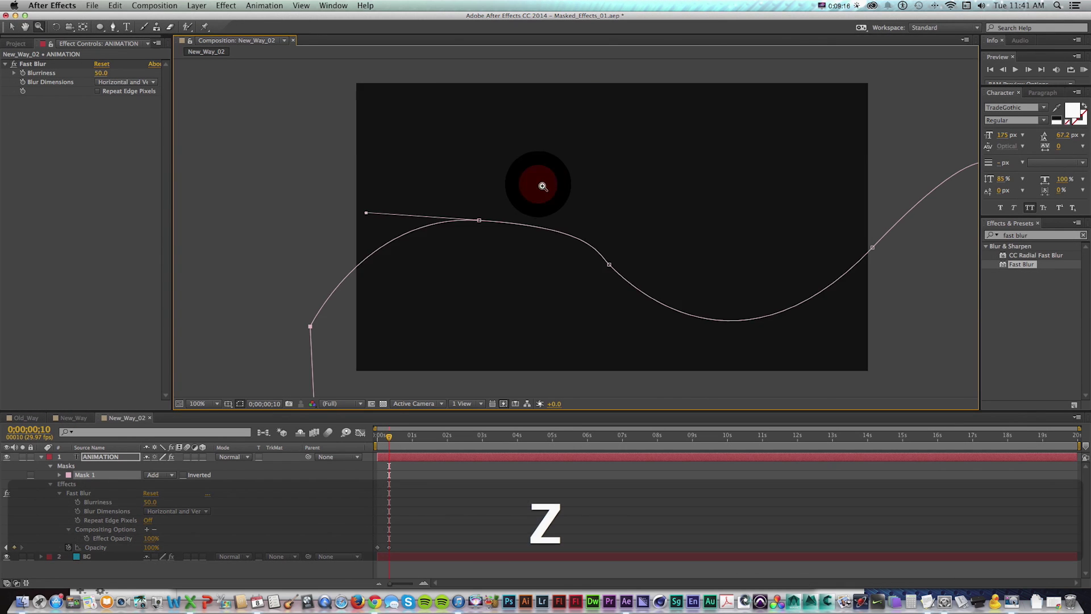
key(space)
drag(563, 288, 566, 207)
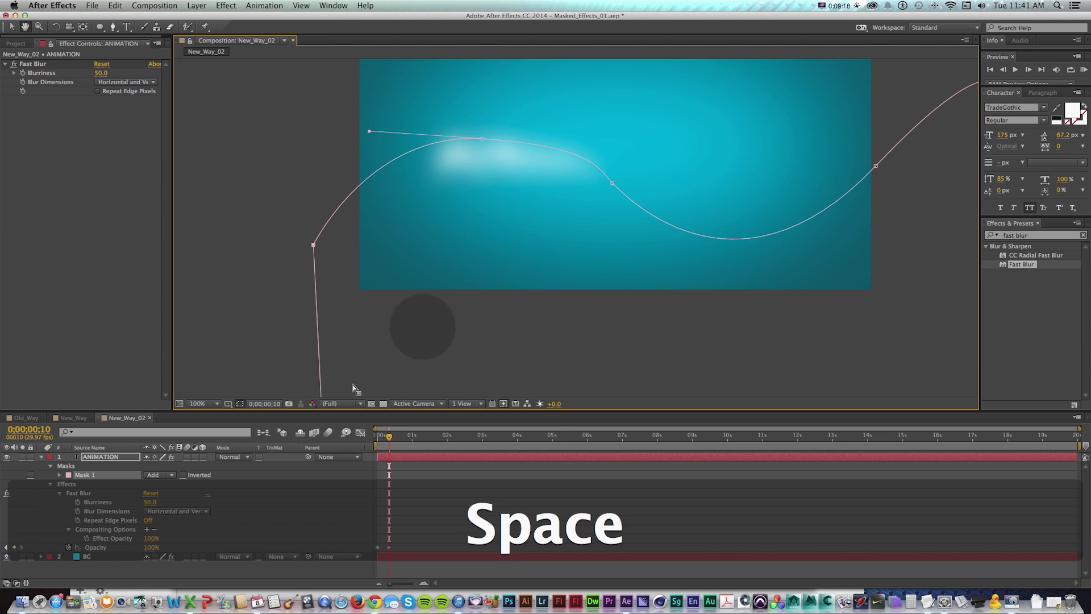
click(50, 484)
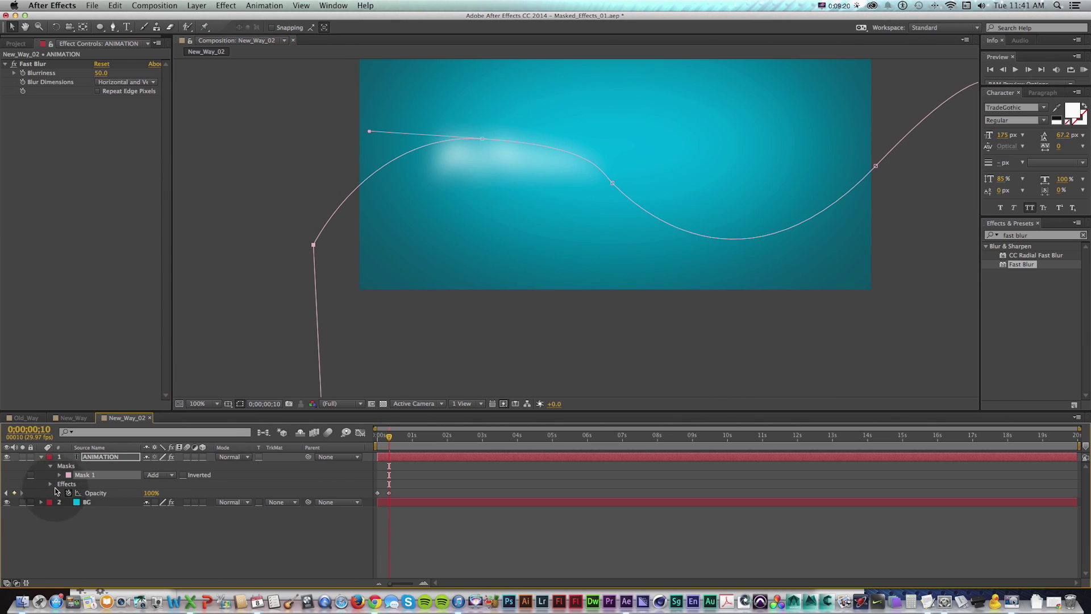
click(50, 484)
click(68, 495)
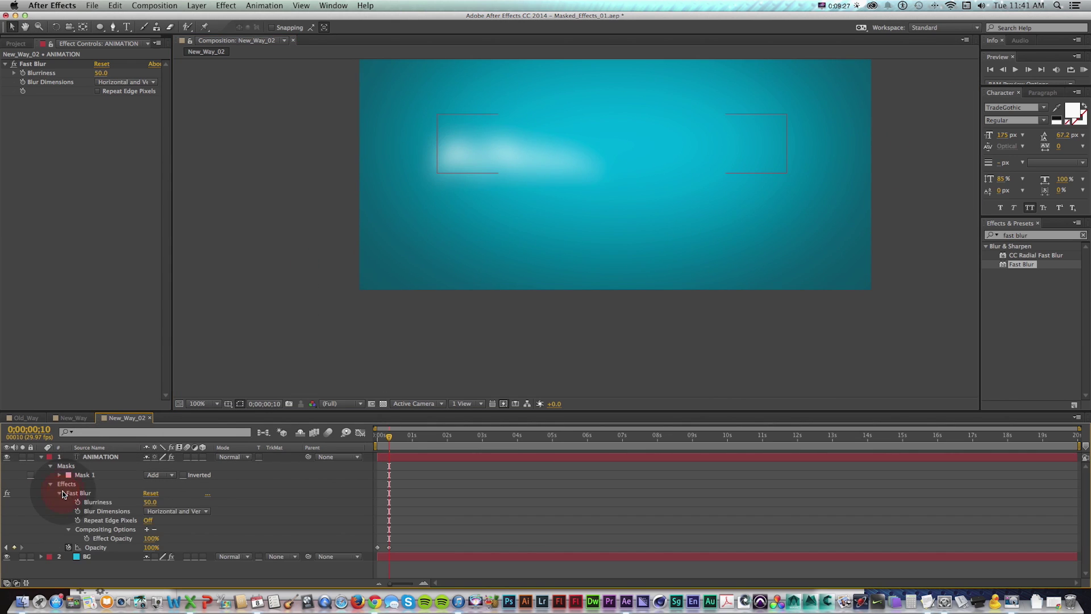
click(60, 493)
click(60, 494)
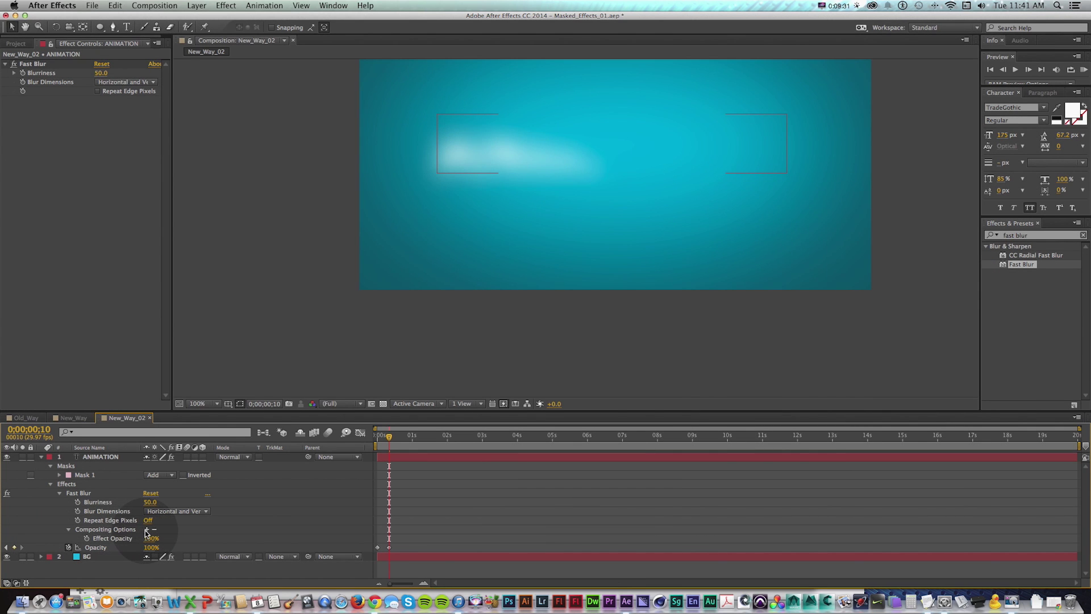
click(148, 530)
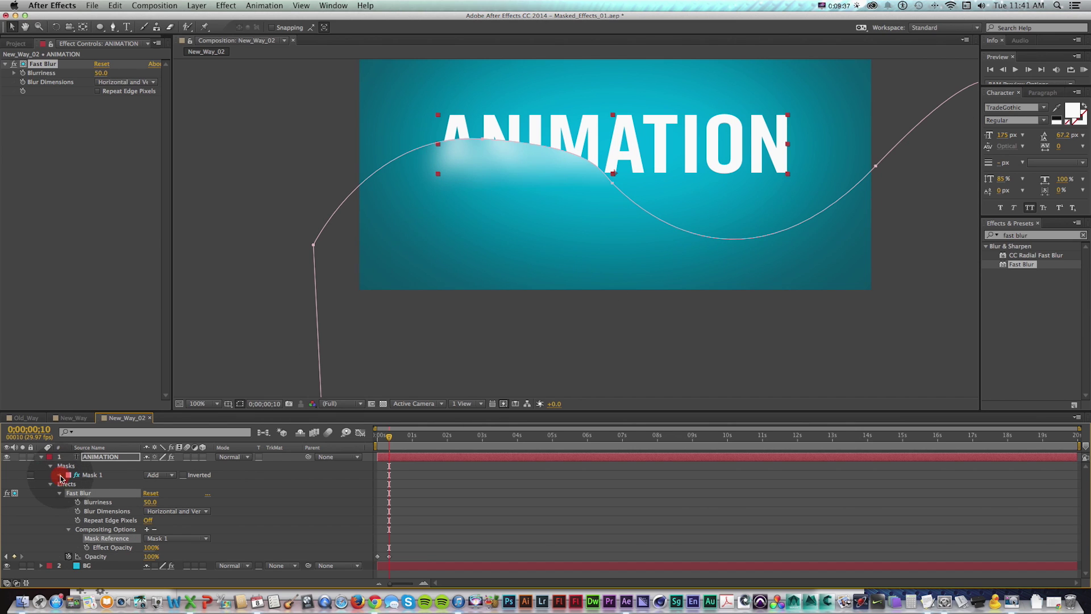
Feather Mask 1 on the ANIMATION layer by 63 pixels.
click(60, 476)
drag(164, 493, 188, 492)
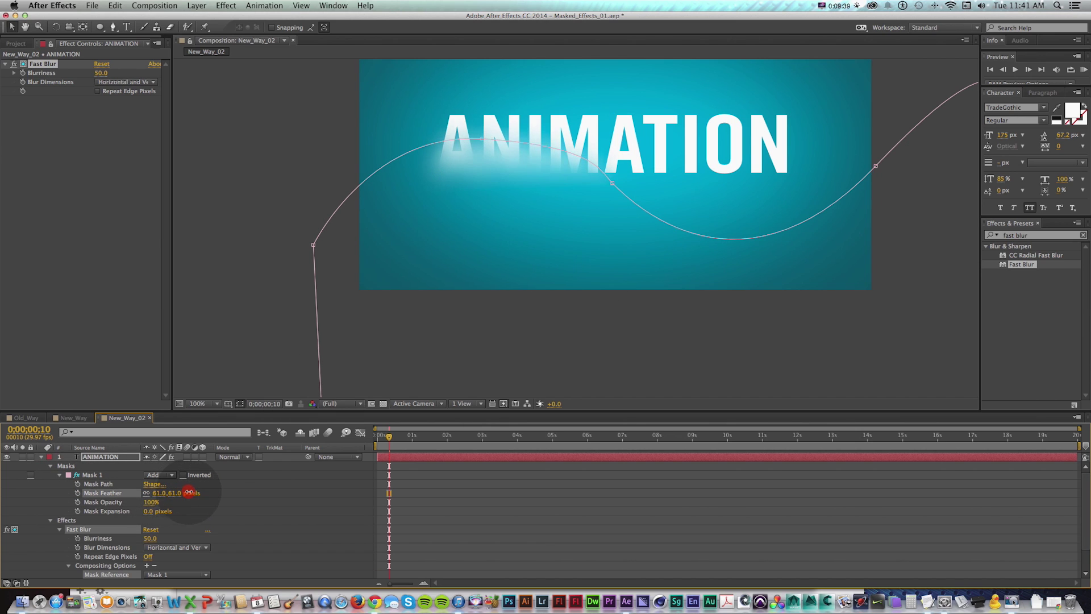
key(v)
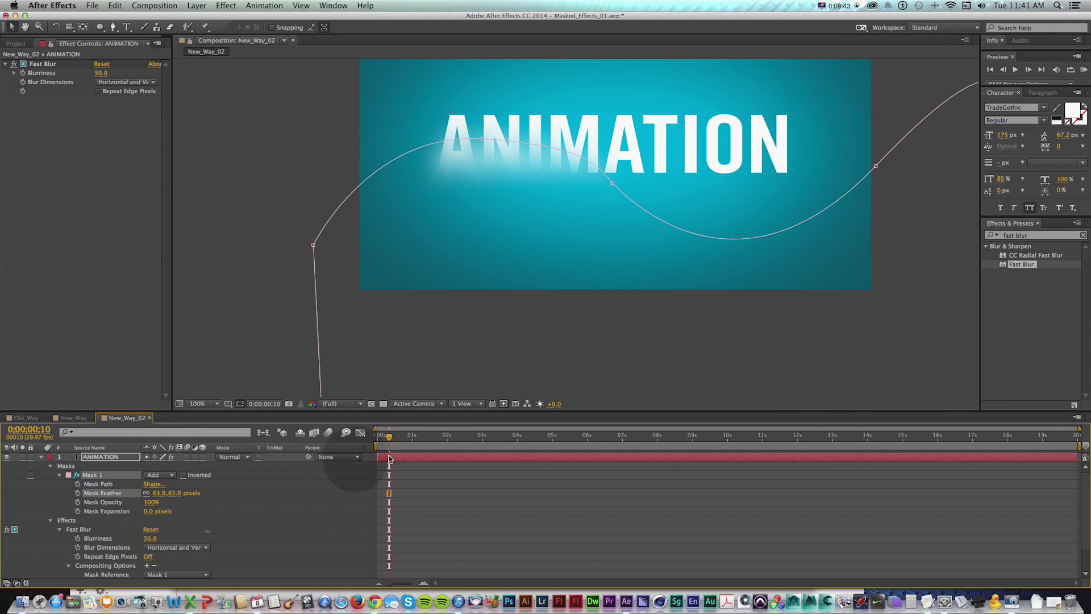
Keyframe Mask 1's path at frame 0 and move the whole mask up so that it covers all of the text.
key(Home)
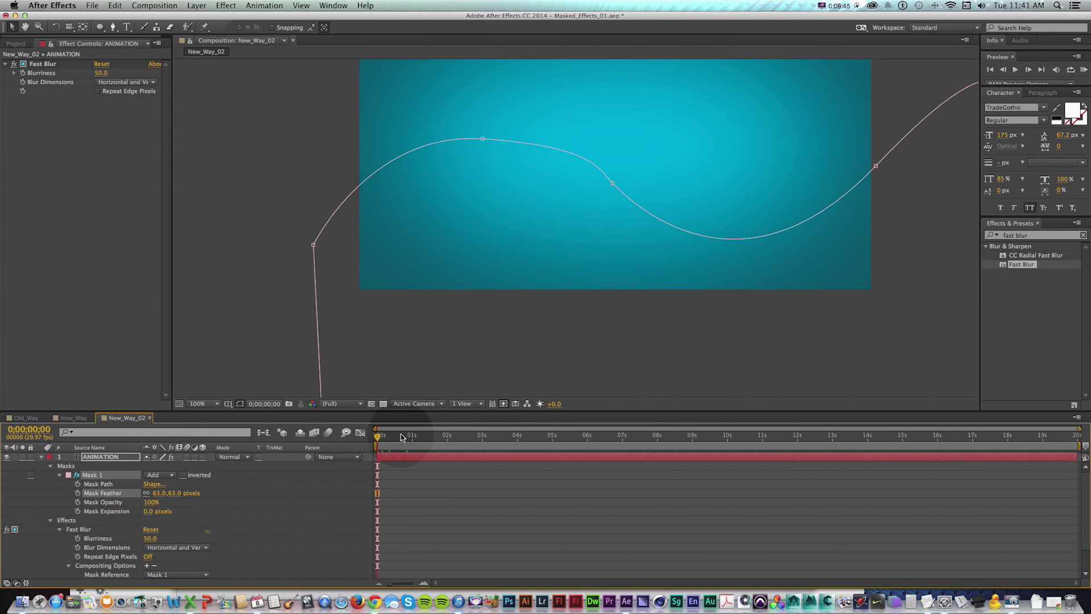
drag(405, 436, 346, 449)
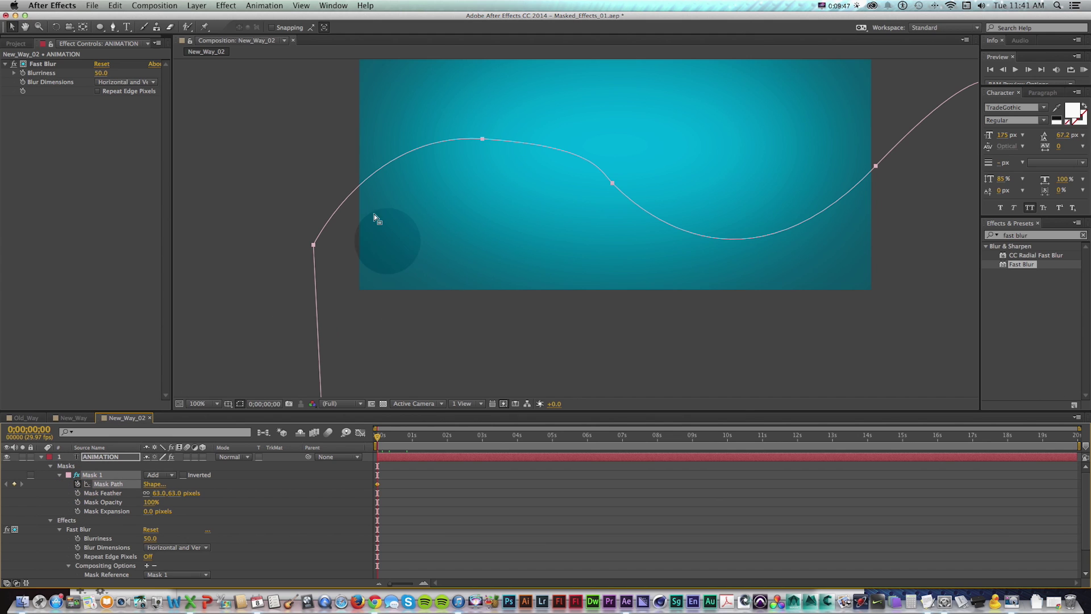
click(362, 190)
drag(449, 189, 452, 75)
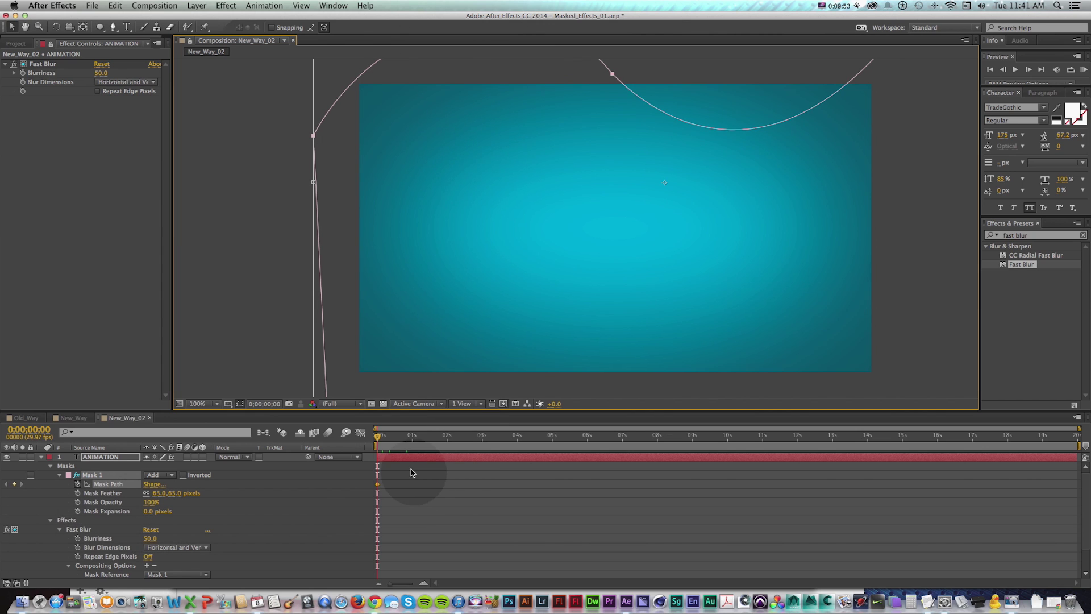
At frame 20, move the whole Mask 1 path straight down until its wavy edge lies below the ANIMATION text.
scroll(378, 533, down, 3)
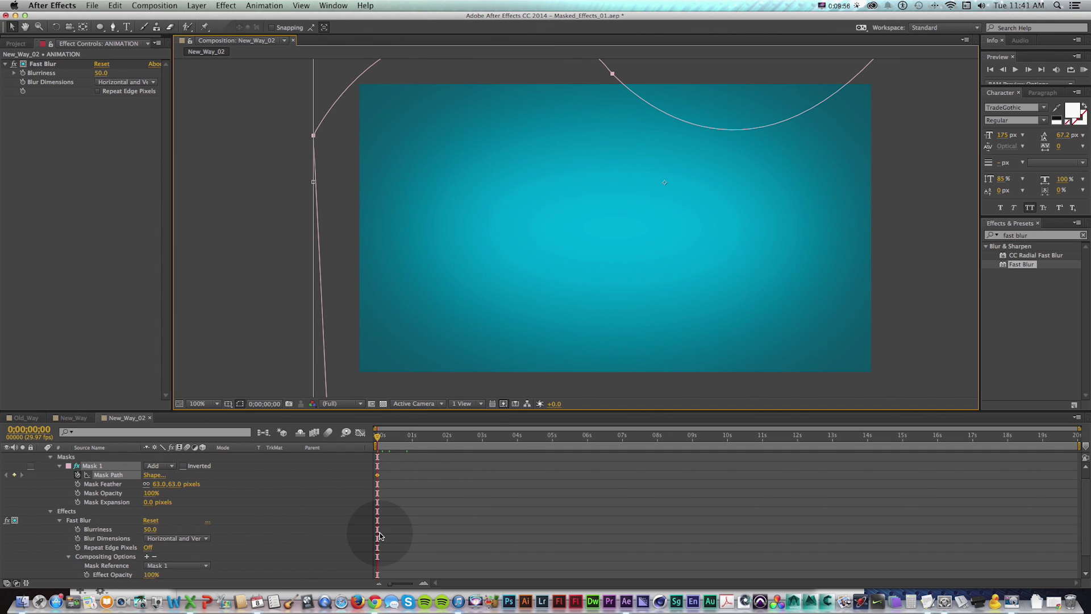
scroll(379, 531, up, 3)
key(shift+Page_Down)
key(shift+Page_Down)
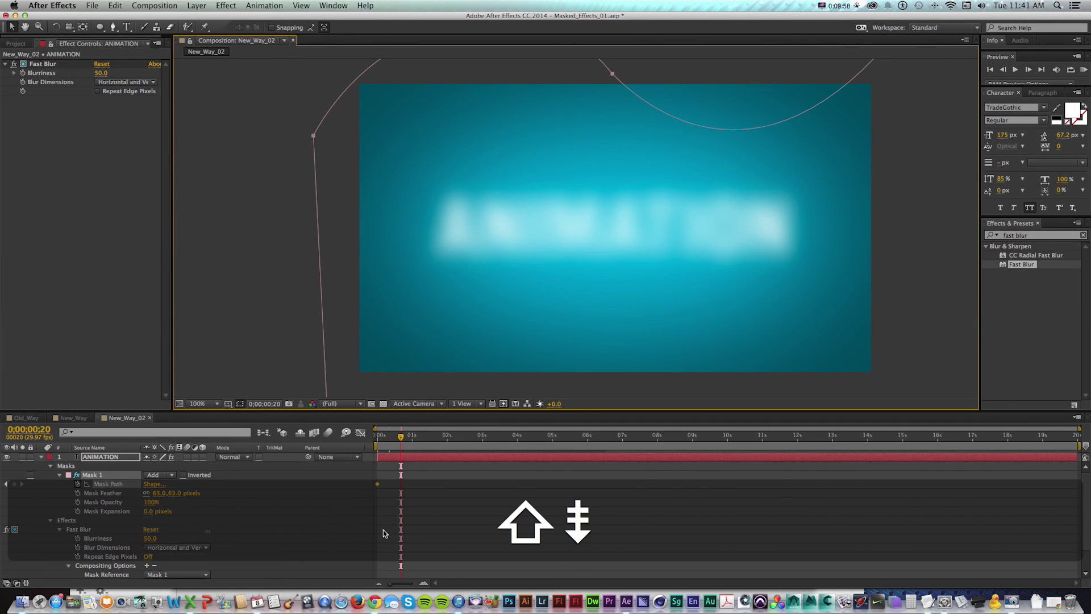
click(319, 273)
click(352, 81)
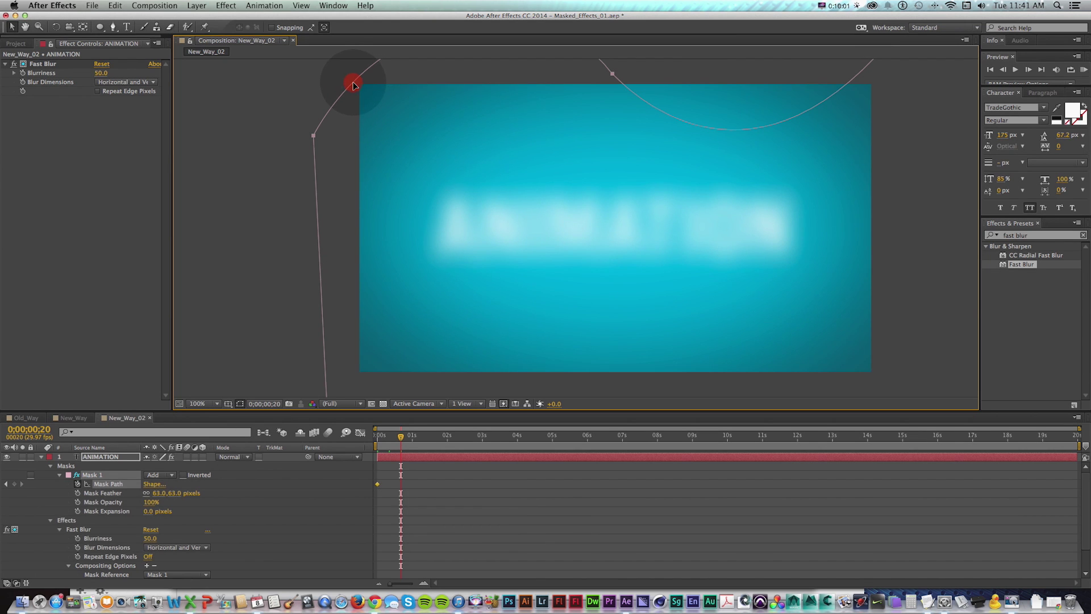
drag(401, 101, 389, 389)
Shift both Mask Path keyframes to frame 10 and 1 second, and preview the blur reveal.
key(Home)
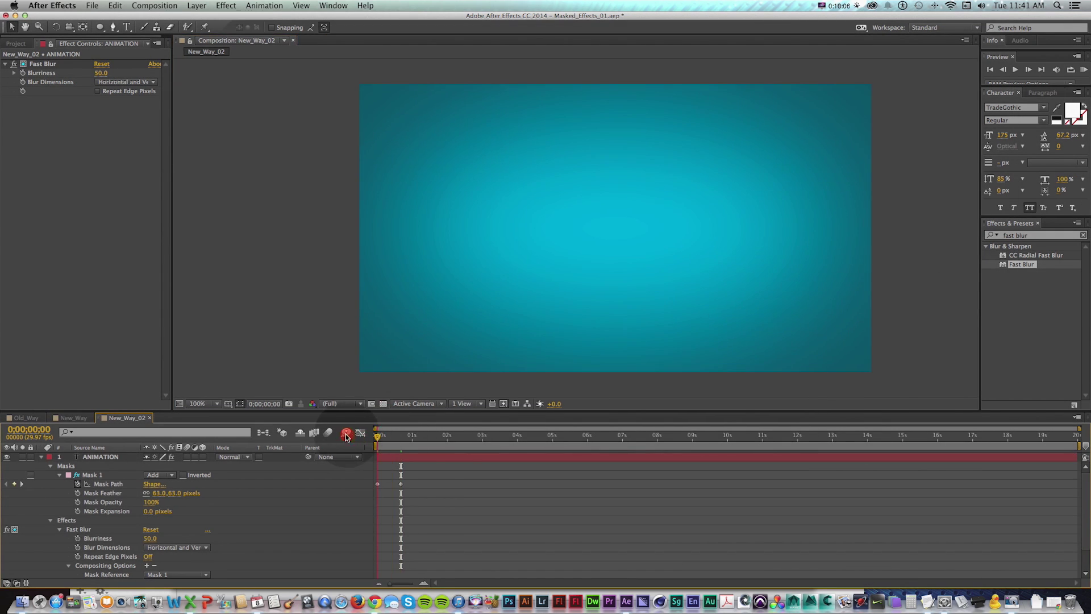
scroll(417, 506, down, 2)
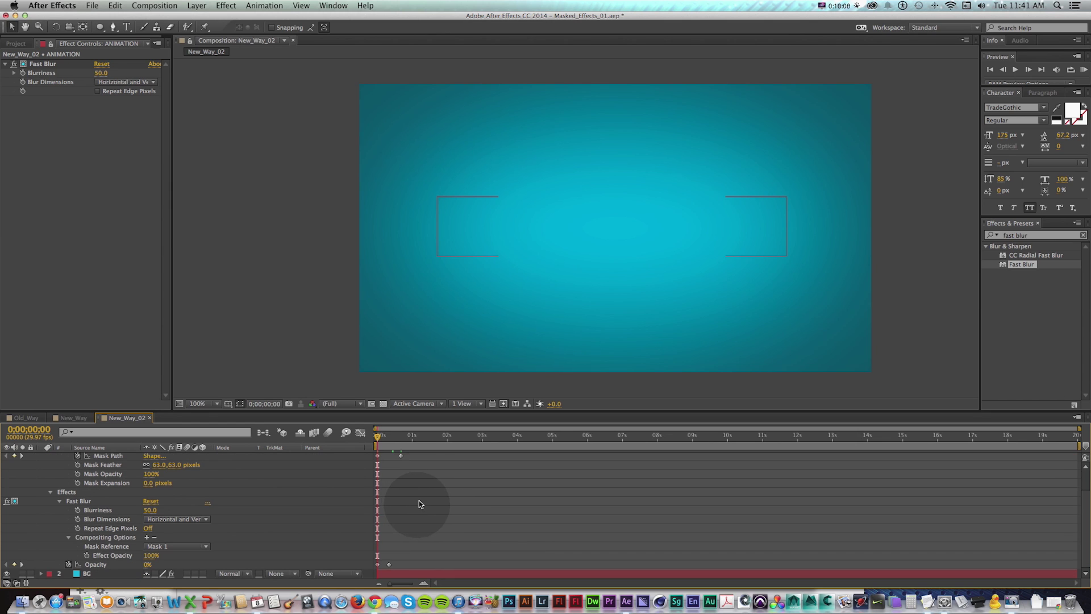
drag(413, 467, 389, 437)
key(super+z)
click(415, 483)
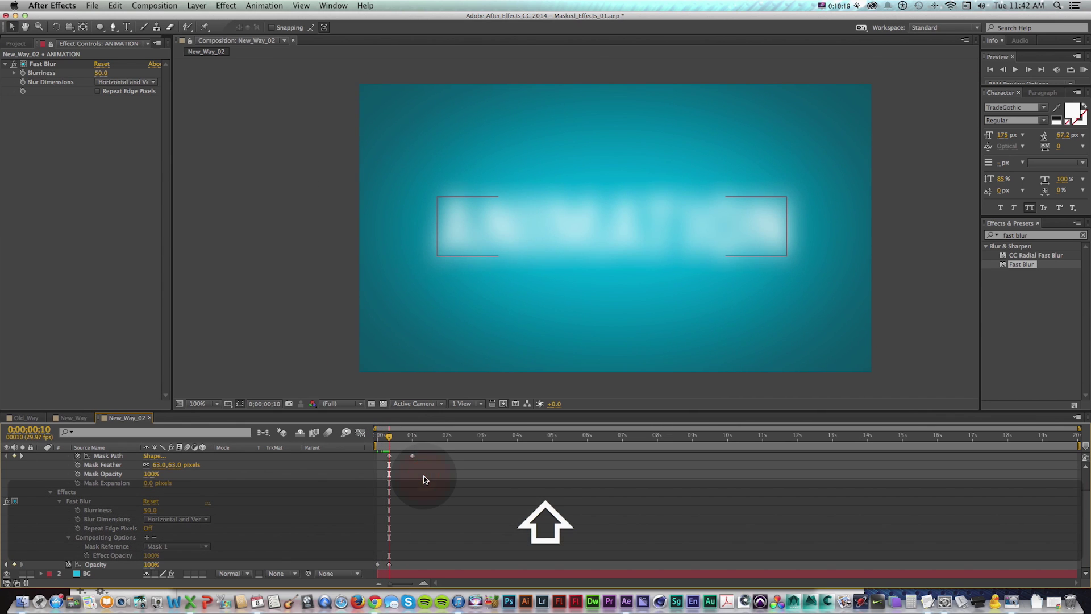
key(space)
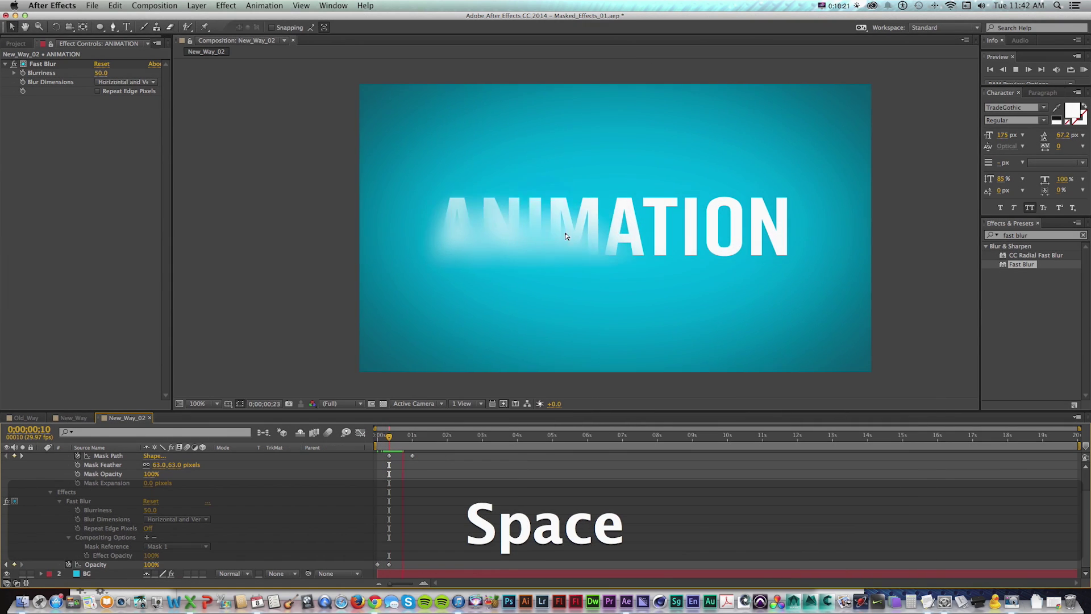
key(space)
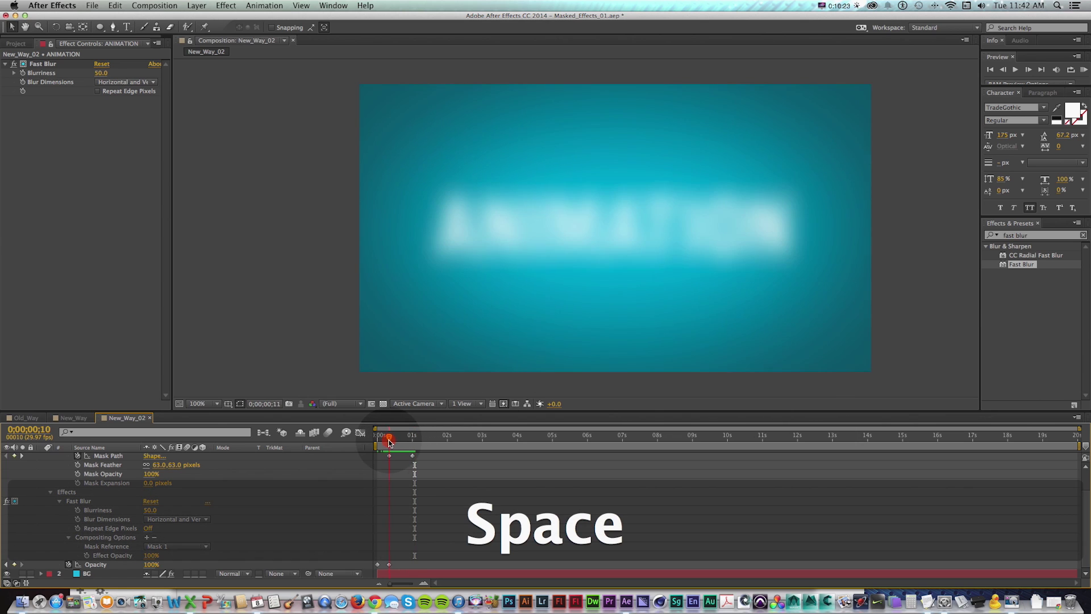
At 1 second, search the effects for glow and apply the Stylize Glow to the ANIMATION layer.
drag(389, 442, 411, 440)
scroll(414, 500, up, 2)
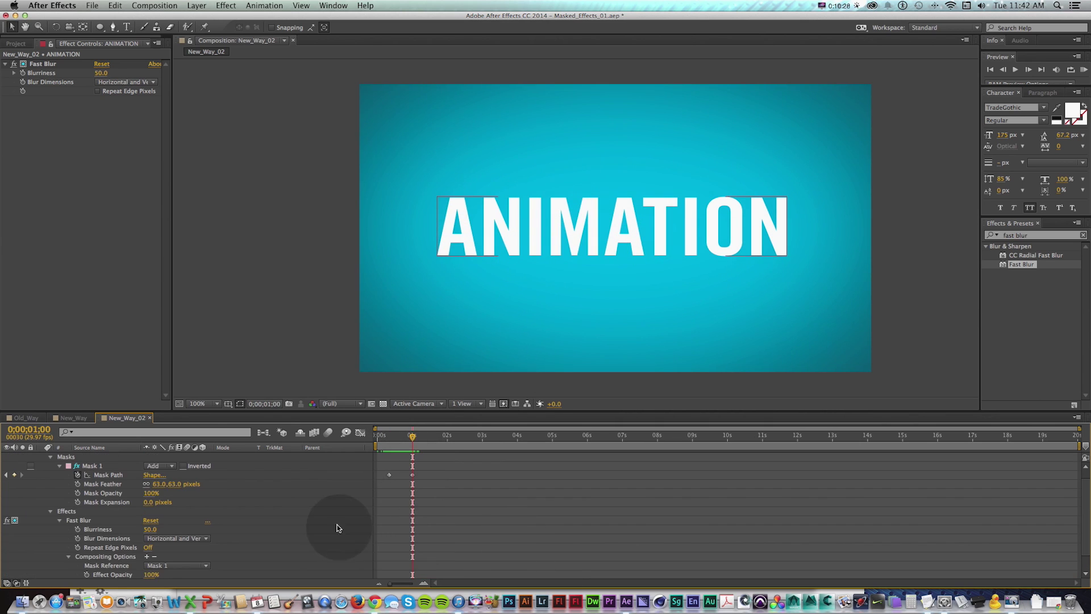
click(1037, 235)
text(glow)
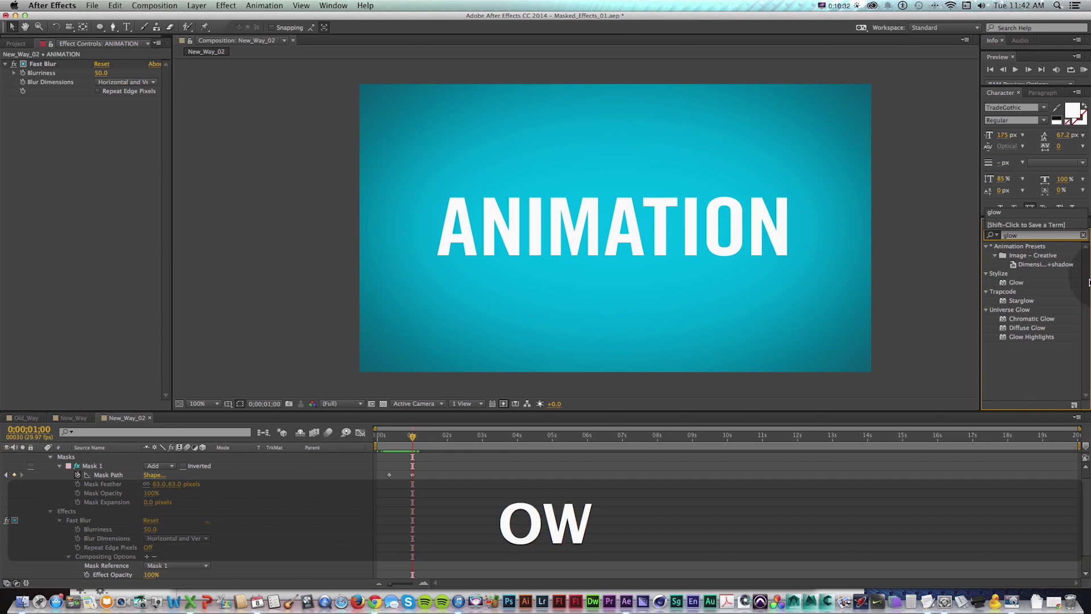
drag(1016, 282, 61, 174)
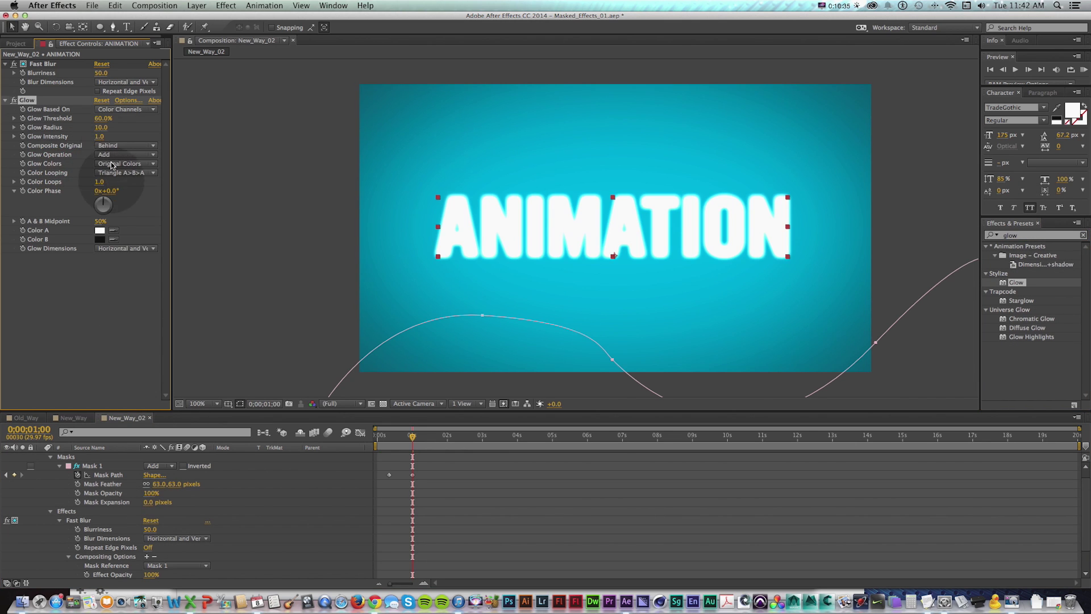
Set the Glow to a Threshold of 87.5%, a Radius of 41 and an Intensity of 1.5, and make the timeline area taller.
mouse_move(100, 127)
mouse_down()
mouse_move(142, 128)
mouse_move(120, 122)
mouse_up()
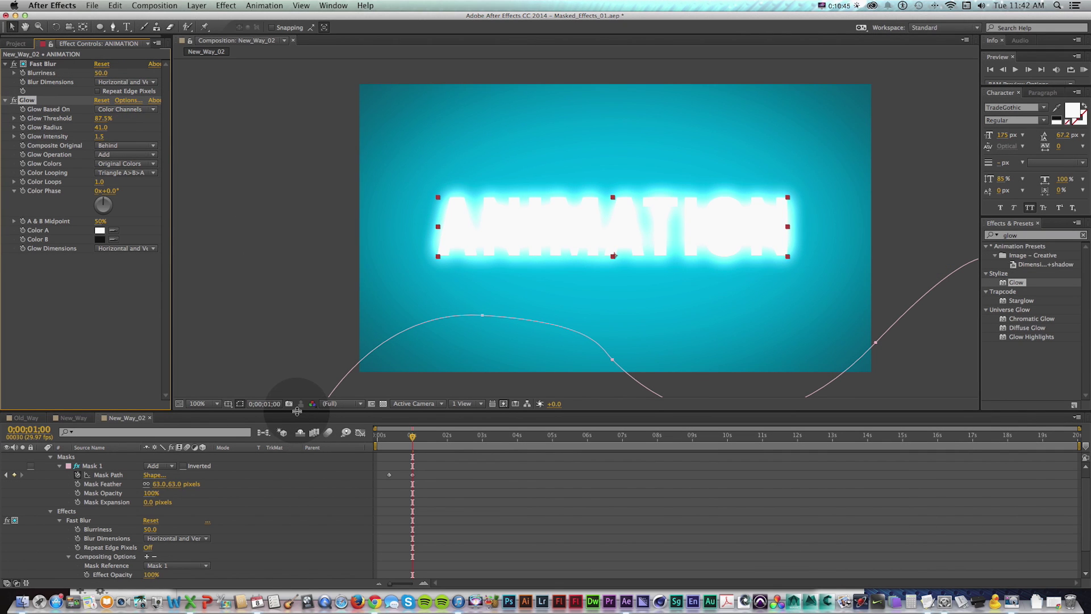
drag(296, 411, 297, 381)
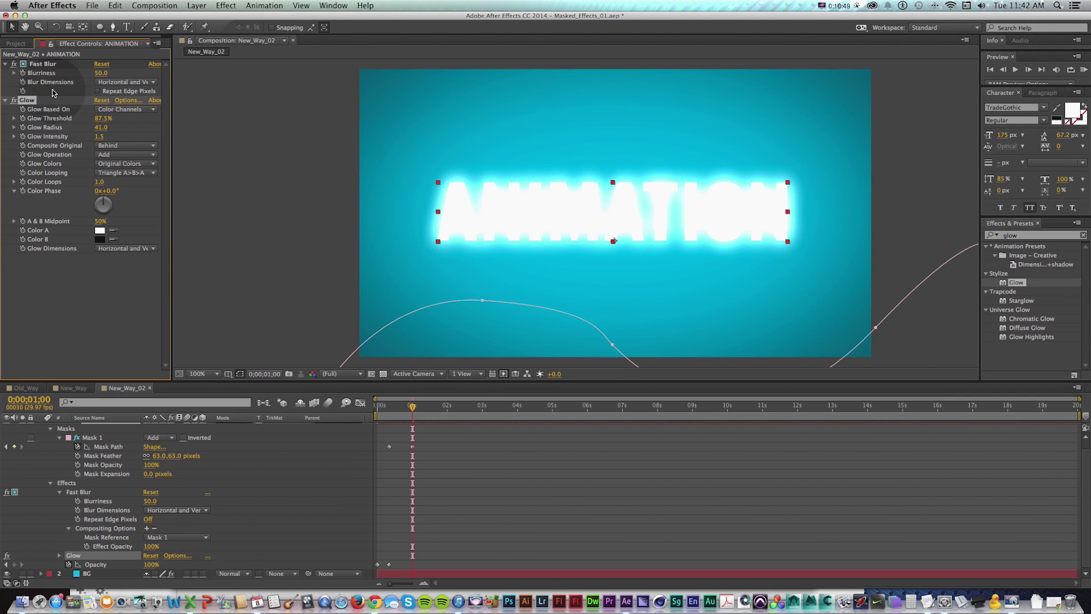
drag(100, 118, 119, 131)
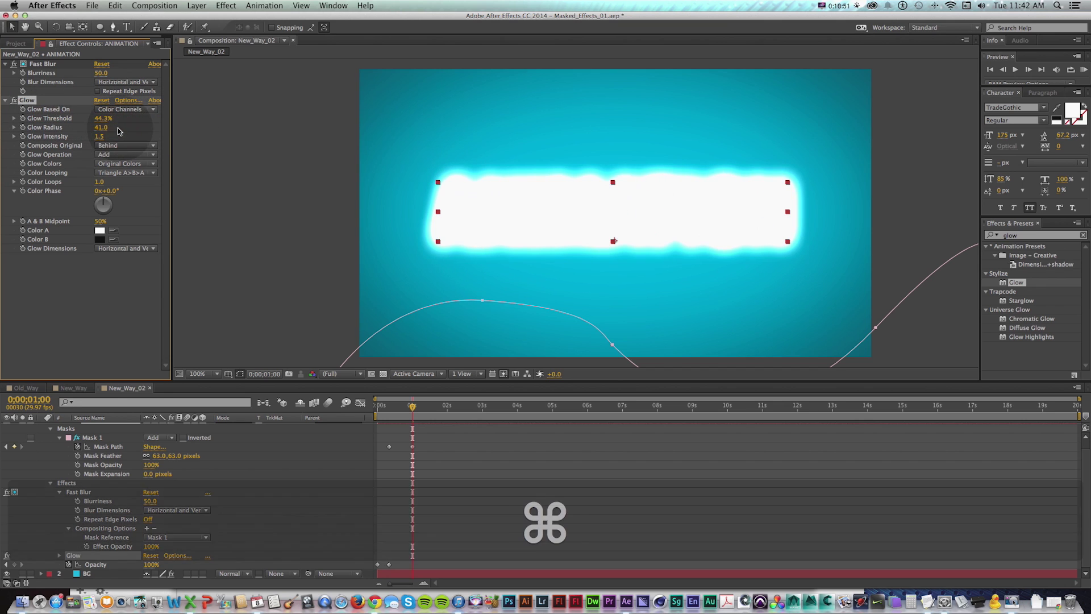
key(super+z)
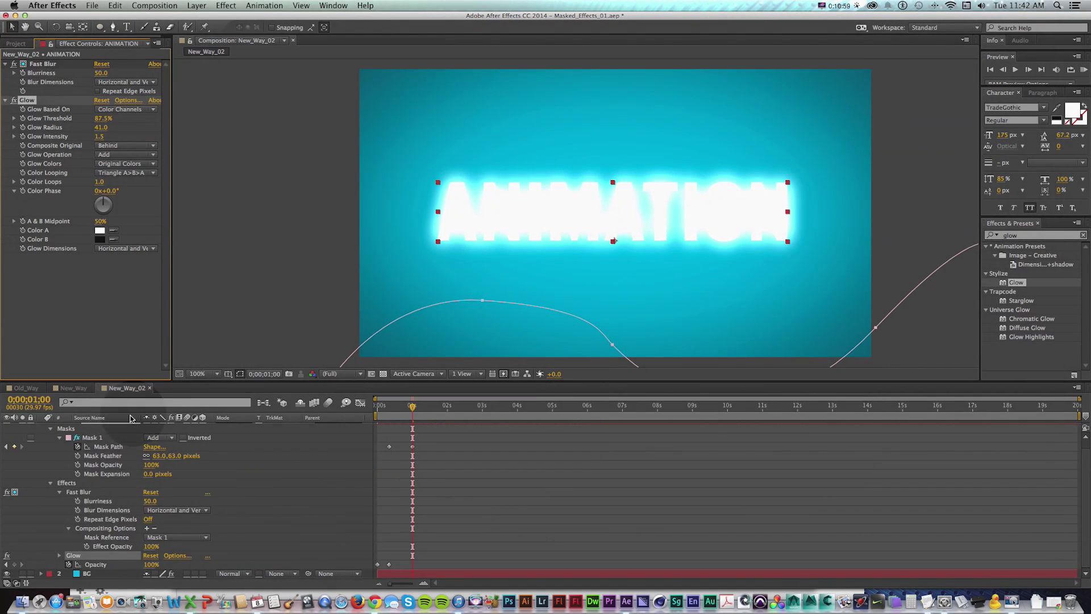
Draw a circular mask on the ANIMATION layer across the frame's left edge beside the text, and shift it slightly right.
click(57, 439)
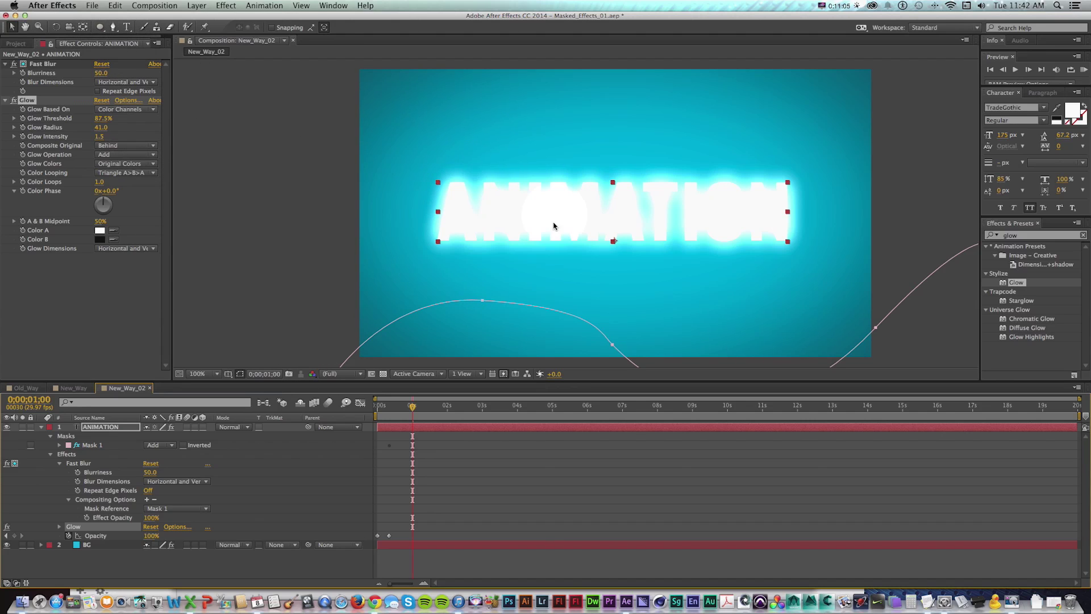
click(98, 28)
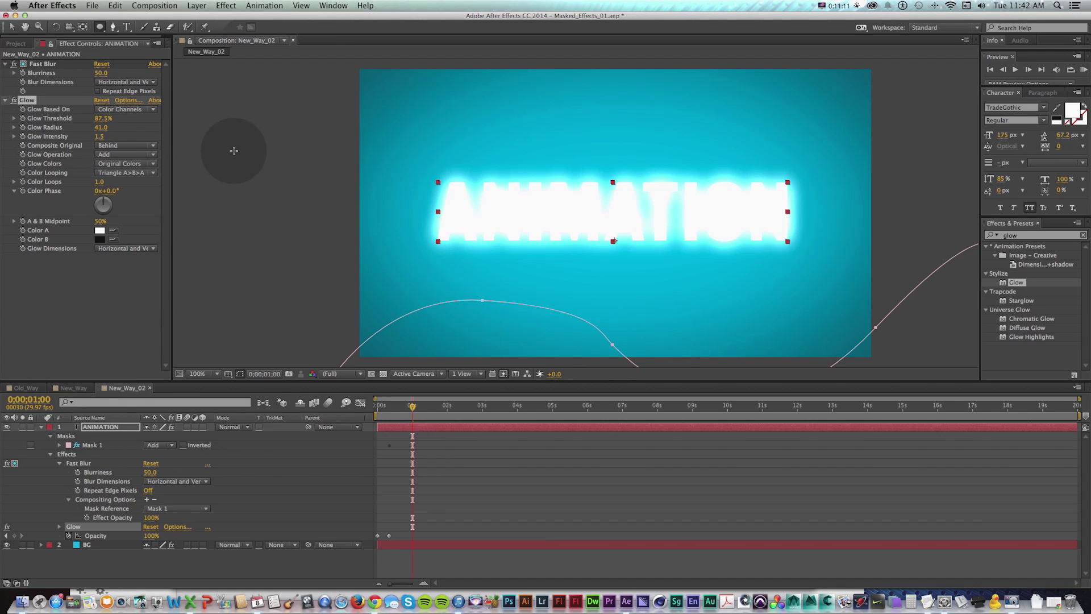
drag(284, 141, 412, 255)
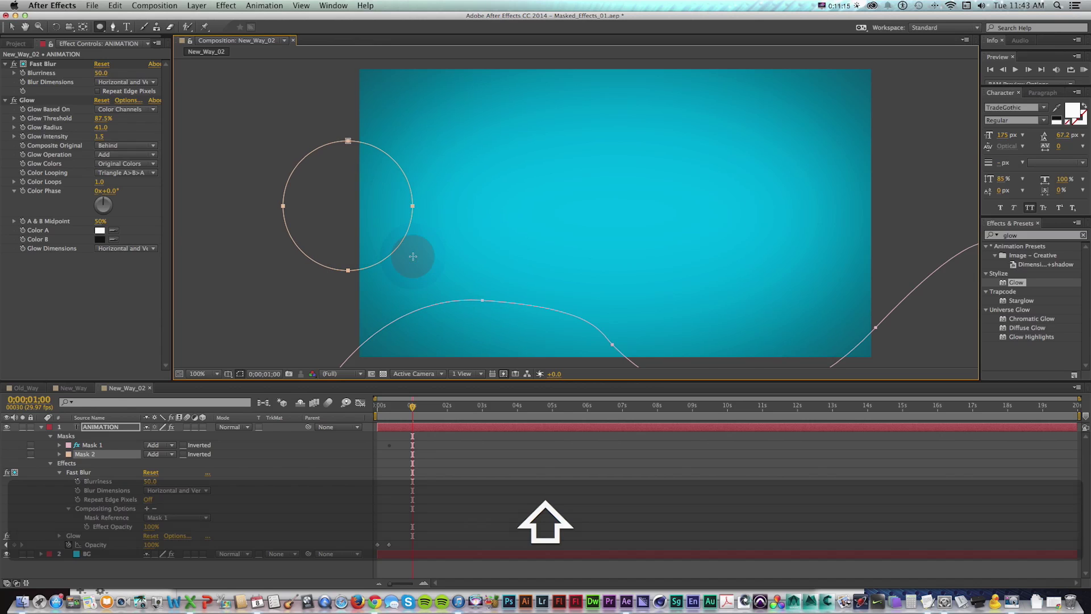
key(v)
mouse_move(402, 166)
mouse_down()
mouse_move(868, 164)
mouse_move(415, 178)
mouse_move(396, 169)
mouse_move(433, 159)
mouse_move(533, 163)
mouse_move(413, 164)
mouse_up()
key(super+z)
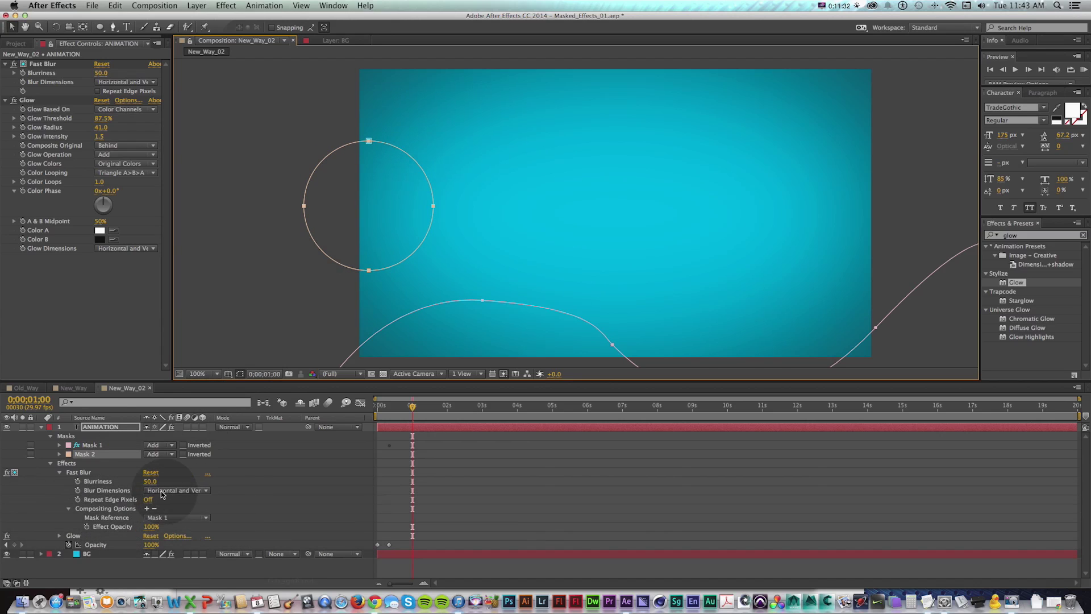
Add a mask reference to the Glow effect's Compositing Options and set it to Mask 2.
click(61, 535)
scroll(63, 538, down, 5)
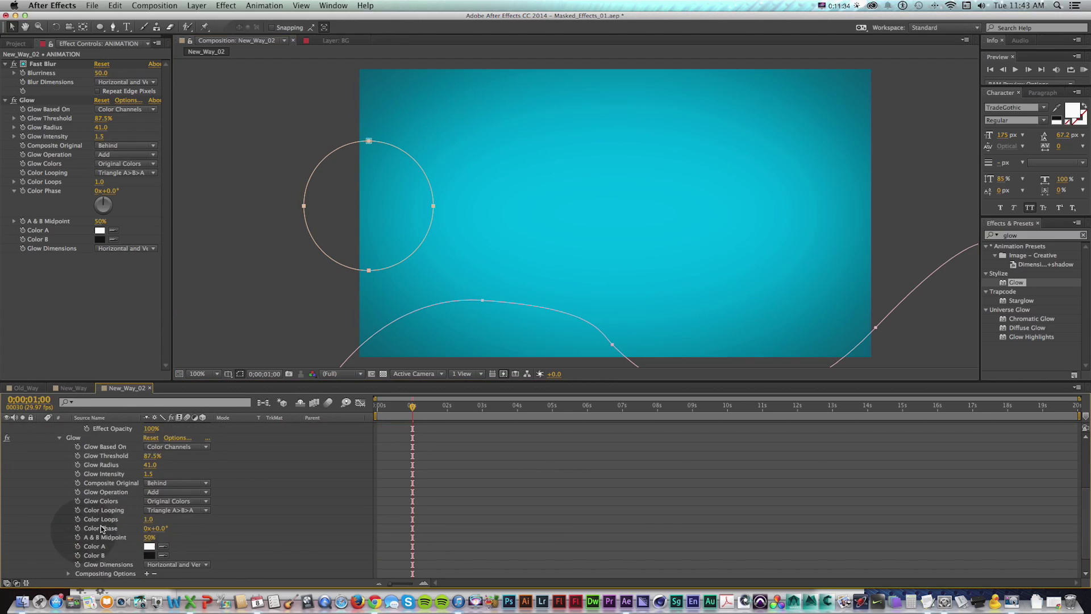
key(ctrl)
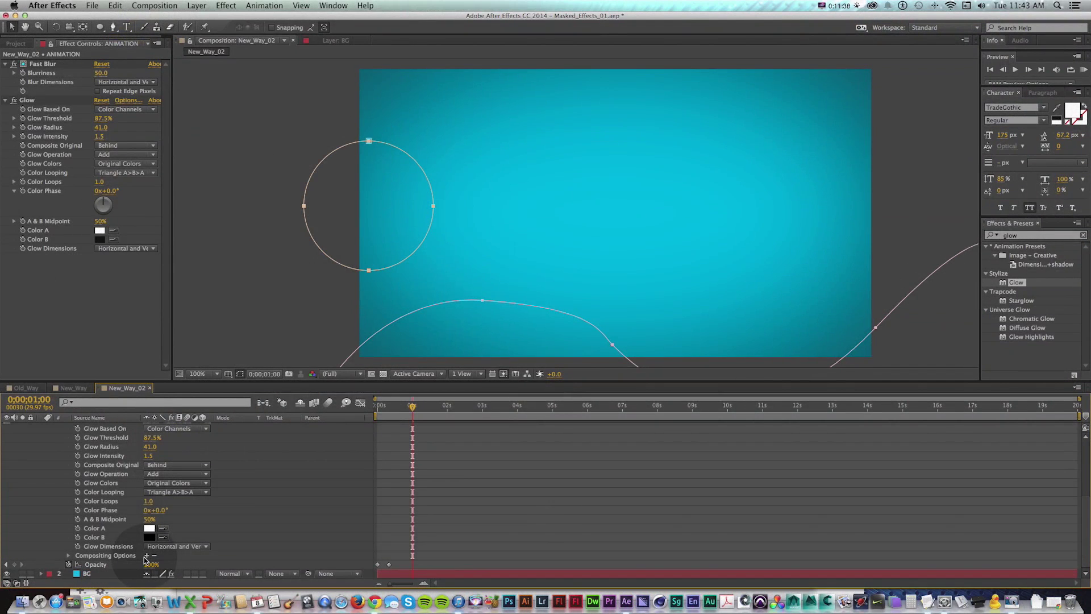
click(146, 555)
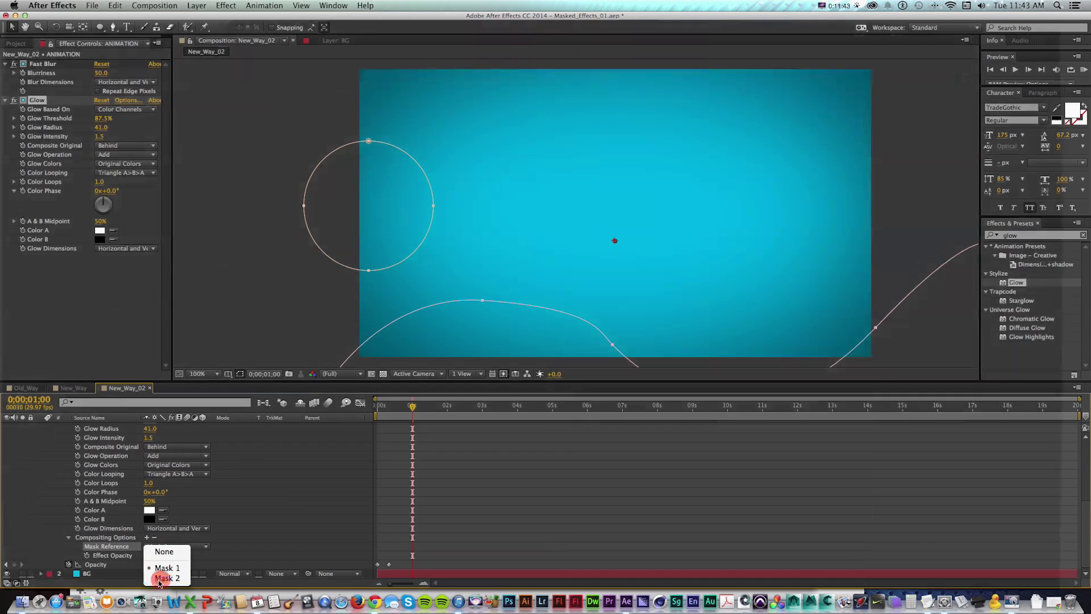
click(162, 578)
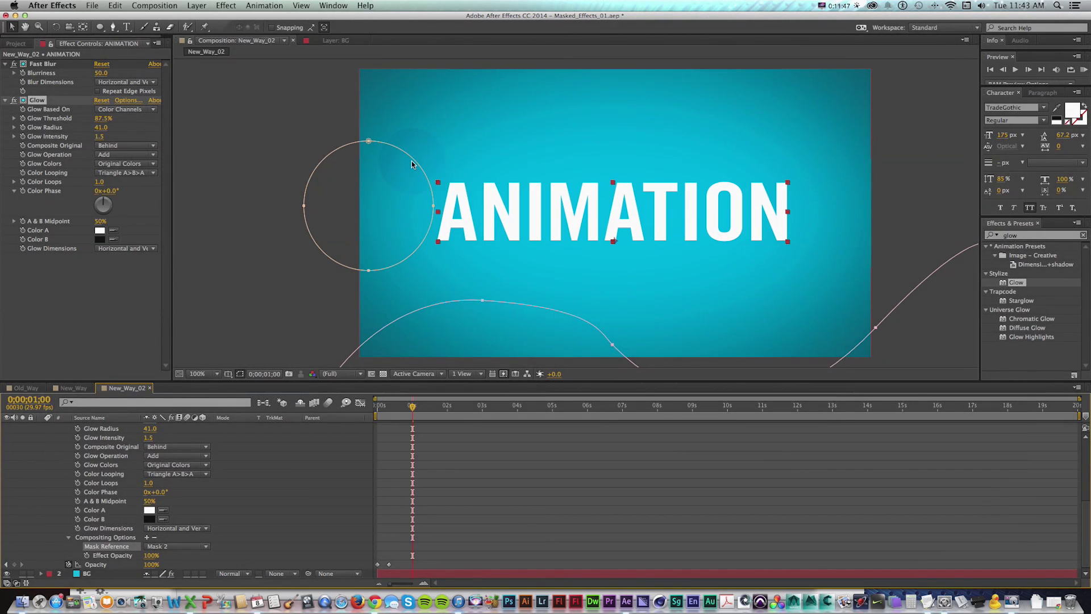
Move the circular Mask 2 slightly down and away from the text's first letter, and set its Mask Feather to 50 pixels.
double_click(409, 153)
mouse_move(392, 174)
mouse_down()
mouse_move(780, 187)
mouse_move(402, 200)
mouse_move(377, 184)
mouse_up()
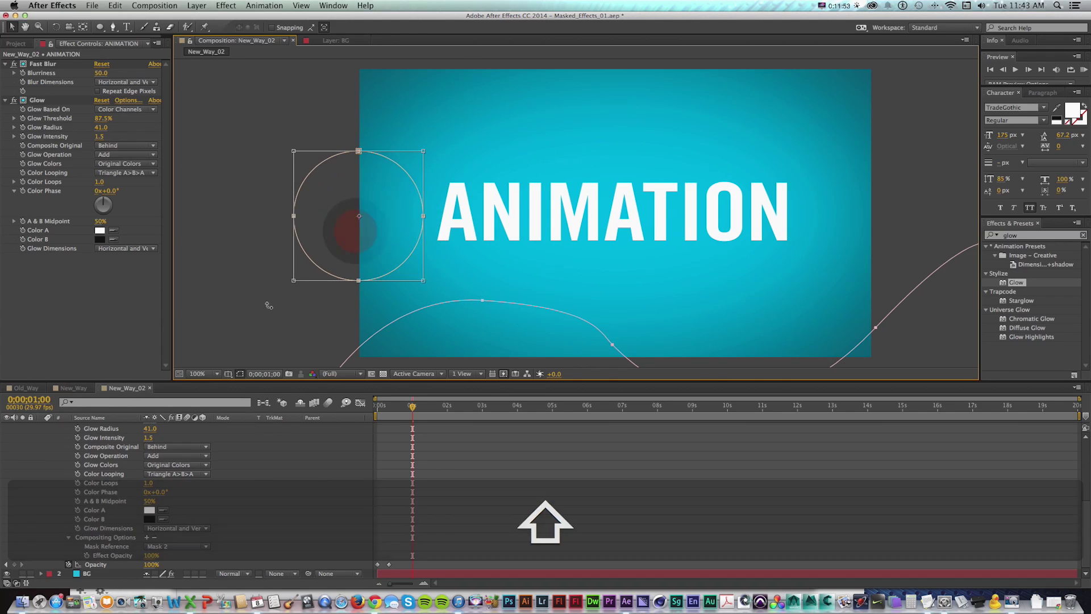
scroll(237, 475, up, 5)
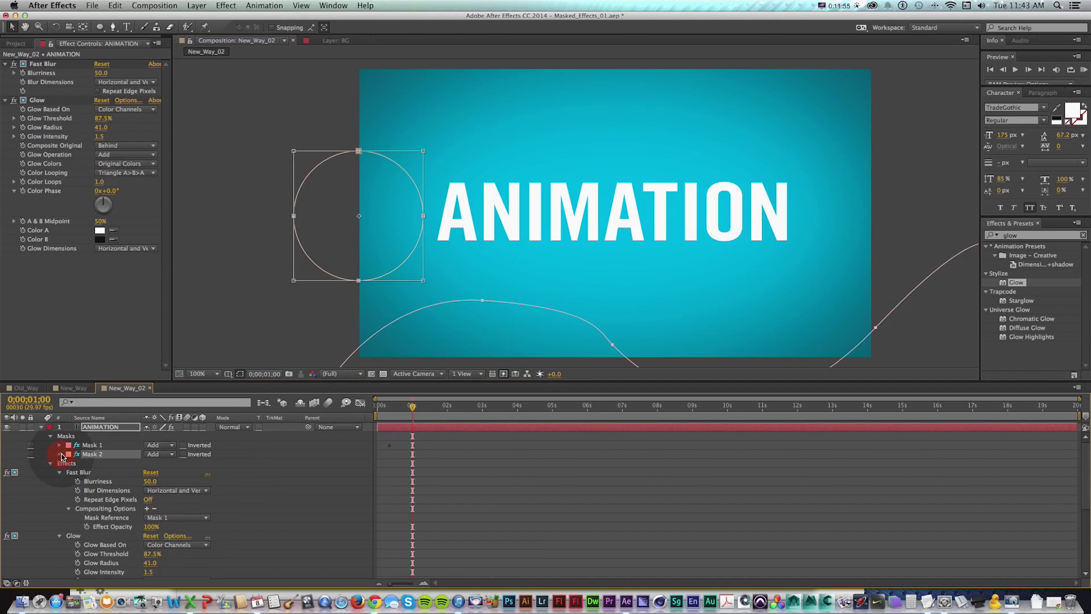
click(60, 454)
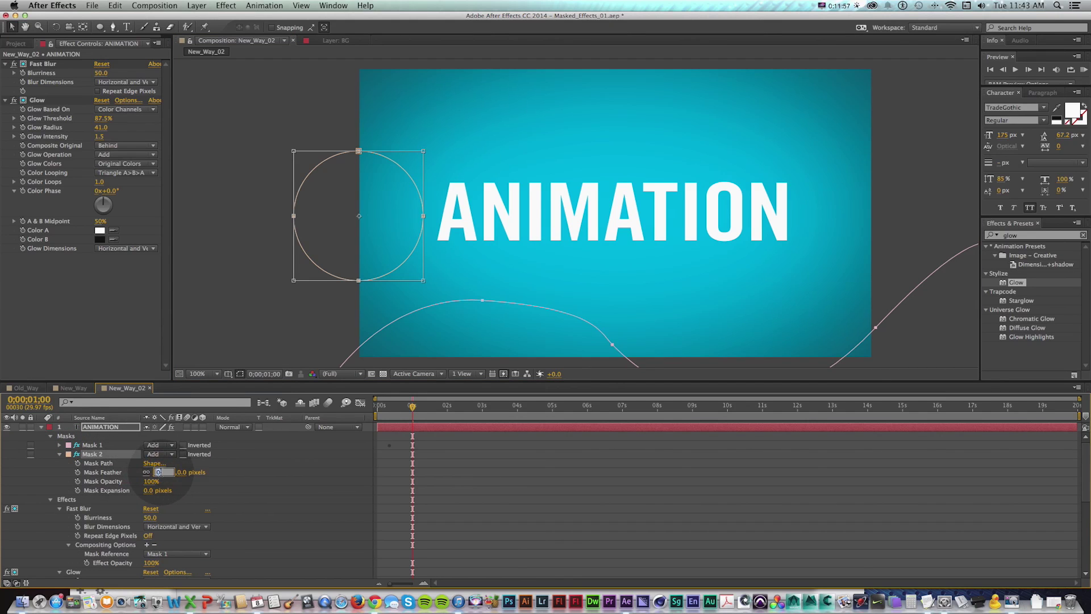
text(50)
key(Return)
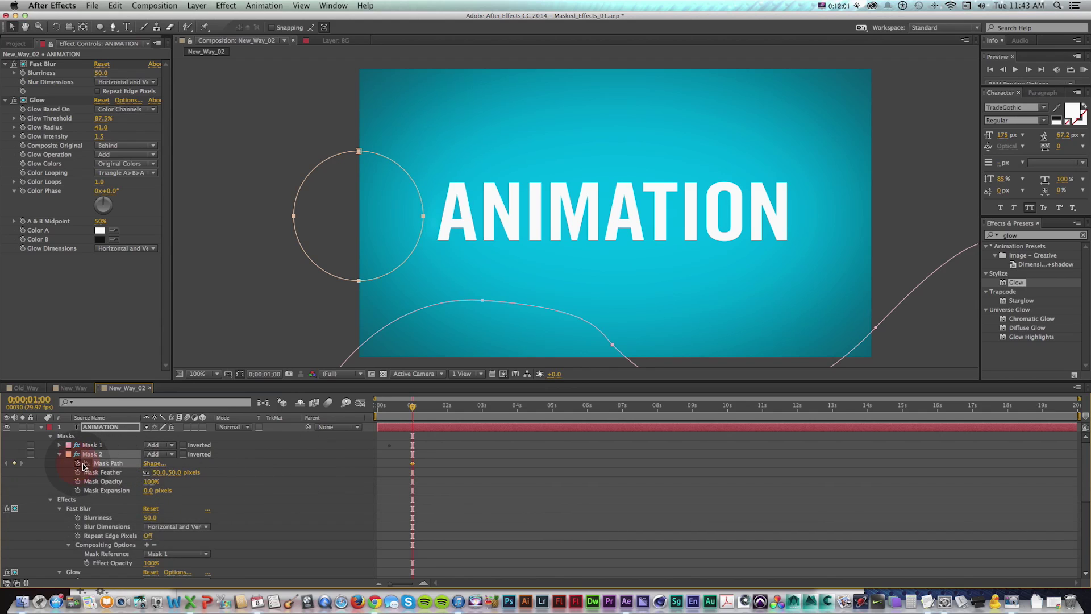
With a starting Mask Path keyframe at 1 second, move the circular Mask 2 past the text's last letter at 0;00;01;15.
key(shift+Page_Down)
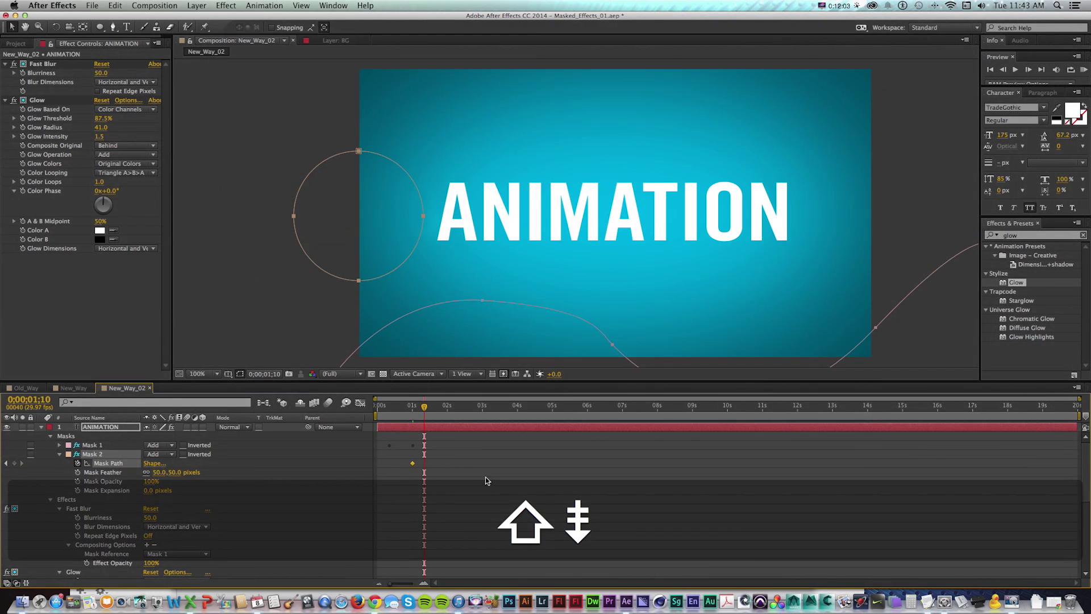
key(Page_Down)
key(Page_Down)
key(Page_Down)
key(Page_Down)
key(Page_Down)
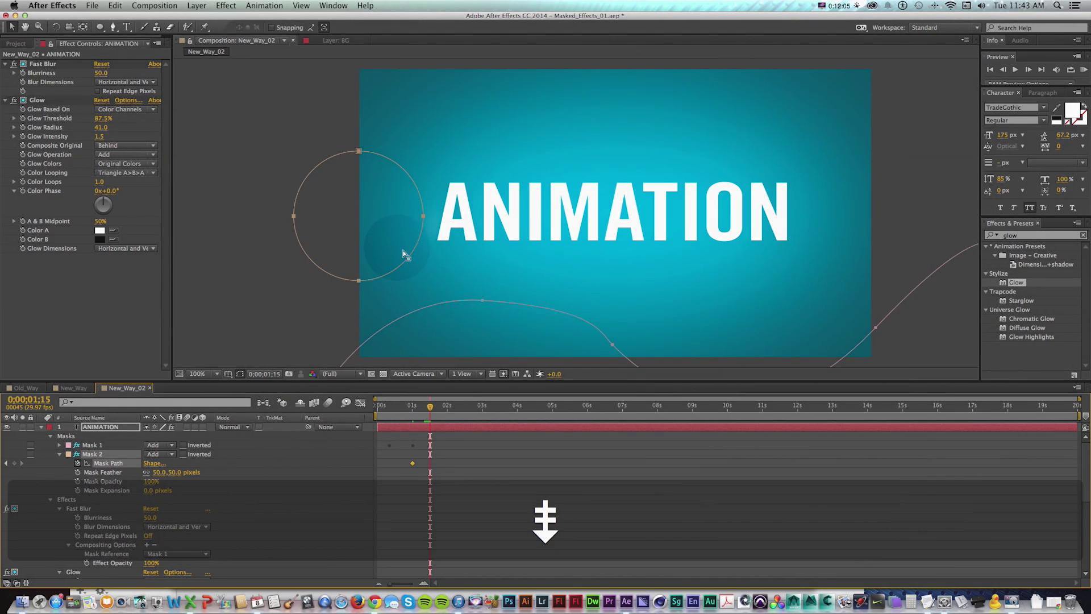
double_click(407, 257)
key(shift+Right)
key(shift+Right)
key(shift+Right)
key(shift+Right)
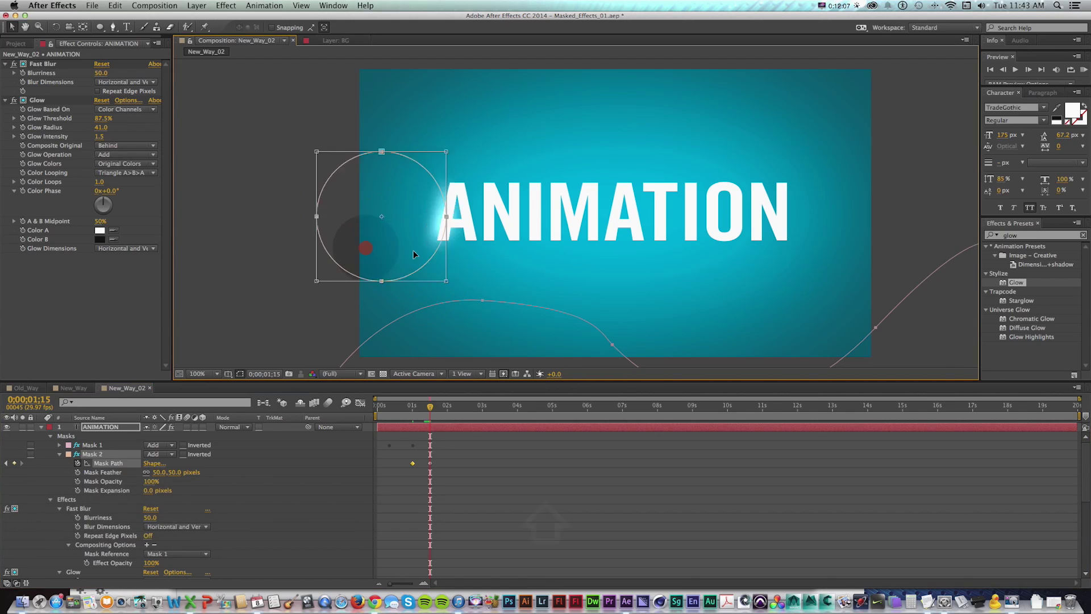
drag(413, 254, 879, 248)
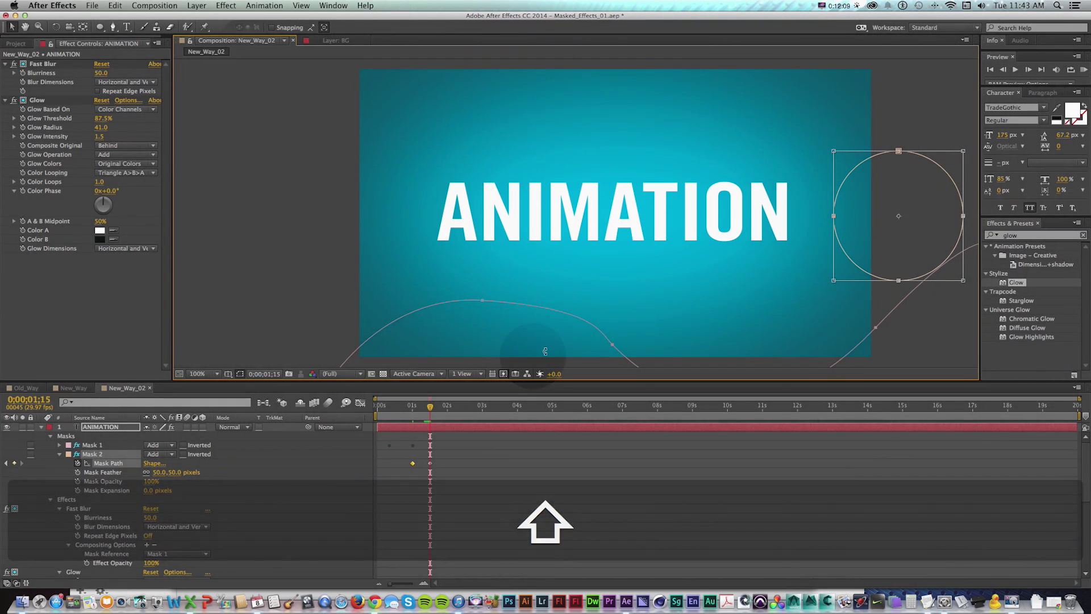
Deselect the mask, scrub through the glow sweep to 0;00;01;11 and make the timeline area taller.
click(435, 451)
drag(384, 409, 425, 407)
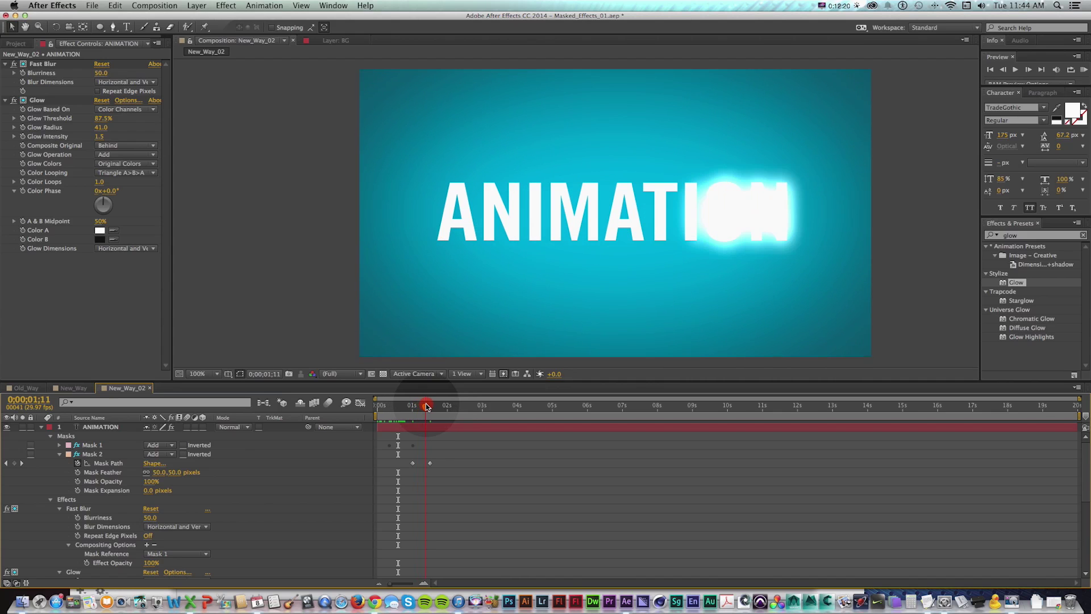
click(434, 444)
click(472, 427)
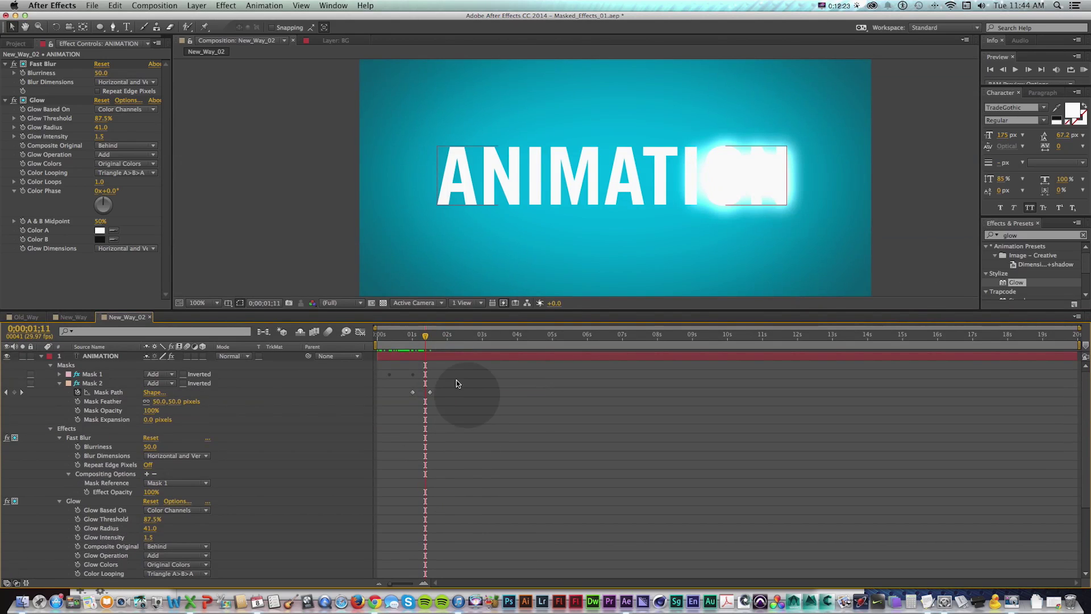
Show only the ANIMATION layer's keyframed properties and apply Easy Ease In to the last Opacity keyframe.
click(424, 357)
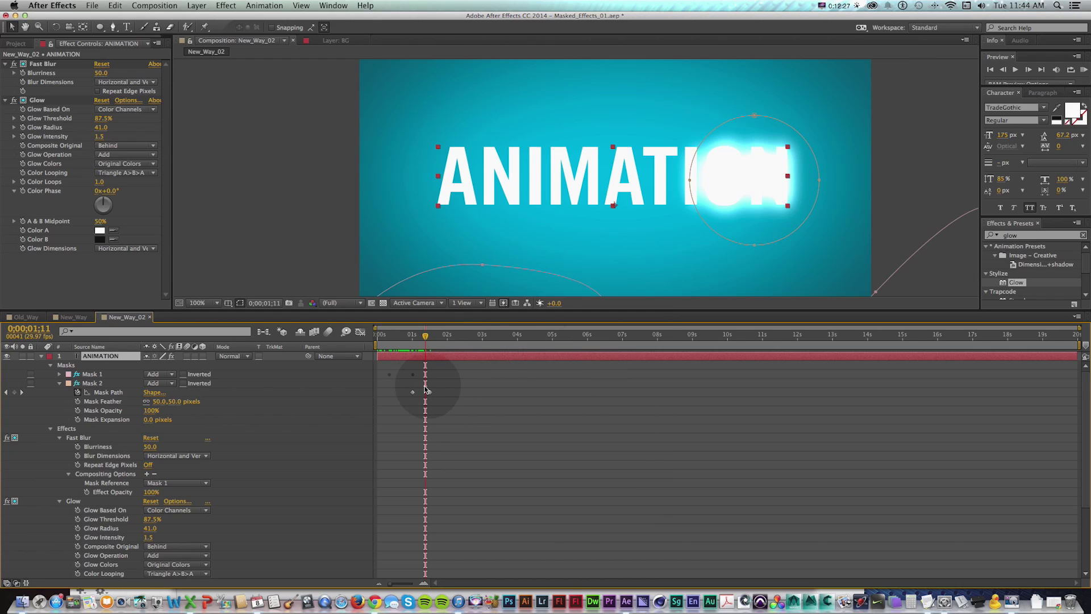
key(u)
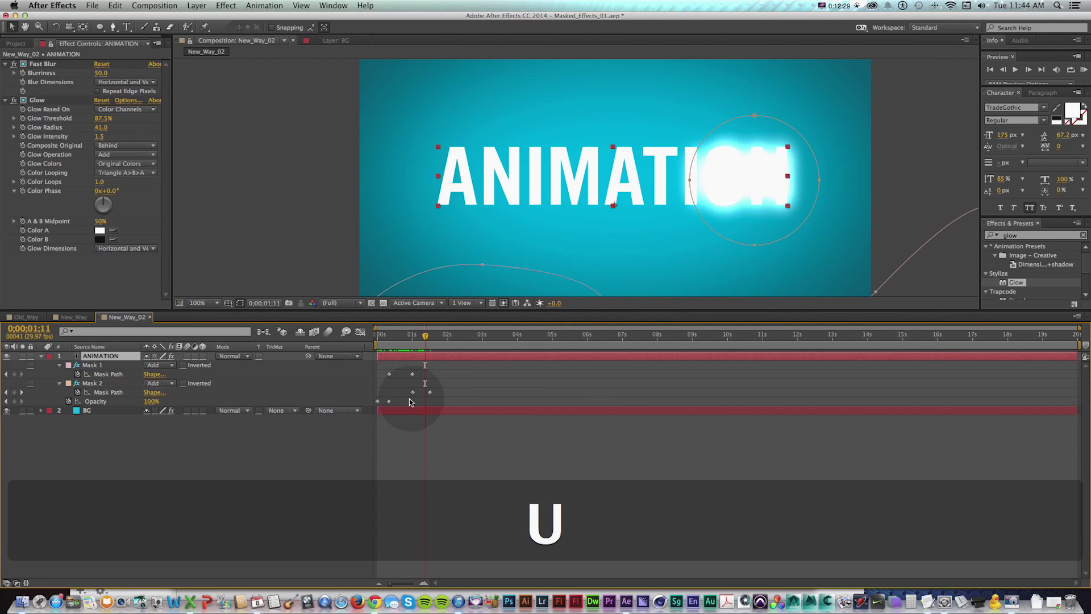
right_click(389, 403)
mouse_move(455, 523)
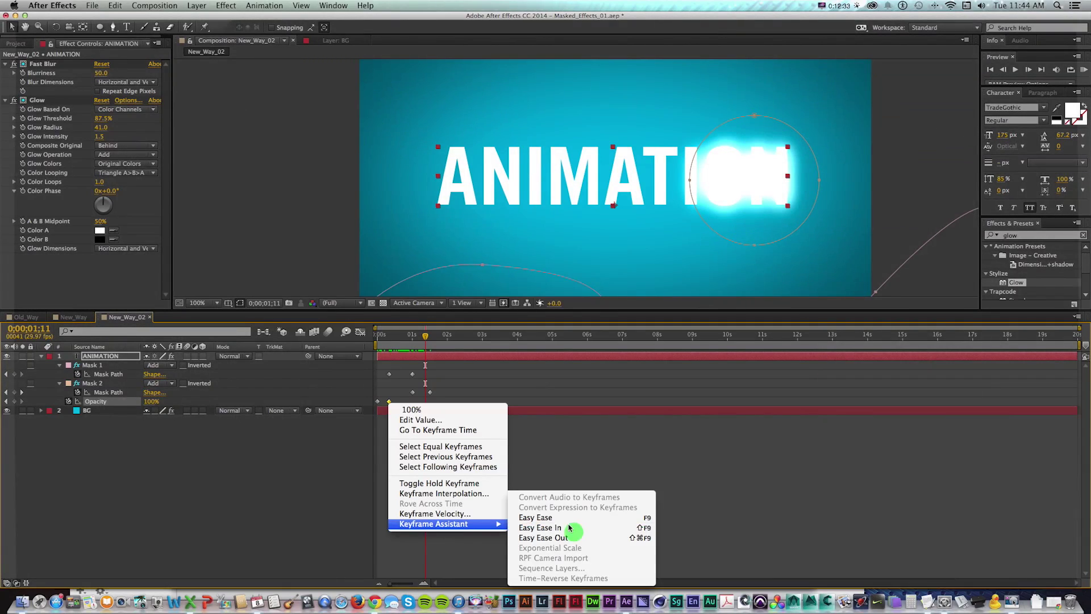
click(575, 529)
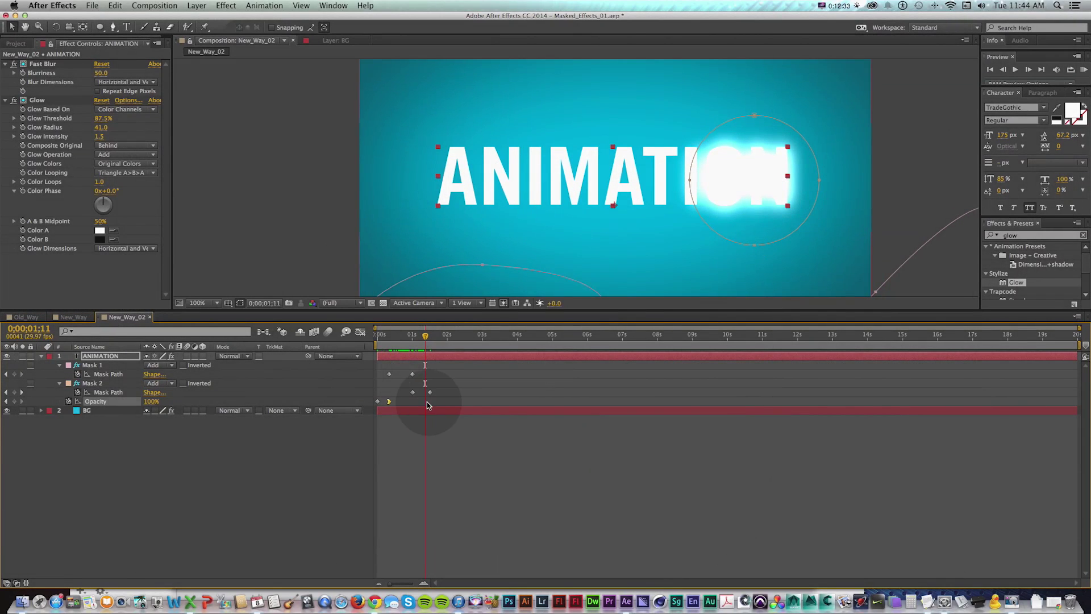
Shift both Mask 1 path keyframes earlier so that the first one sits at frame 6.
drag(419, 371, 385, 376)
key(equal)
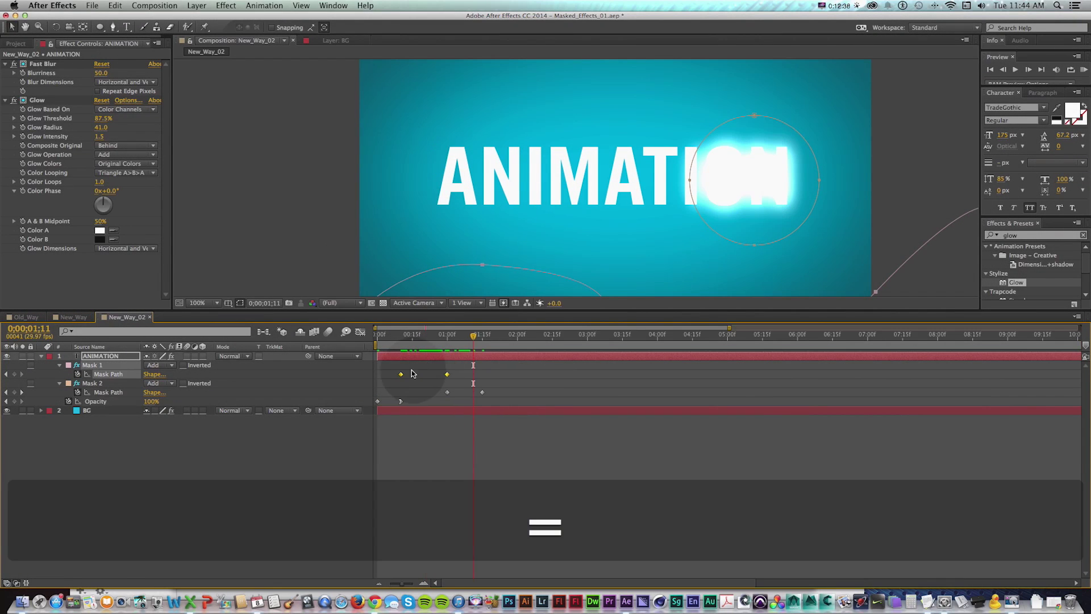
shift+click(400, 336)
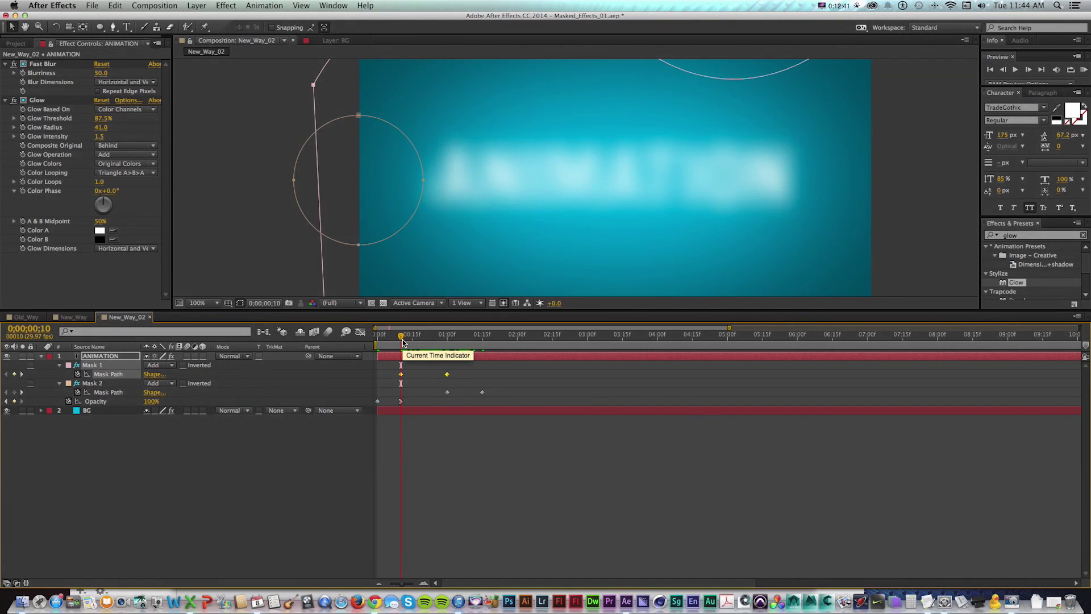
key(Page_Up)
key(Page_Up)
key(Page_Up)
click(407, 394)
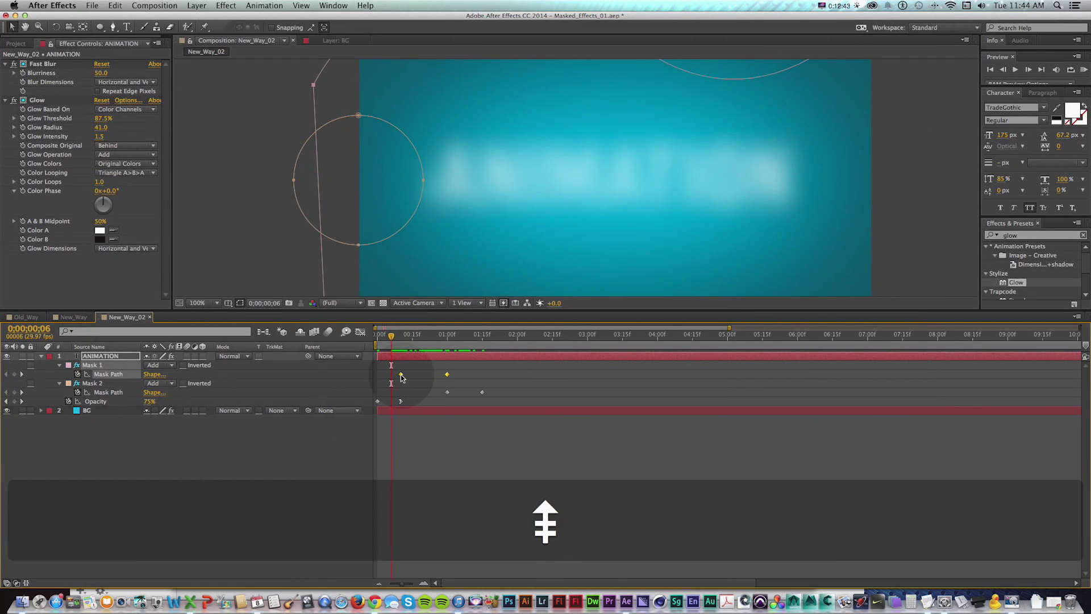
click(397, 379)
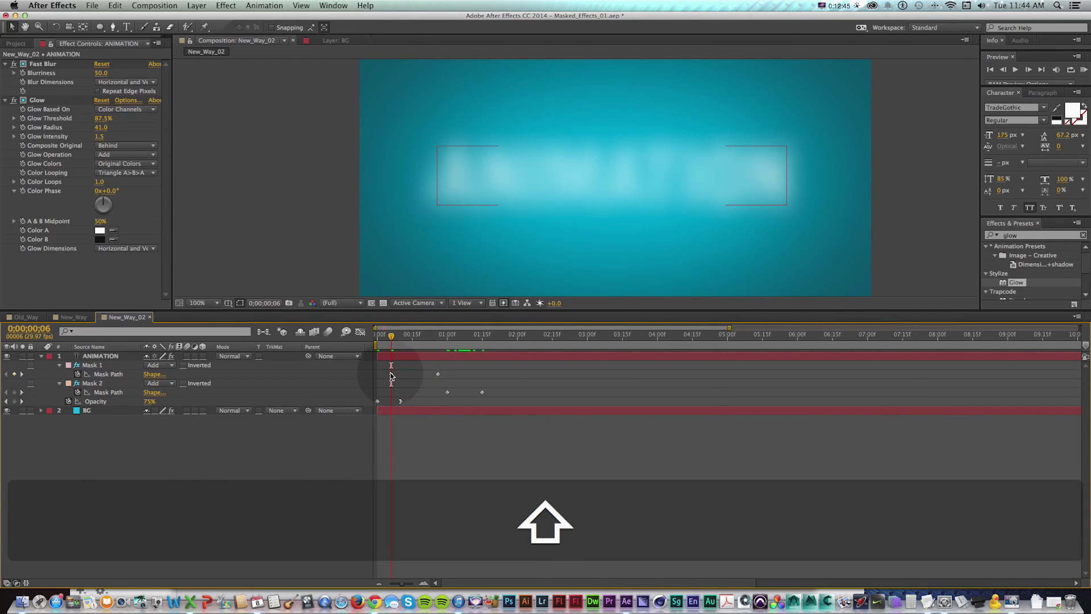
Apply Easy Ease Out to Mask 1's first path keyframe and Easy Ease In to its last one.
right_click(391, 374)
click(447, 495)
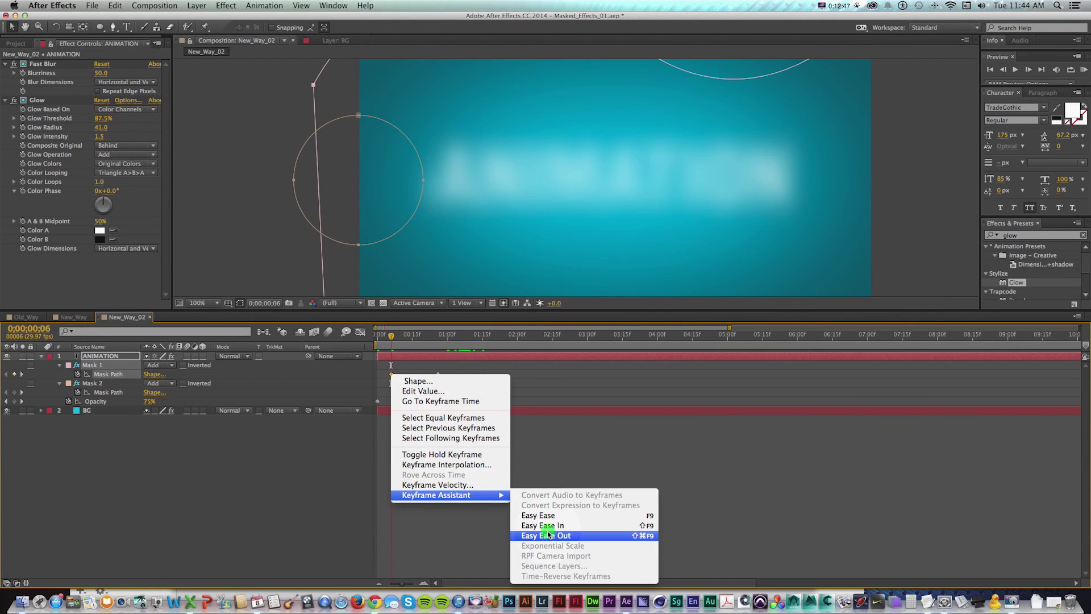
click(542, 534)
right_click(438, 374)
click(514, 497)
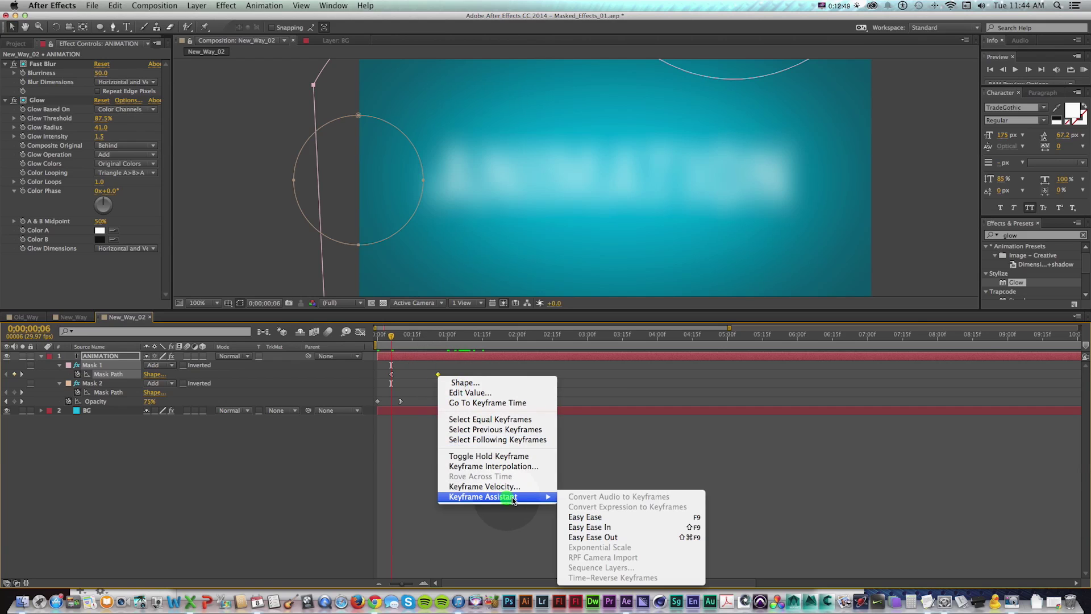
click(608, 528)
Shift both Mask 2 path keyframes earlier to start at Mask 1's last keyframe, and apply Easy Ease In to the last one.
drag(512, 389, 438, 395)
click(478, 427)
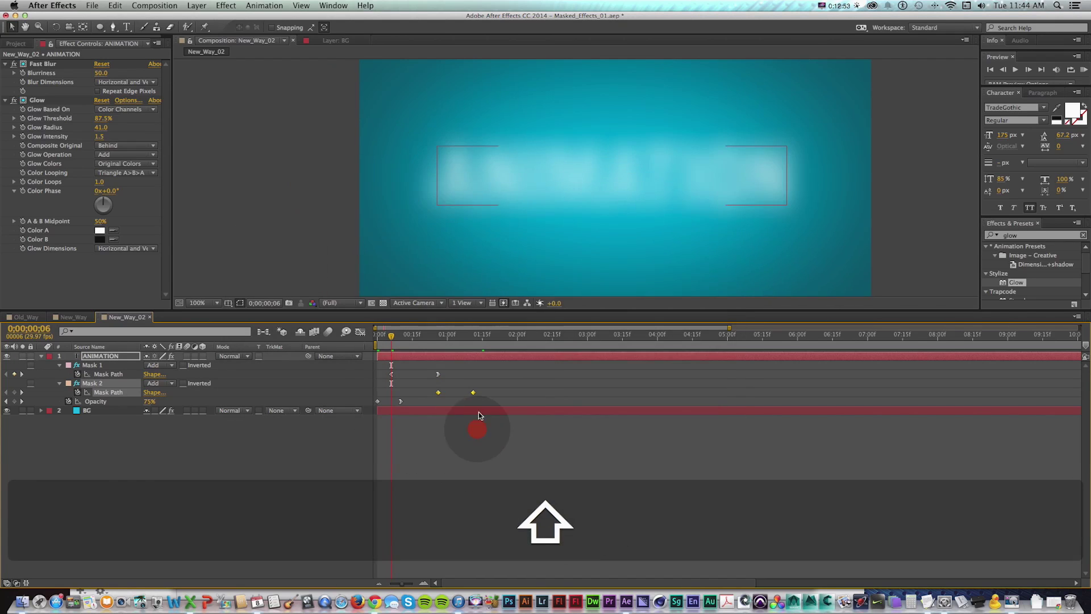
right_click(474, 394)
right_click(474, 393)
click(526, 517)
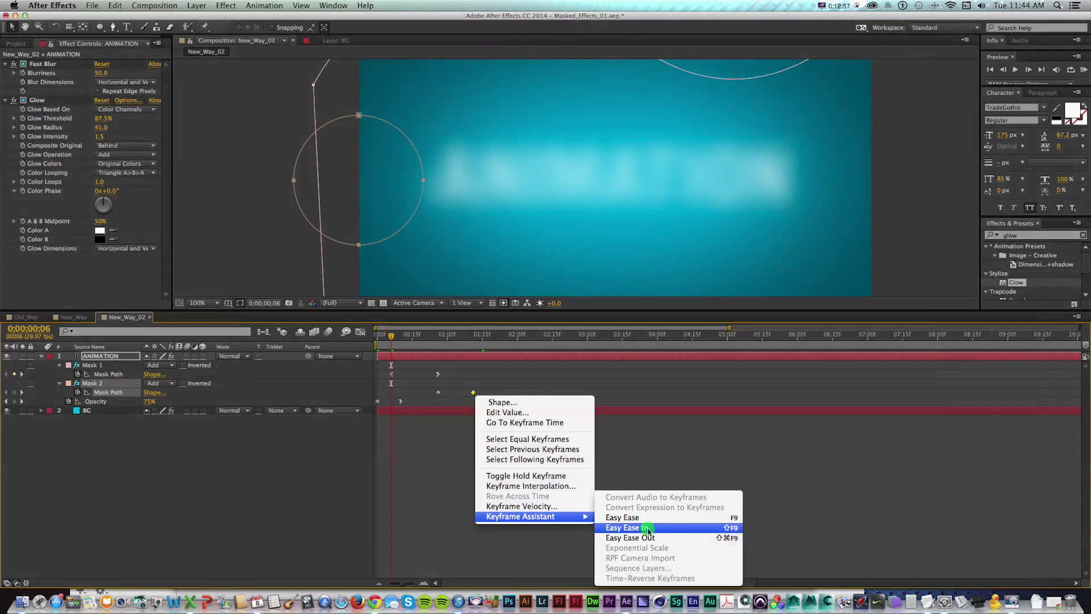
click(648, 529)
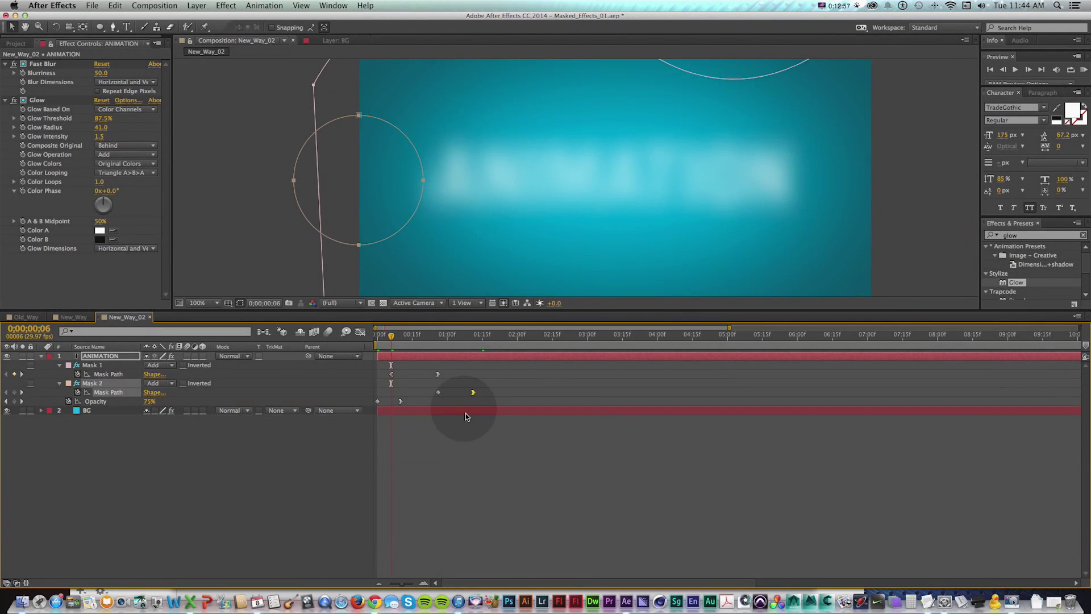
Apply Easy Ease Out to Mask 2's first path keyframe and preview the eased animation.
right_click(440, 394)
mouse_move(540, 516)
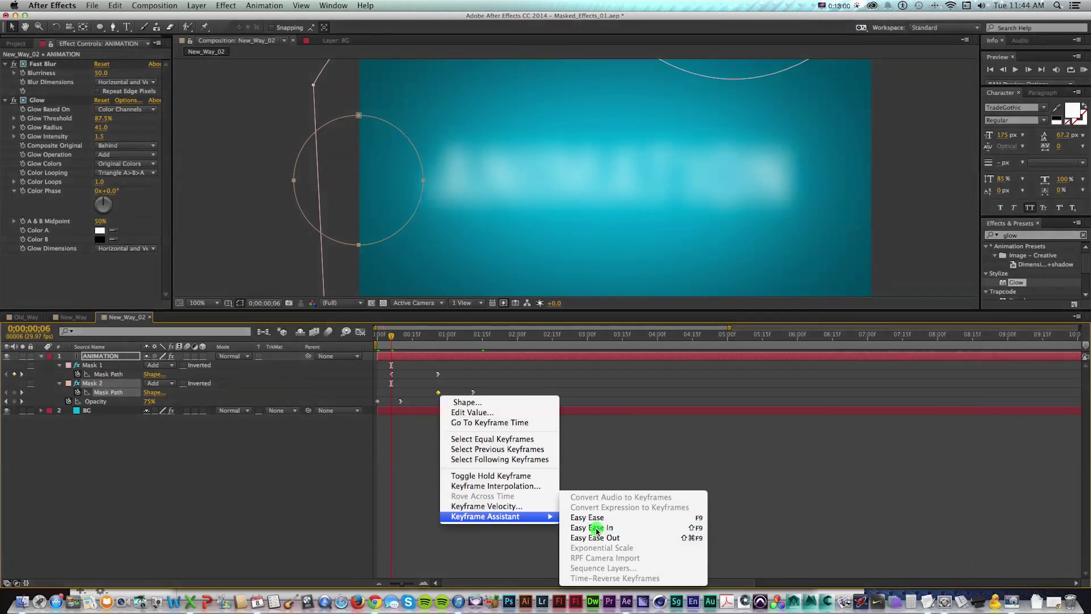
click(596, 528)
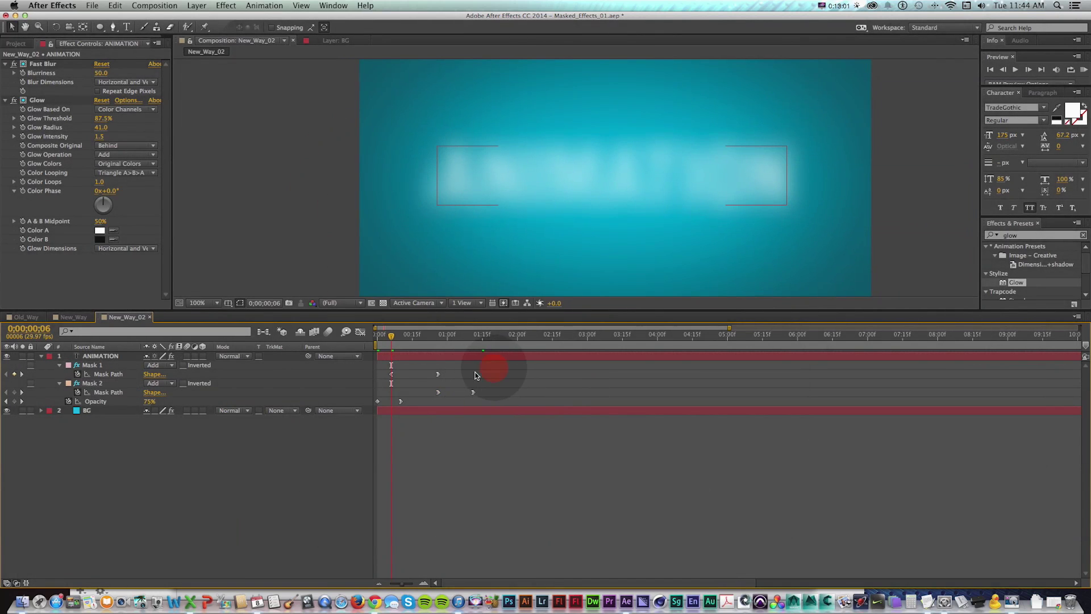
key(super+z)
key(KP_0)
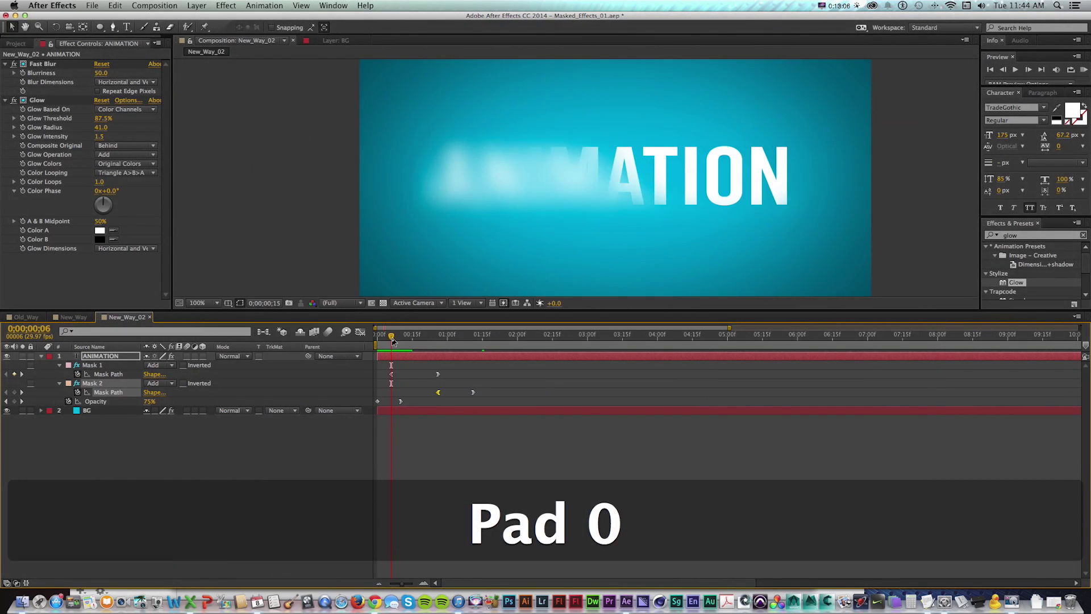
key(space)
Increase the influence of Mask 1's path keyframes in the Graph Editor to give the speed curve a sharper peak.
drag(496, 370, 376, 390)
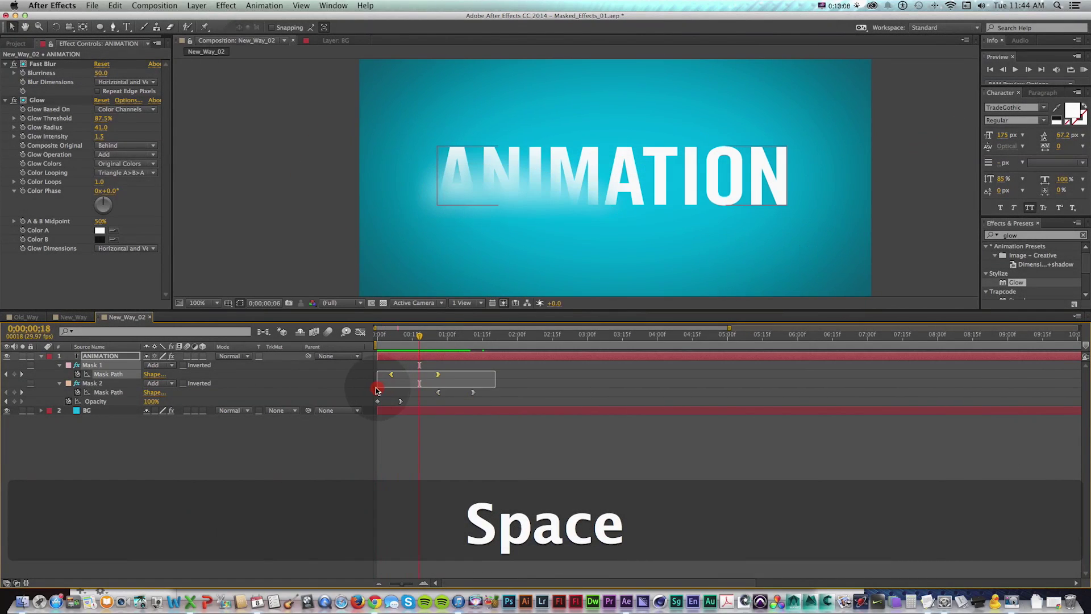
drag(453, 370, 382, 386)
click(359, 332)
drag(487, 540, 401, 550)
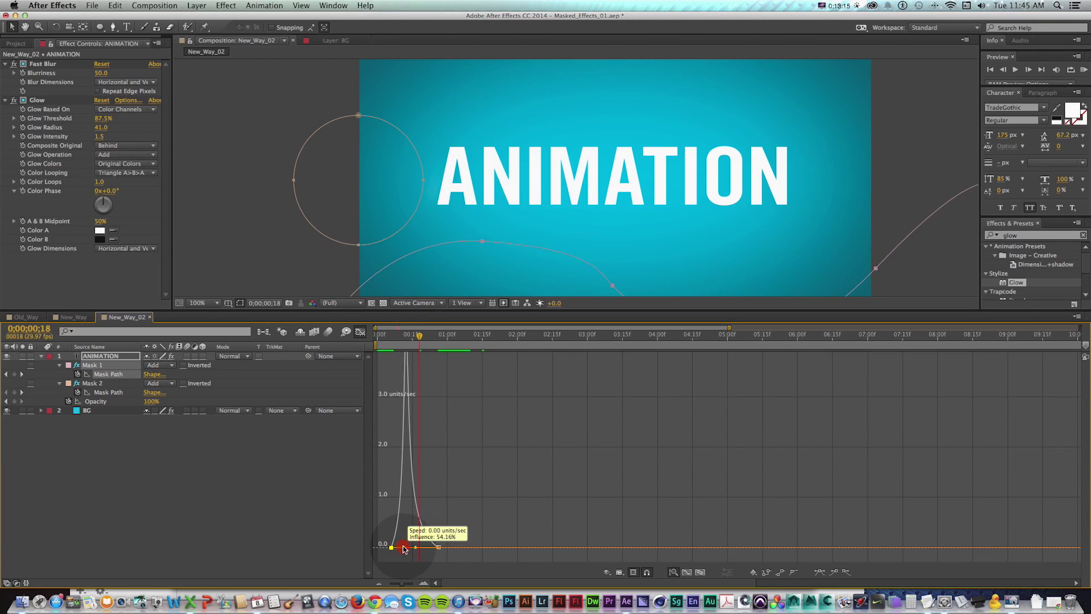
click(361, 331)
Lengthen the influence handles of Mask 2's path keyframes in the Graph Editor for a narrower speed peak.
drag(488, 402, 418, 395)
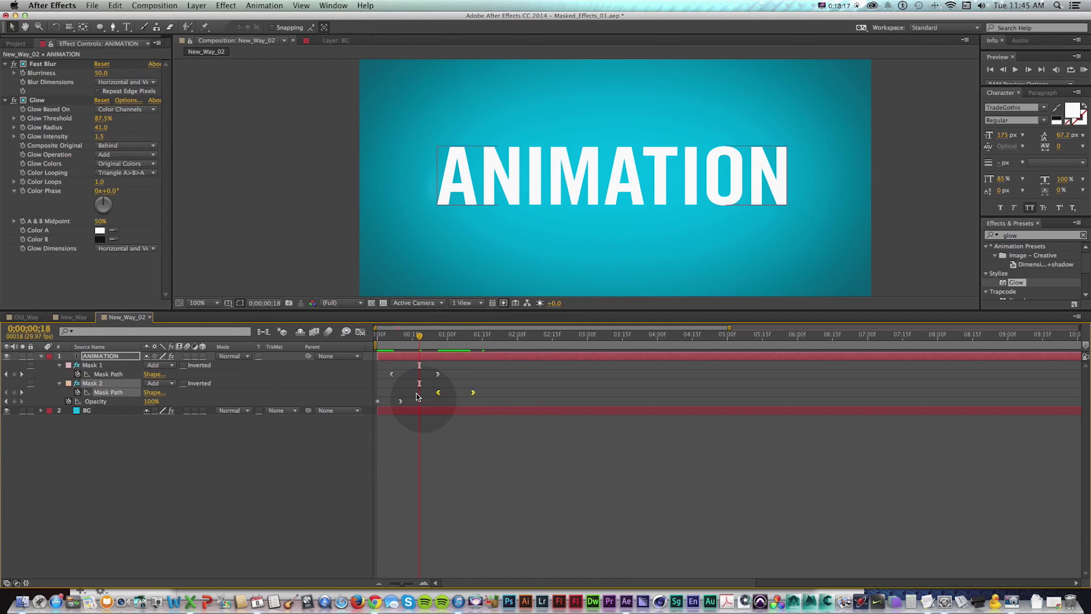
click(360, 331)
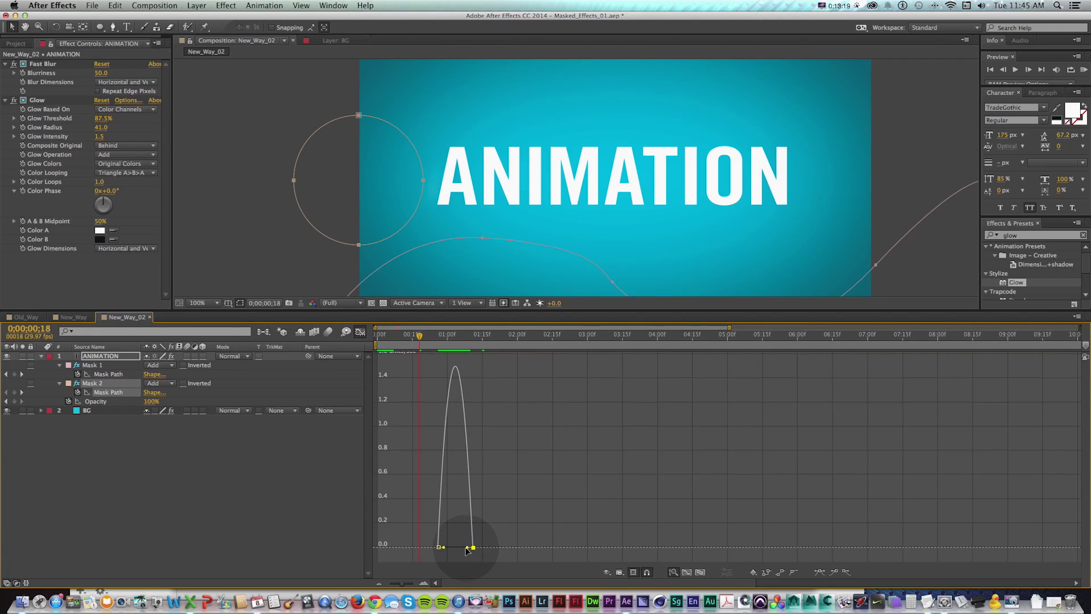
drag(459, 550, 459, 549)
click(361, 331)
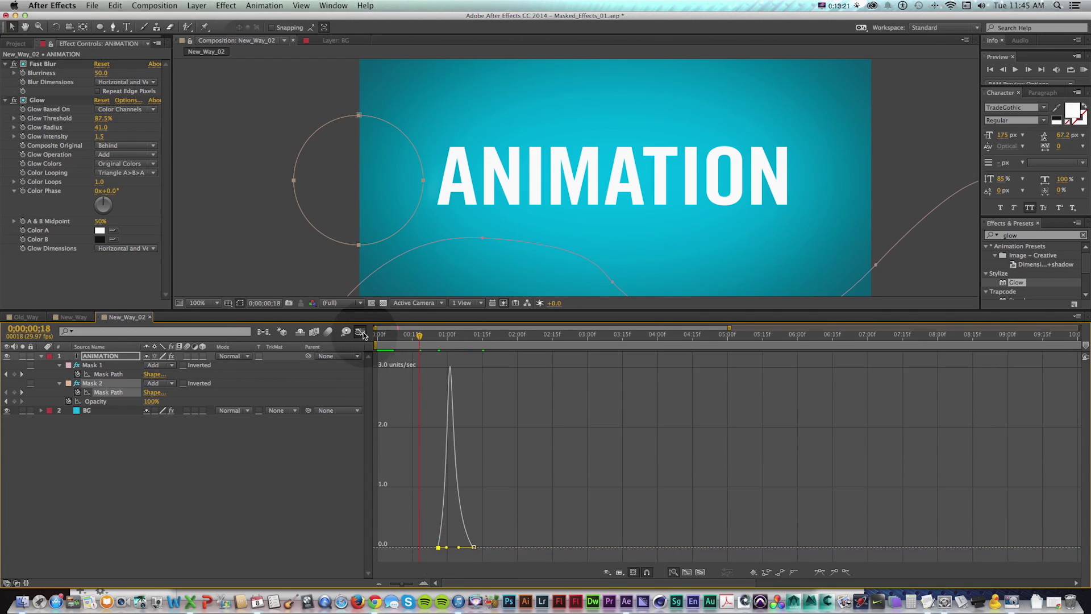
Preview the eased animation several times and scrub around the moment where the blur reveal hands over to the glow sweep.
click(557, 500)
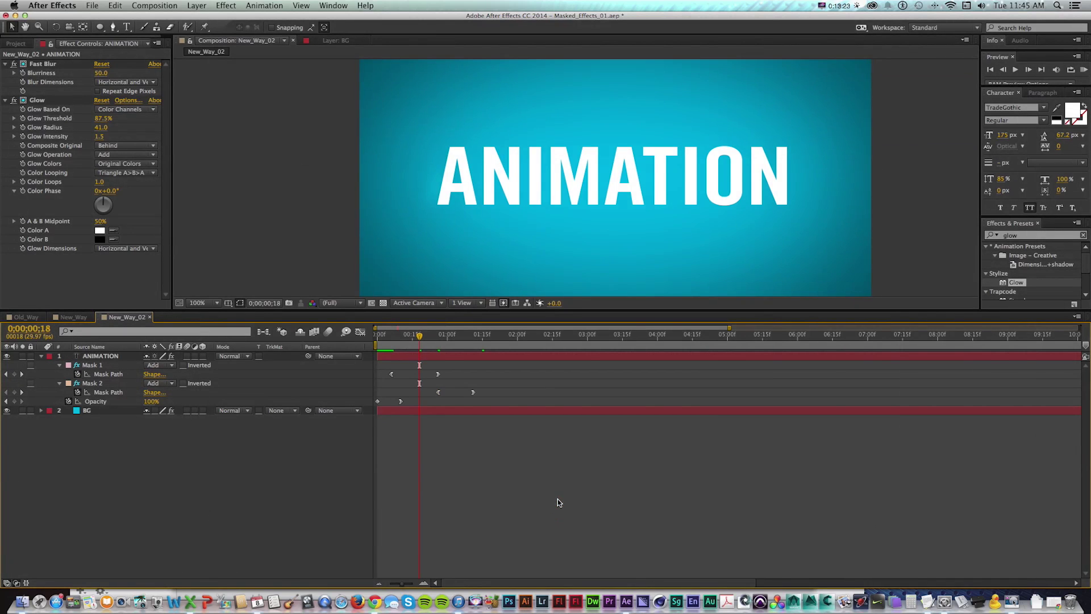
key(KP_0)
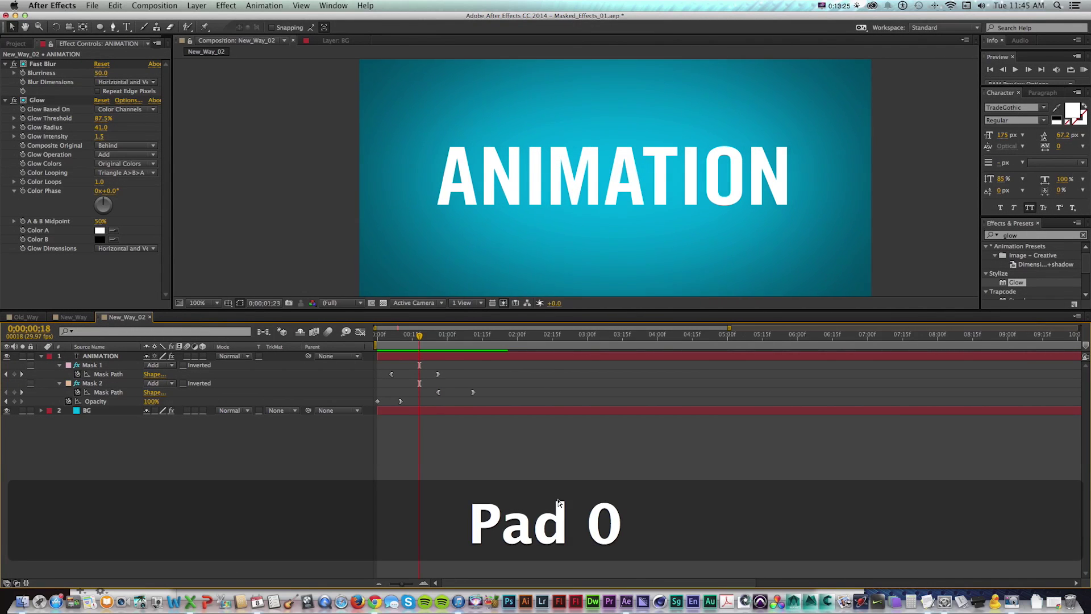
key(KP_0)
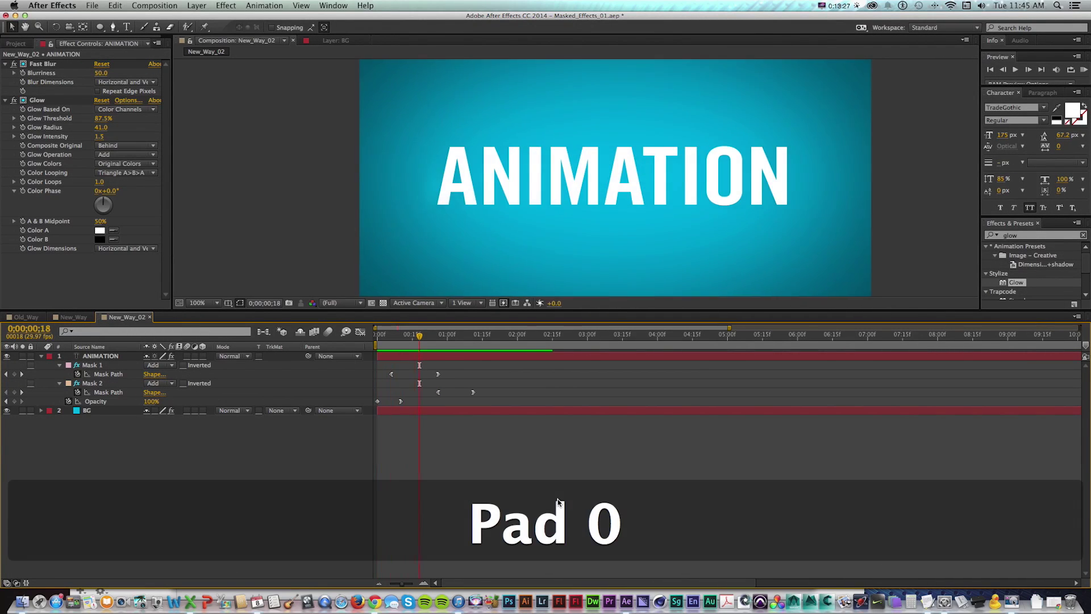
key(space)
click(427, 336)
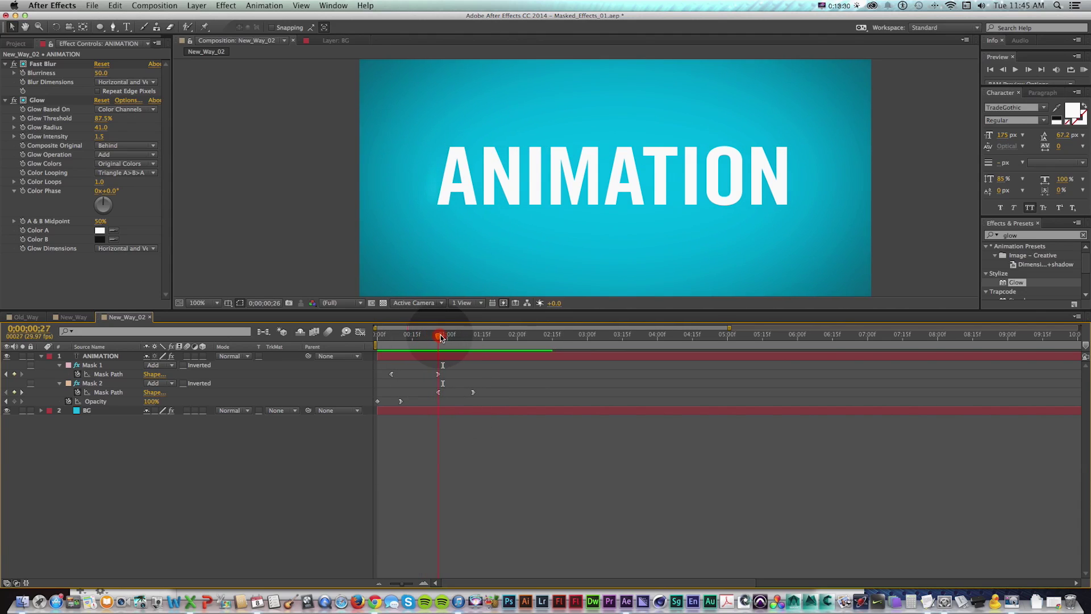
mouse_move(440, 335)
mouse_down()
mouse_move(452, 336)
mouse_move(423, 336)
mouse_up()
key(KP_0)
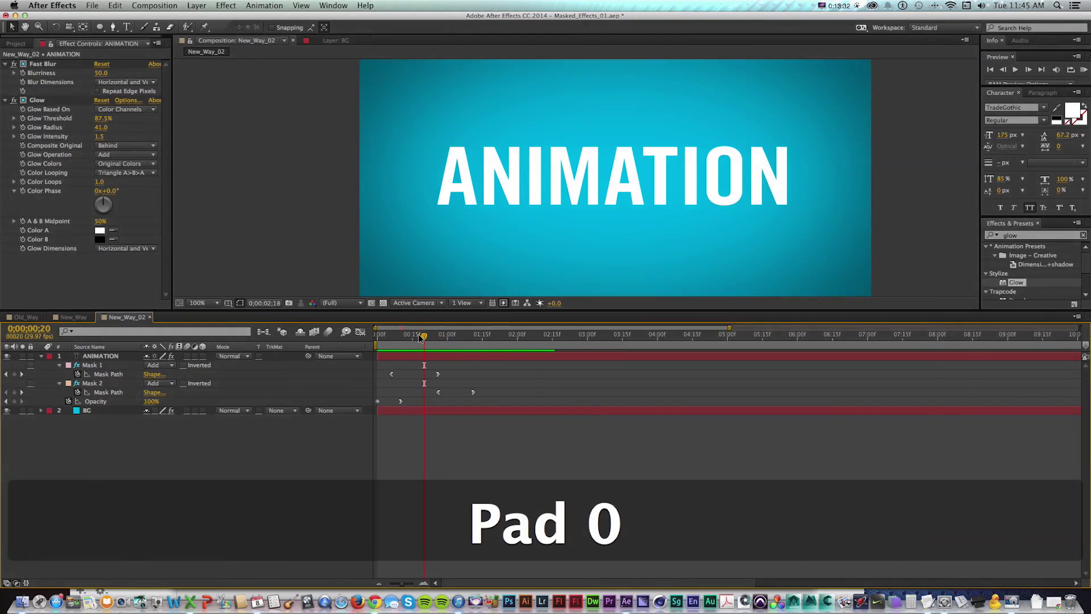
key(space)
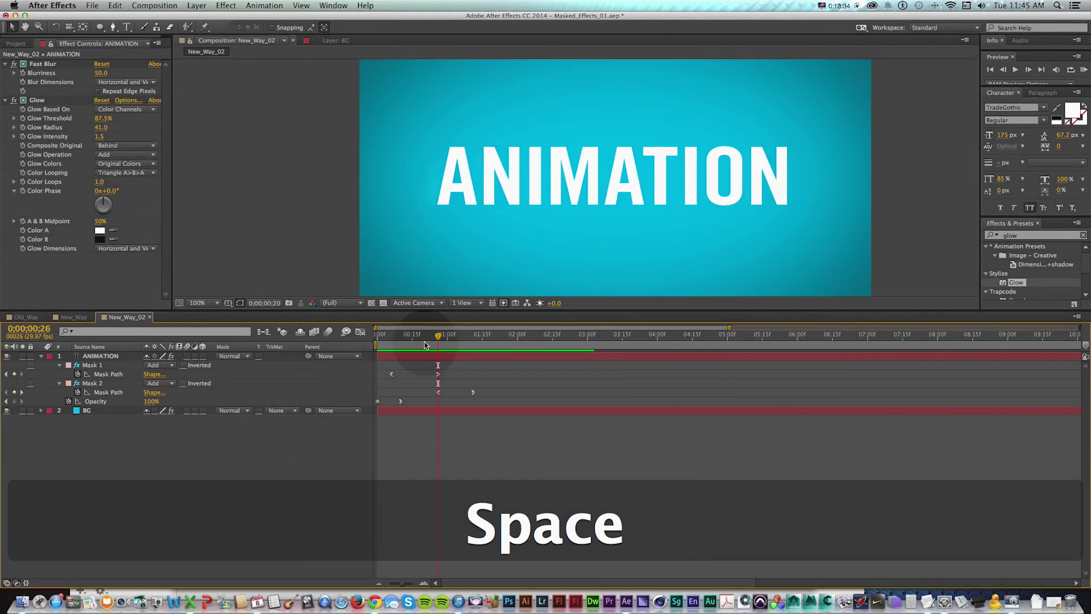
Shorten the incoming influence of Mask 1's last path keyframe in the Graph Editor for a gentler speed peak, and preview the result.
shift+click(396, 339)
drag(456, 364, 394, 379)
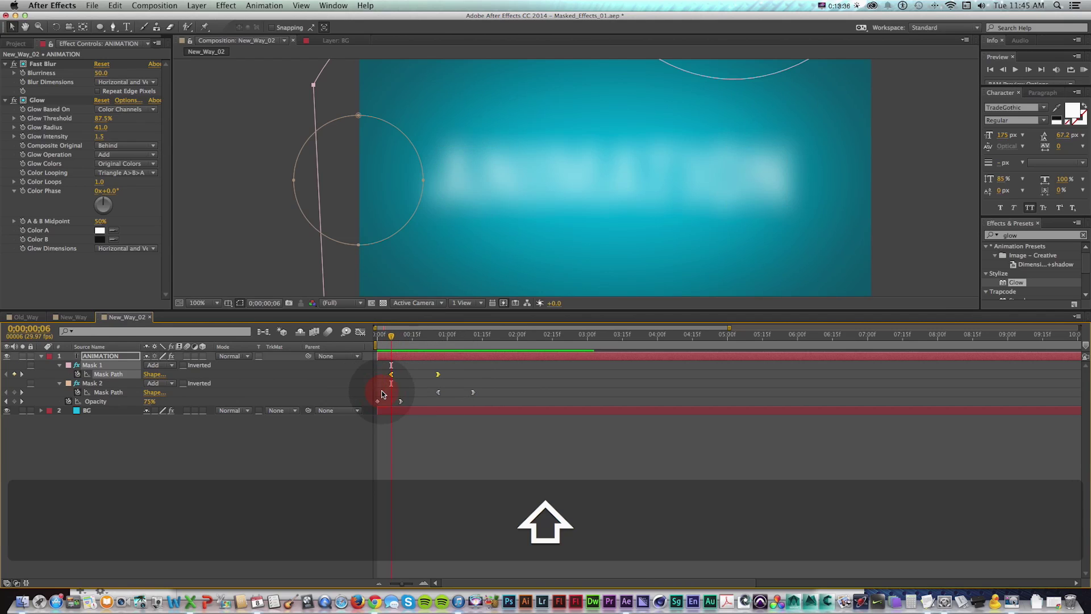
click(361, 332)
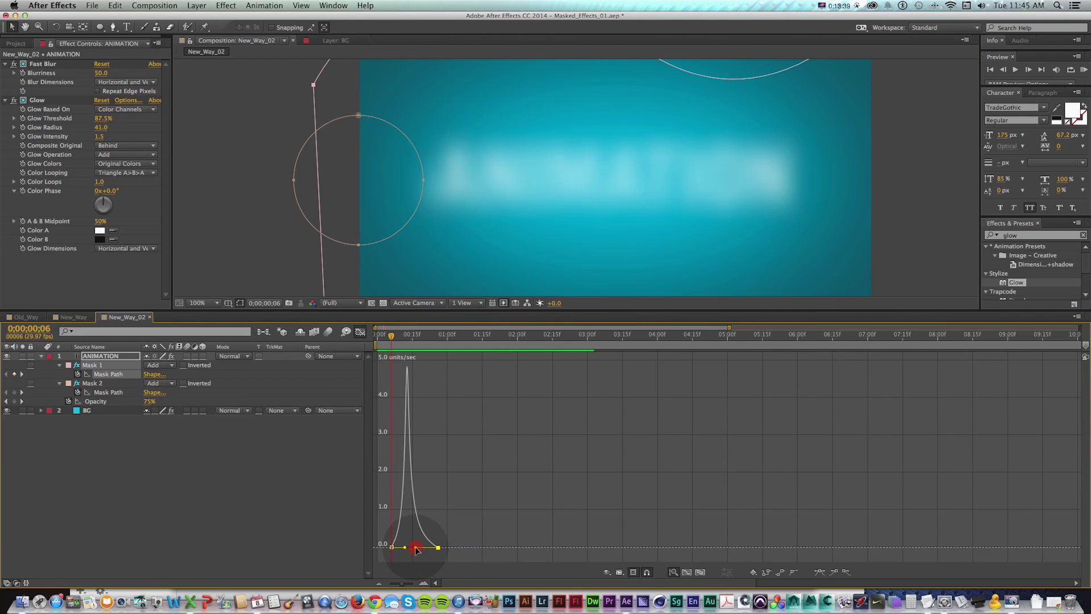
drag(426, 551, 425, 549)
click(392, 548)
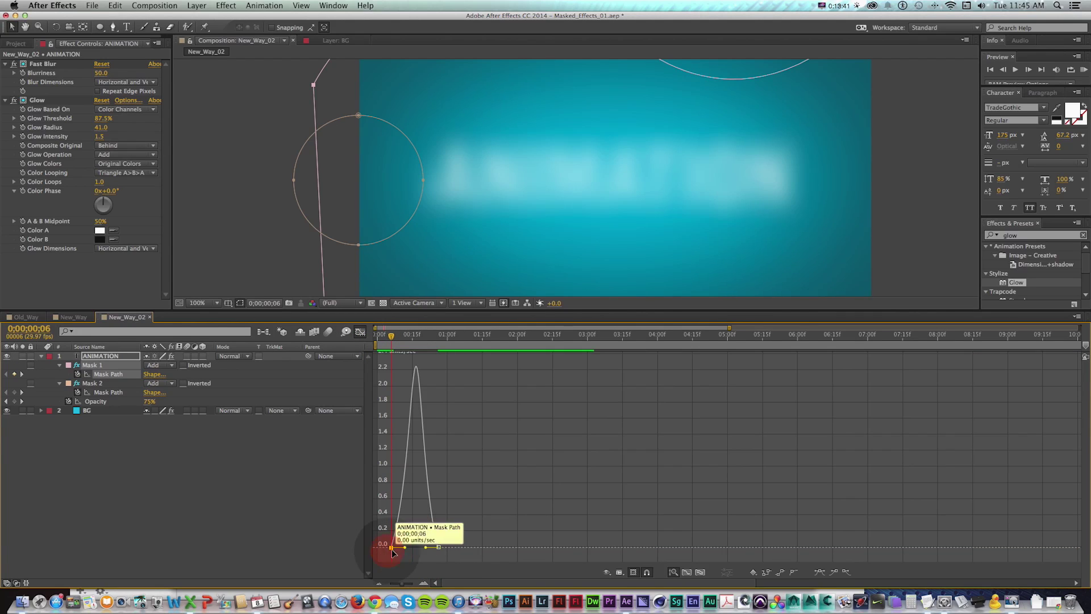
key(shift+F3)
key(KP_0)
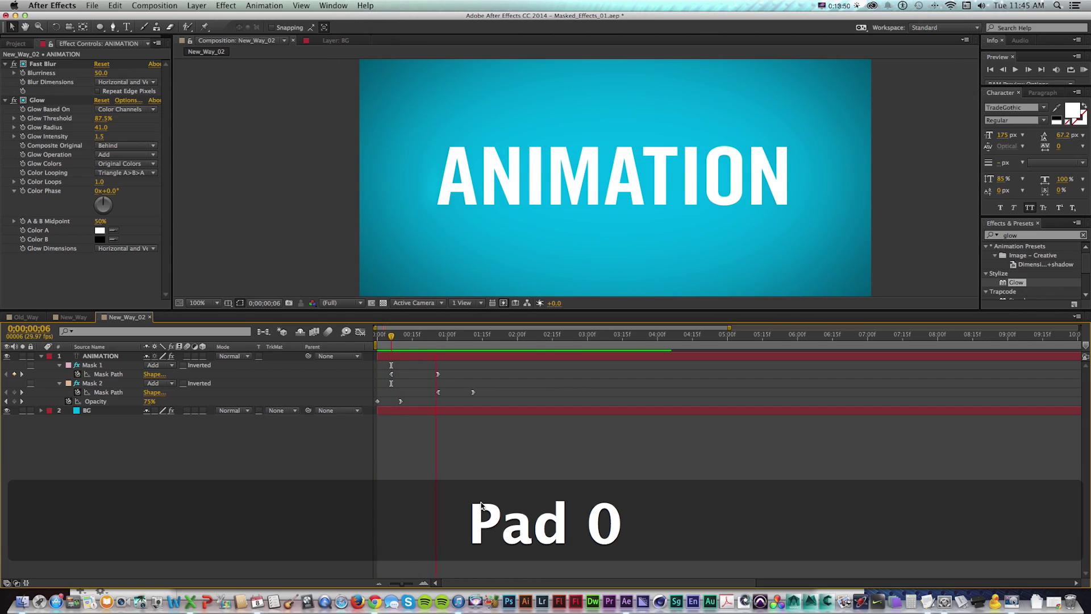
key(space)
Move Mask 2's last path keyframe later to 0;00;01;26 to slow down the glow sweep.
click(458, 294)
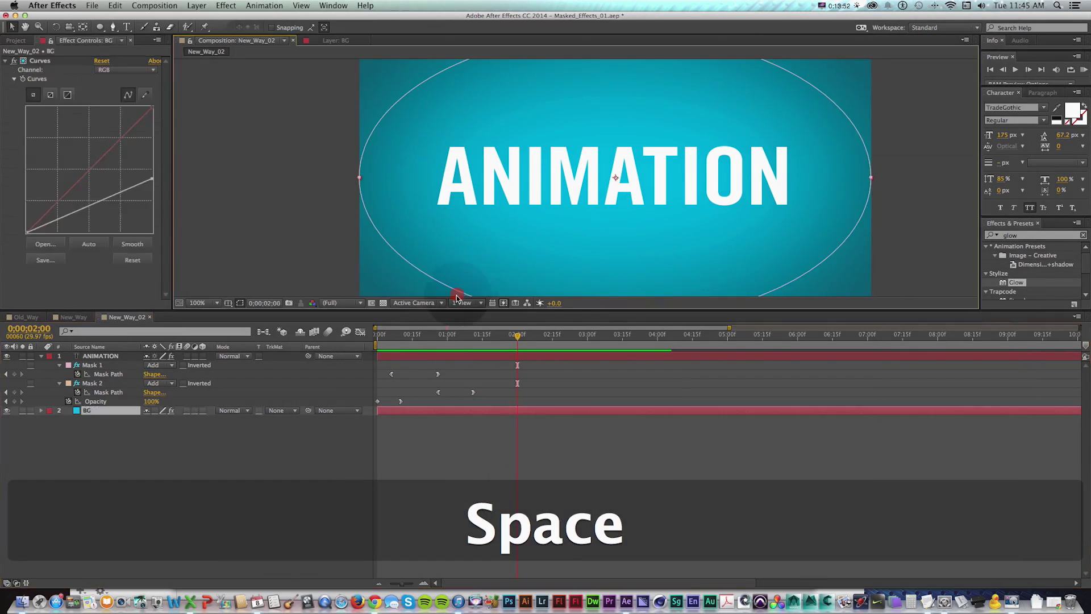
click(439, 337)
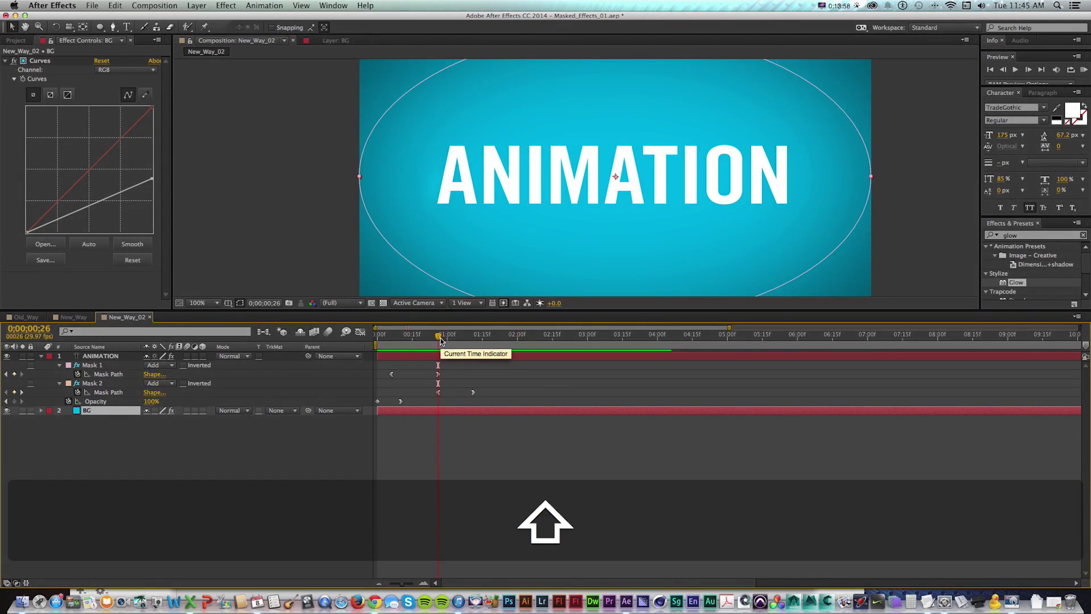
key(shift+Page_Down)
key(shift+Page_Down)
click(460, 382)
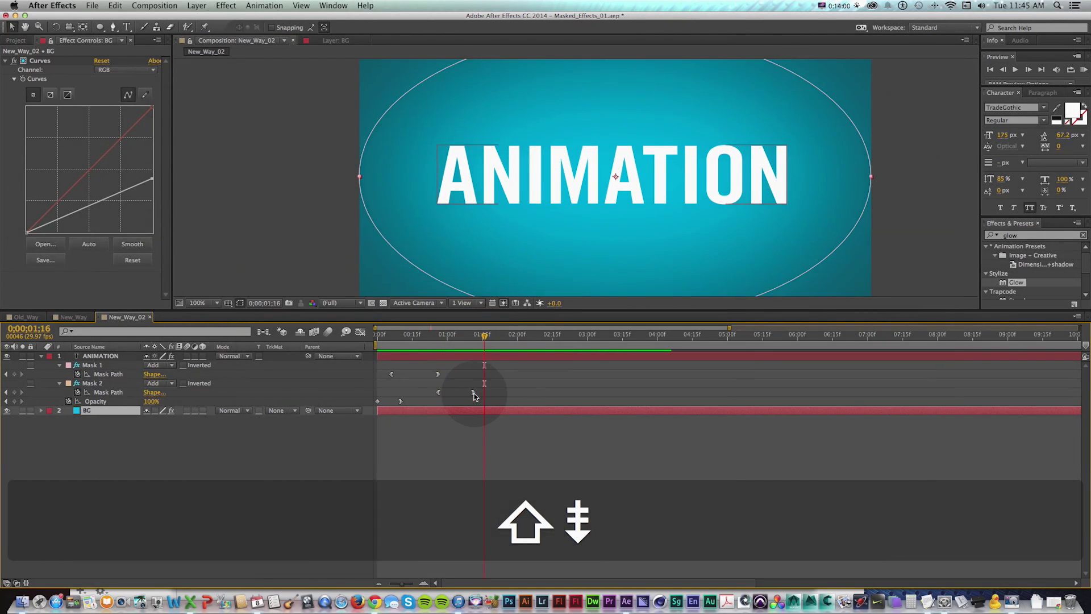
drag(474, 396, 482, 397)
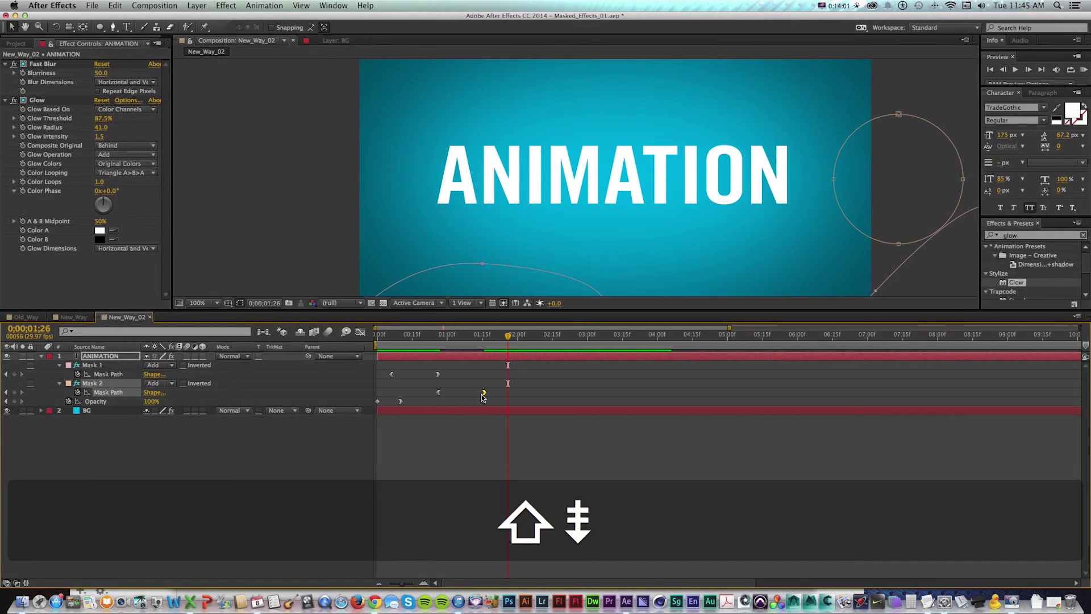
click(497, 395)
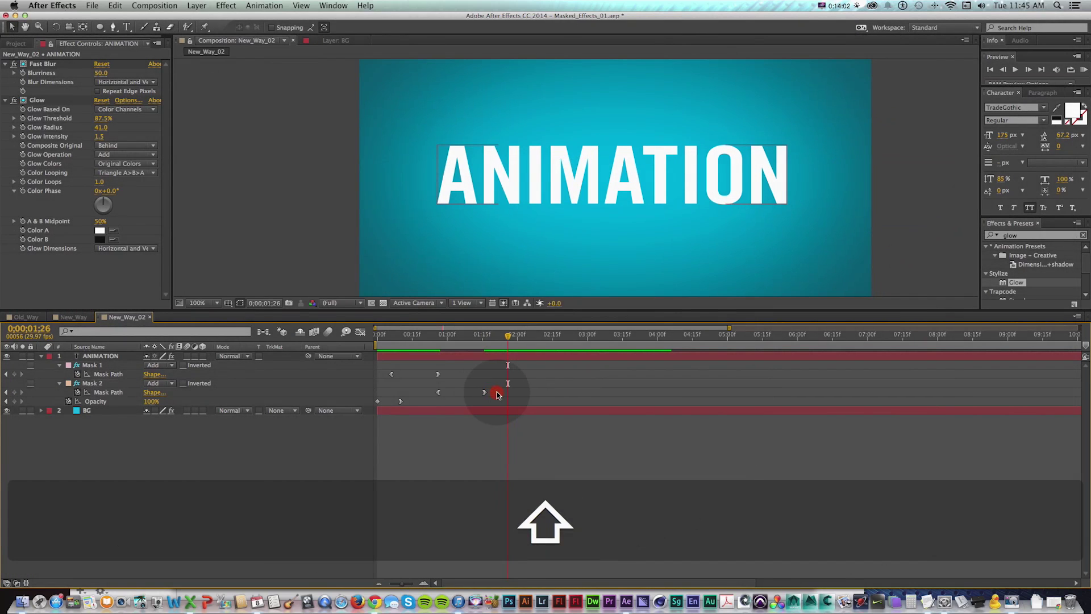
click(485, 393)
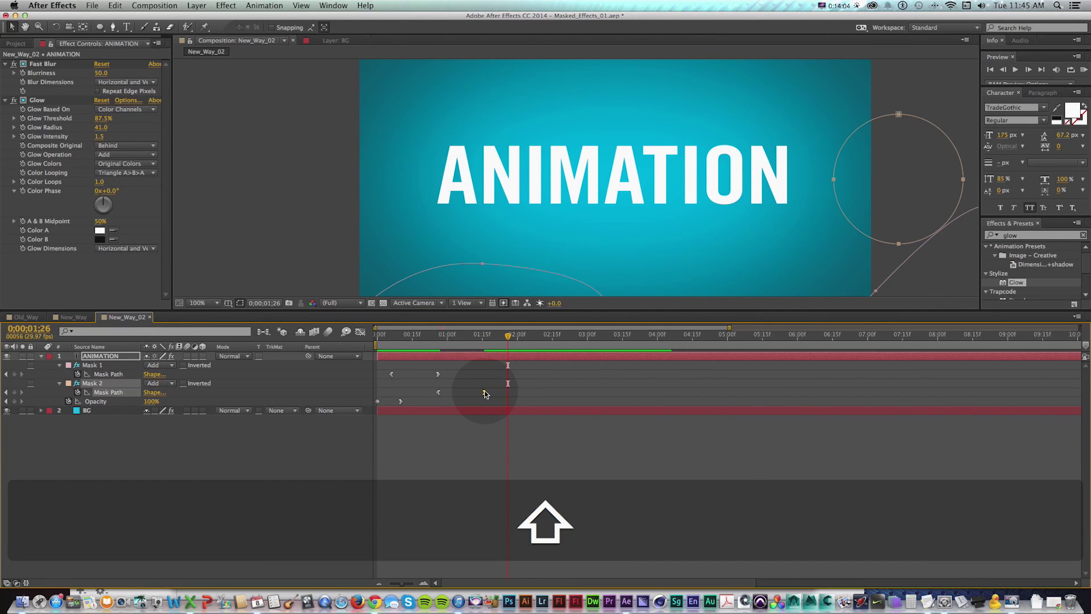
Move Mask 1's last path keyframe ten frames later to 0;00;01;06 so the blur reveal overlaps the glow sweep.
shift+click(441, 342)
key(shift+Page_Down)
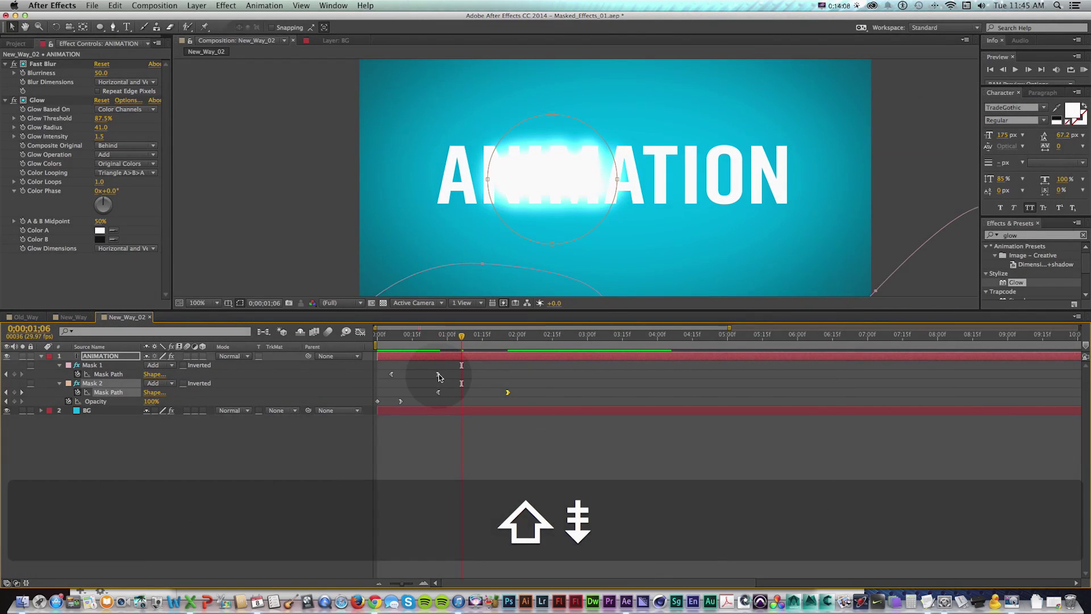
drag(439, 375, 462, 374)
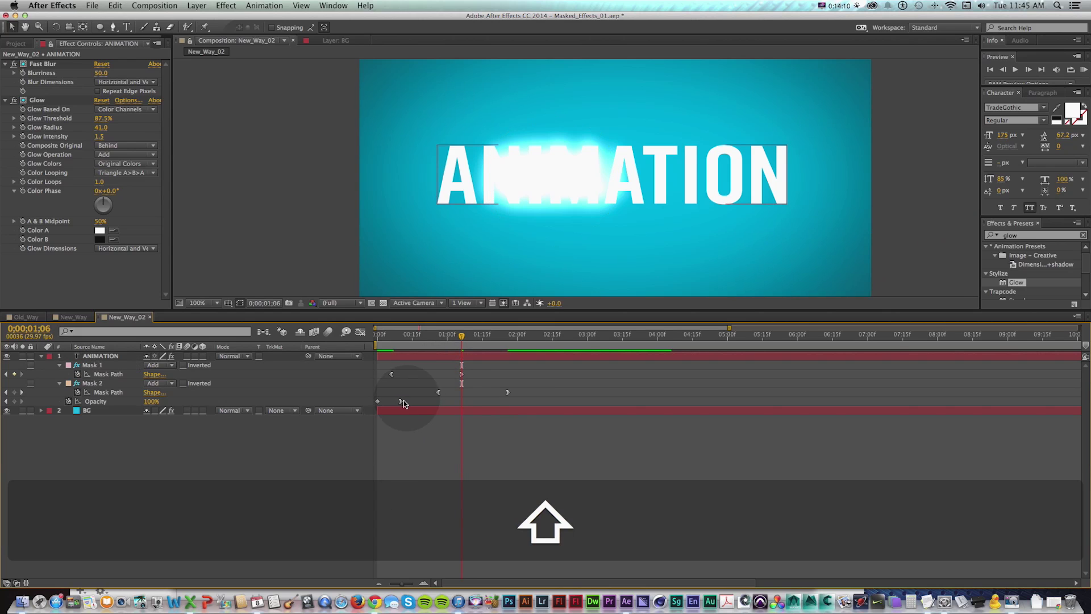
click(449, 353)
Preview the retimed animation, scrub through it to 0;00;01;26 and save the project.
key(KP_0)
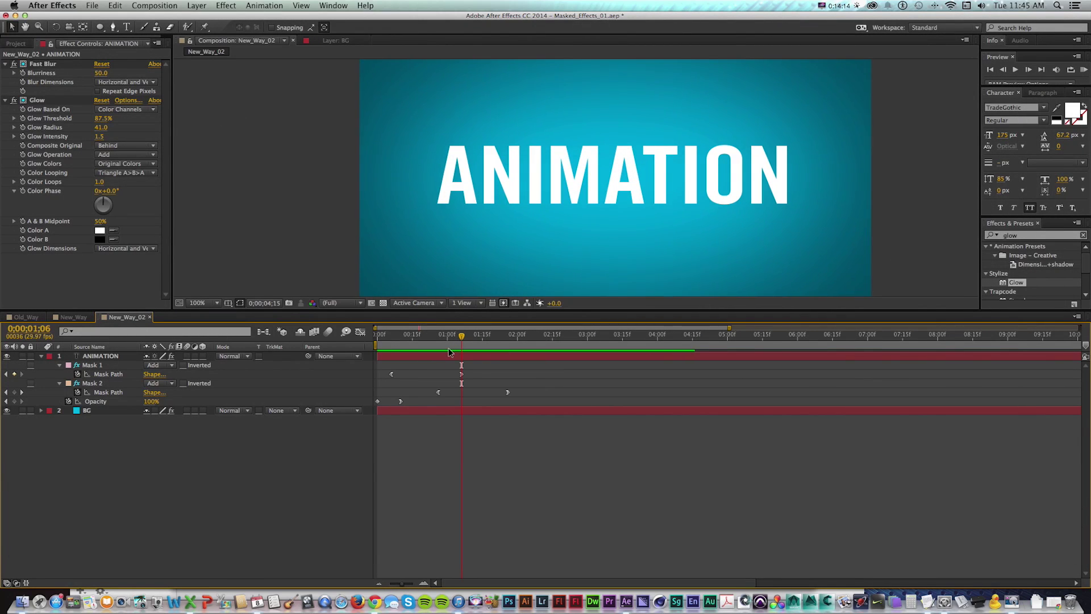
key(KP_0)
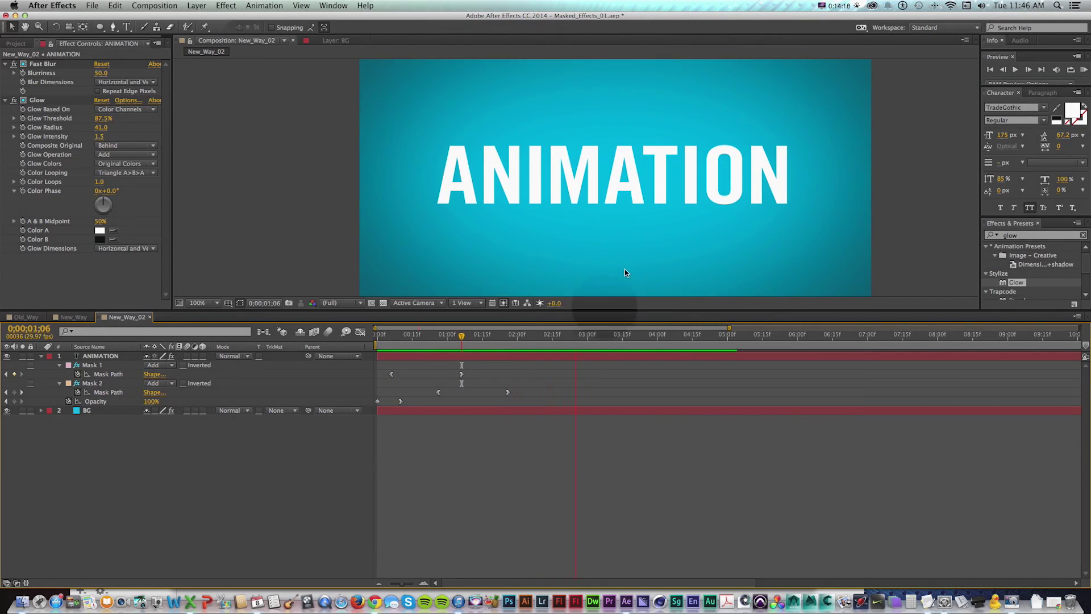
key(space)
click(736, 426)
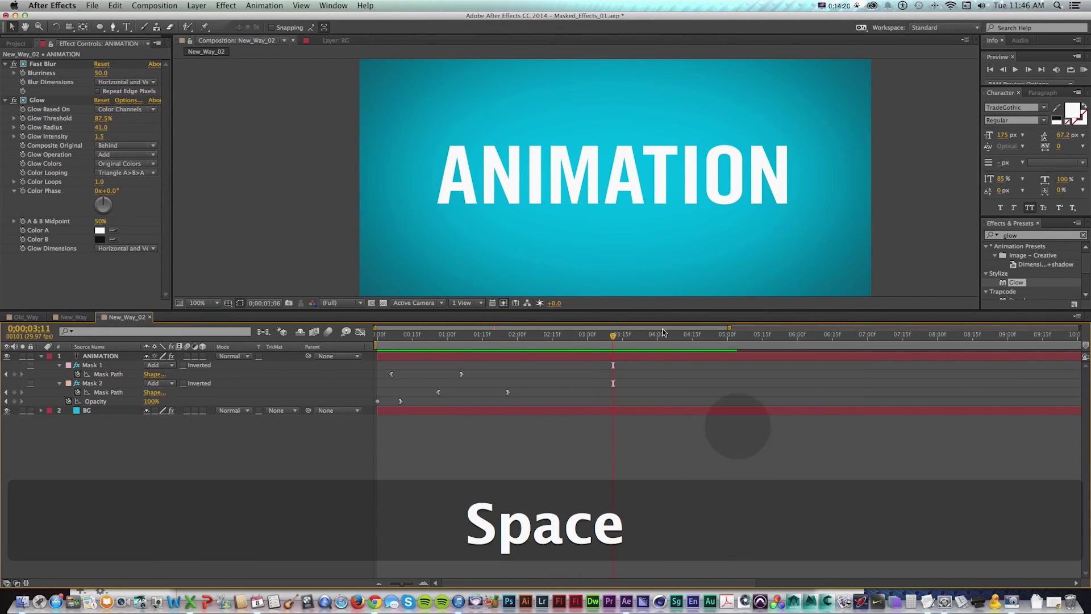
drag(397, 340, 510, 345)
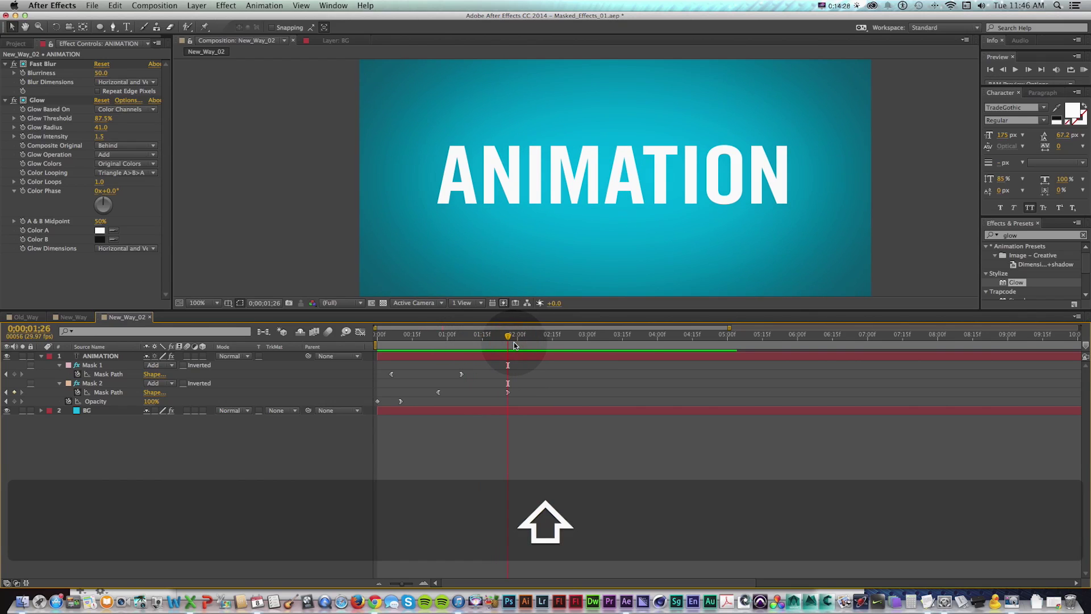
key(super+s)
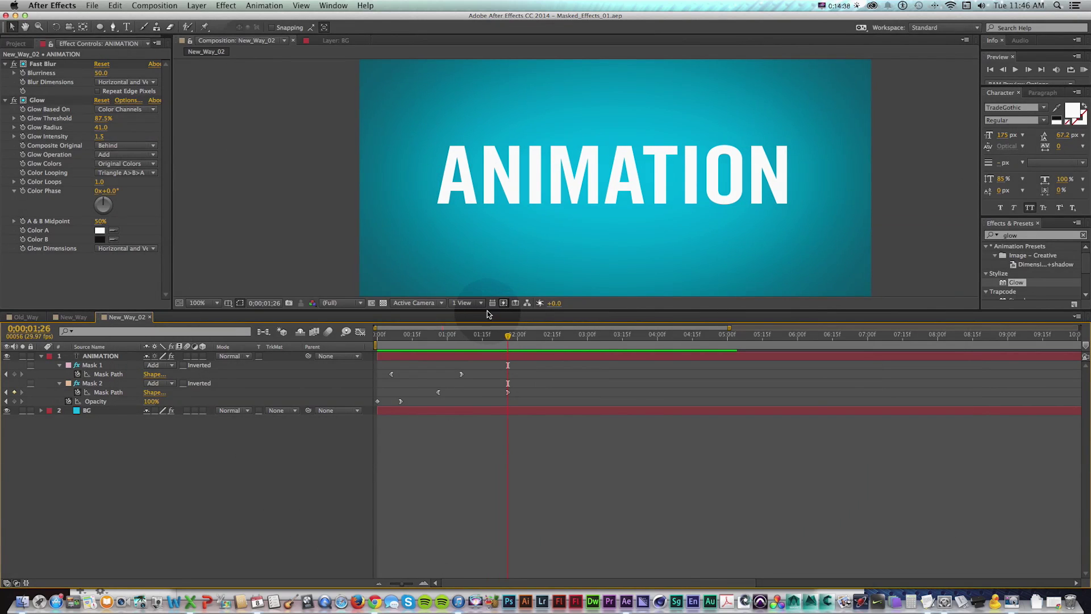
Enlarge the composition viewer by lowering its border with the timeline until the whole frame fits.
drag(487, 311, 484, 375)
click(485, 413)
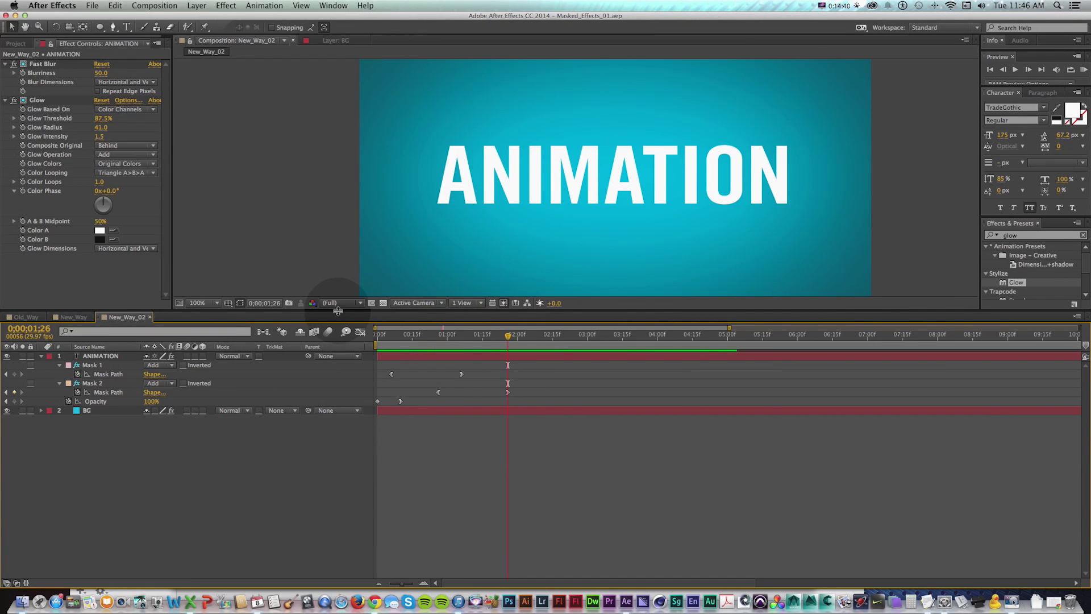
drag(338, 310, 339, 406)
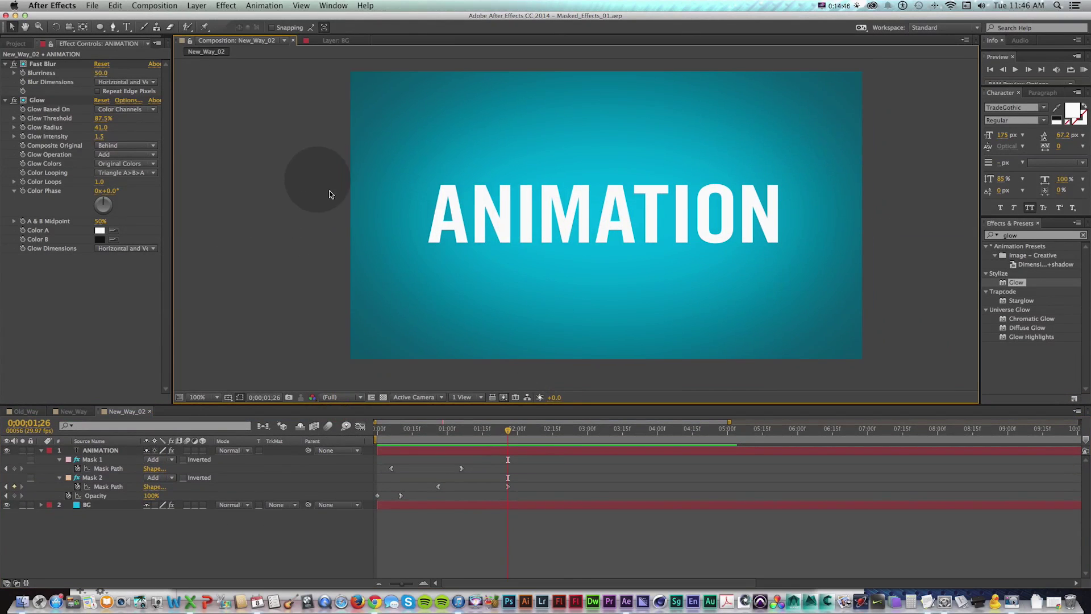
click(329, 338)
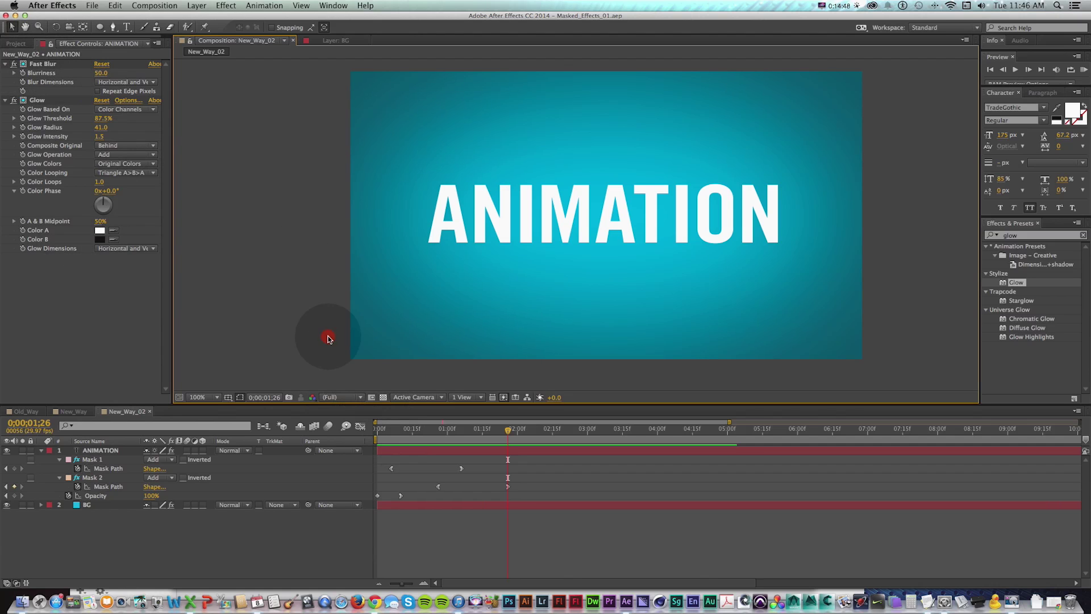
Add a new adjustment layer above the ANIMATION layer and apply the Hue/Saturation effect to it.
click(189, 5)
mouse_move(199, 21)
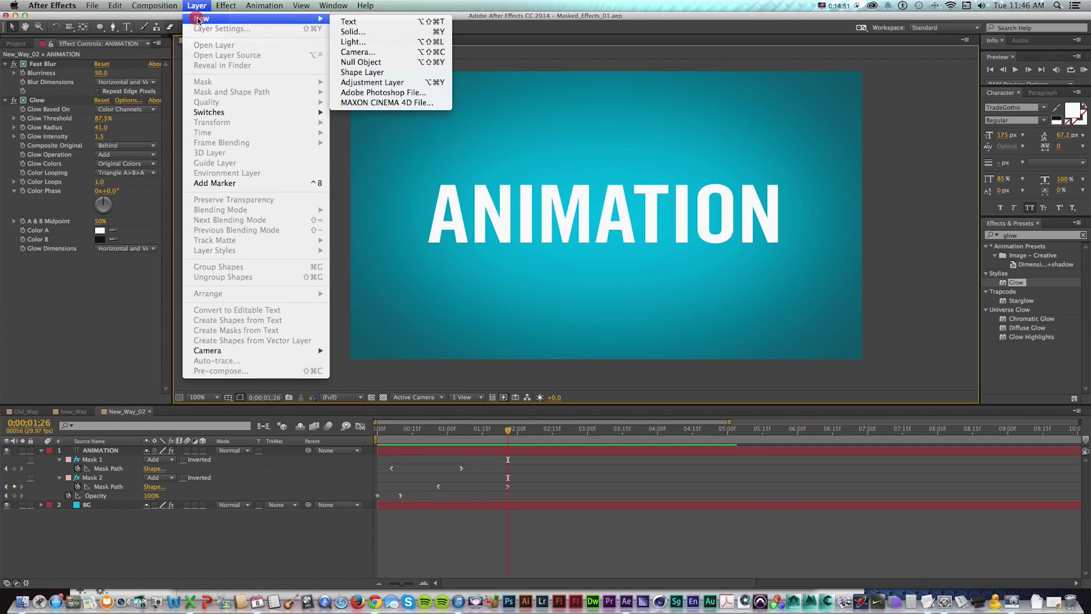
click(374, 83)
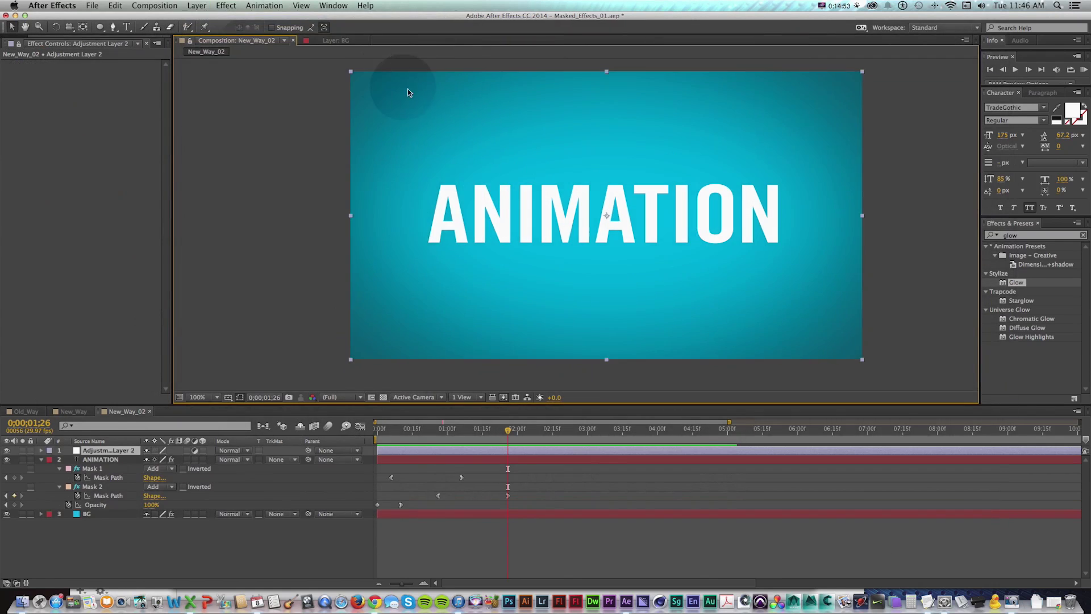
click(1017, 234)
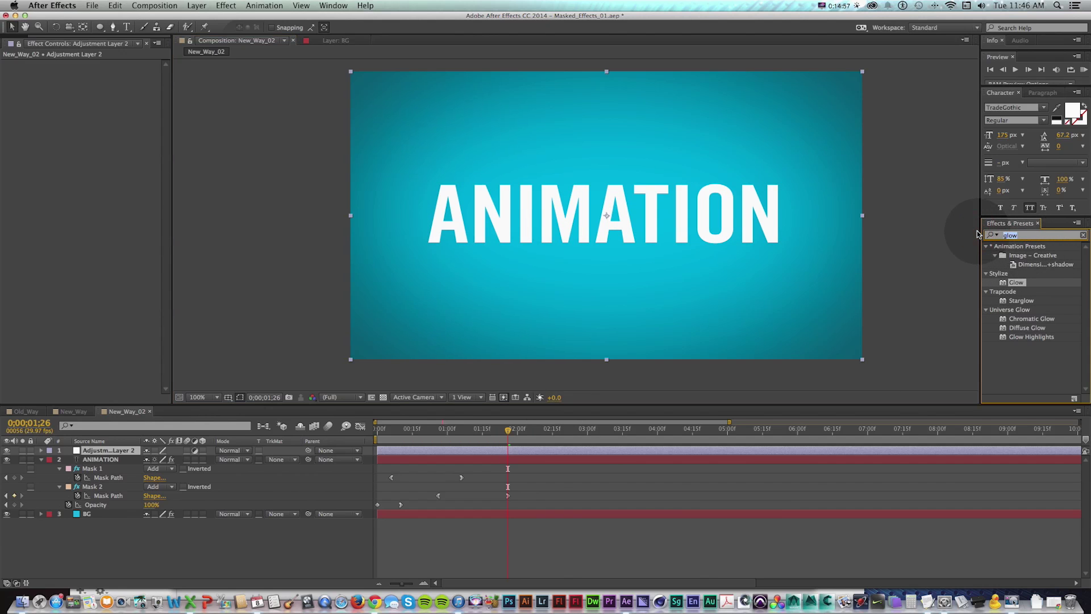
text(hue)
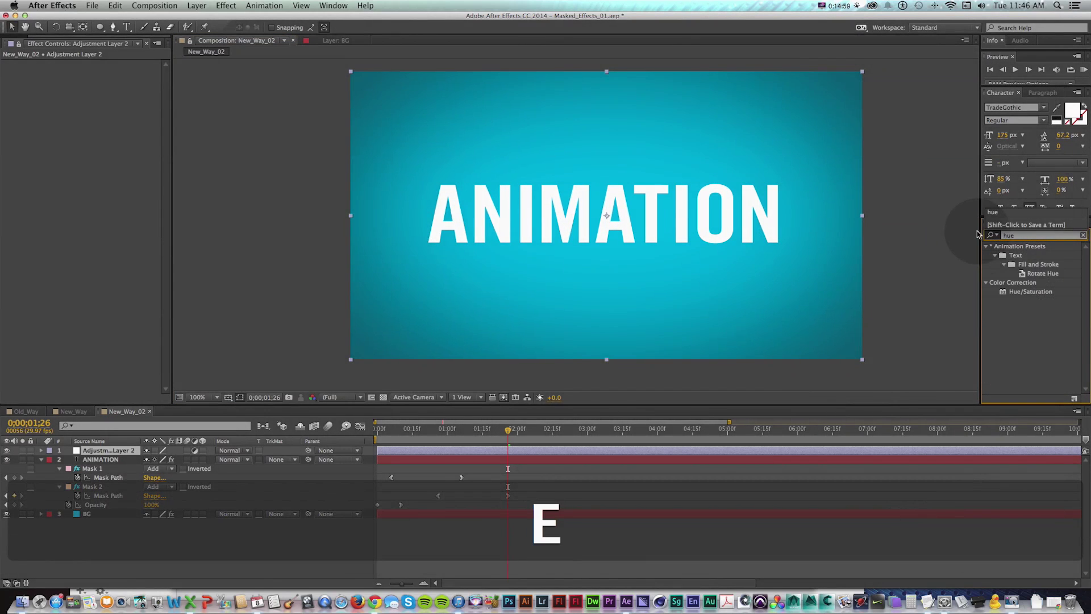
drag(1031, 292, 512, 364)
drag(65, 450, 79, 451)
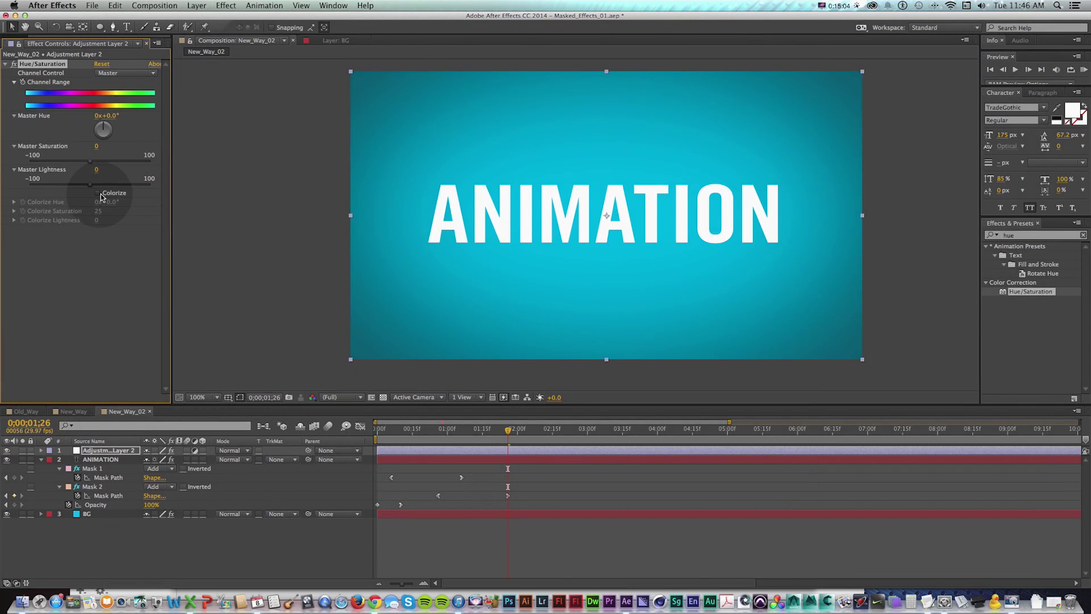
Enable Colorize in the adjustment layer's Hue/Saturation effect and set Colorize Saturation to 75.
click(98, 193)
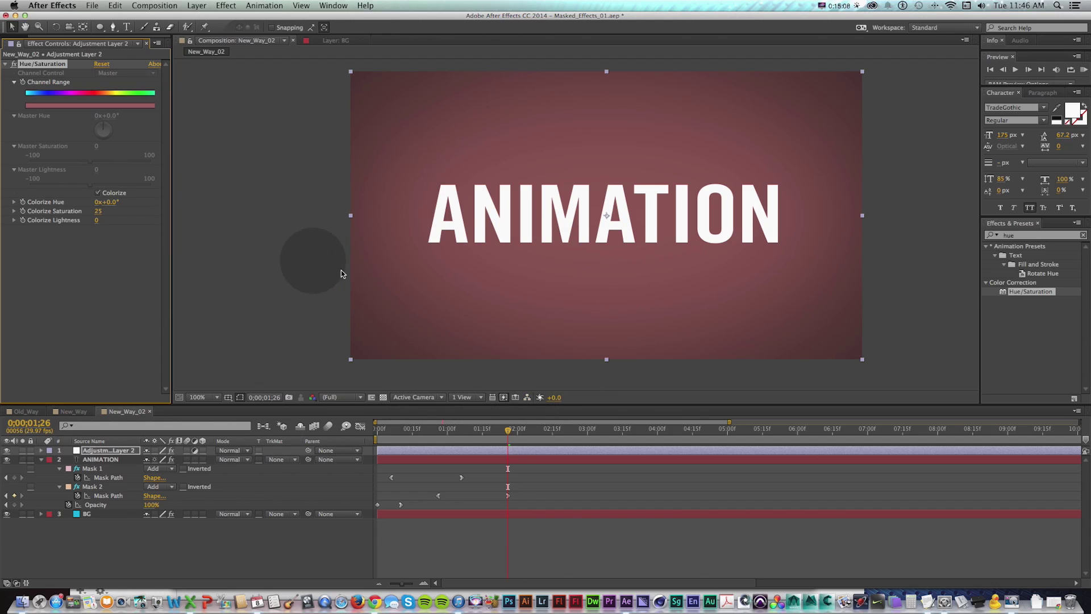
click(98, 212)
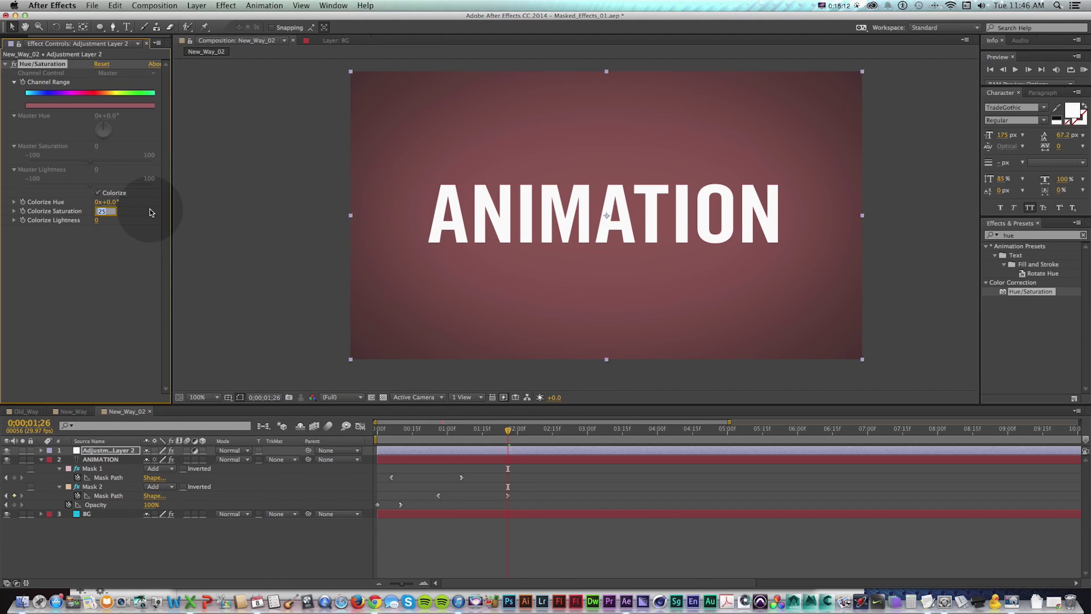
text(75)
key(KP_Enter)
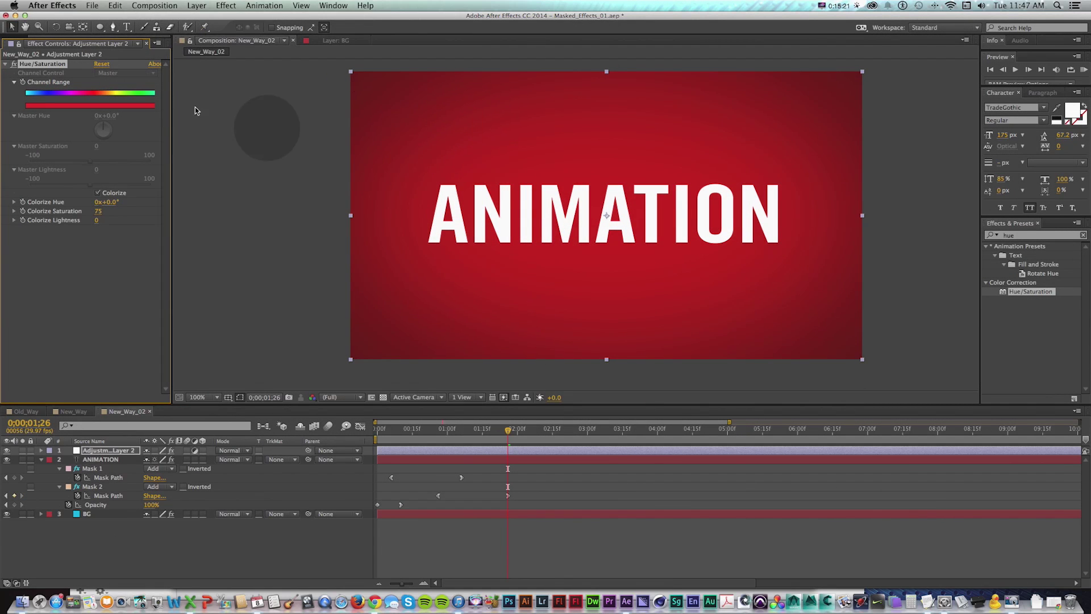
Start the work area at 0;00;01;26 and draw a rectangular mask on the adjustment layer covering about the left half of the frame.
drag(100, 27, 117, 31)
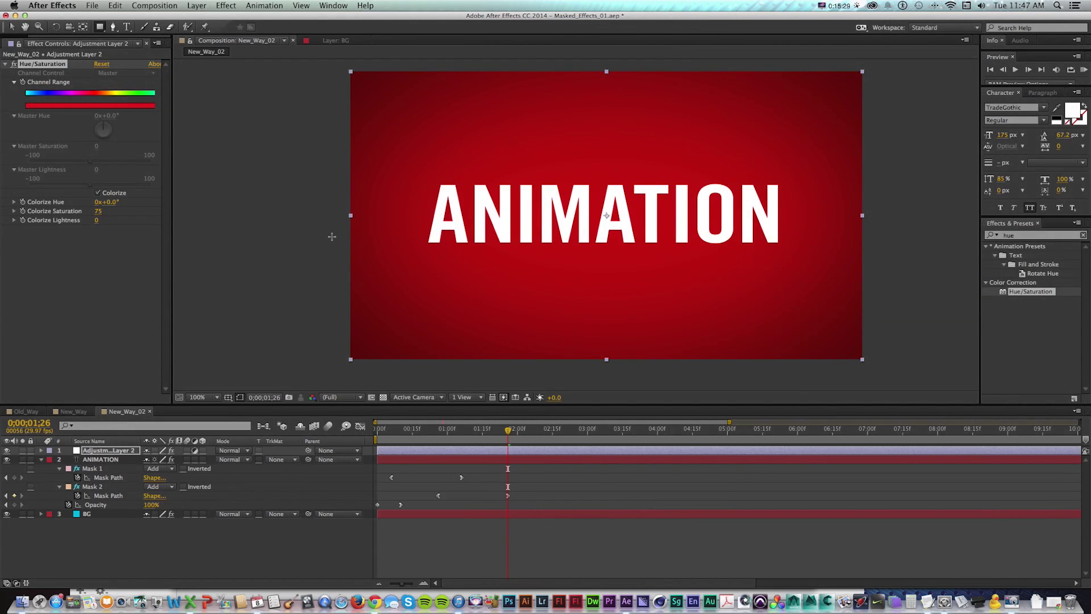
key(b)
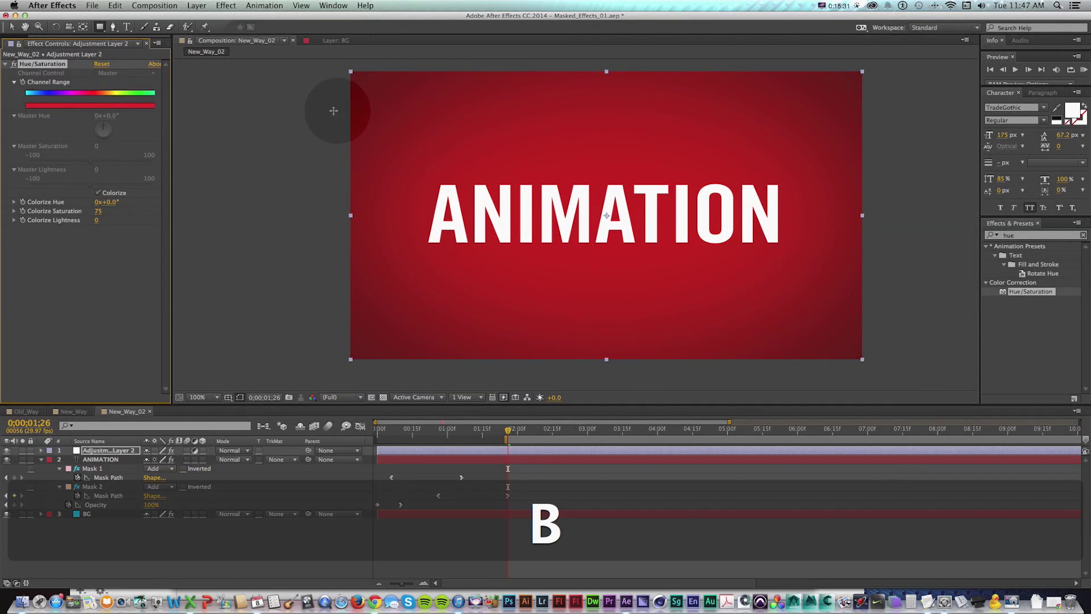
mouse_move(337, 64)
mouse_down()
mouse_move(480, 312)
mouse_move(568, 368)
mouse_move(618, 370)
mouse_move(592, 374)
mouse_up()
key(v)
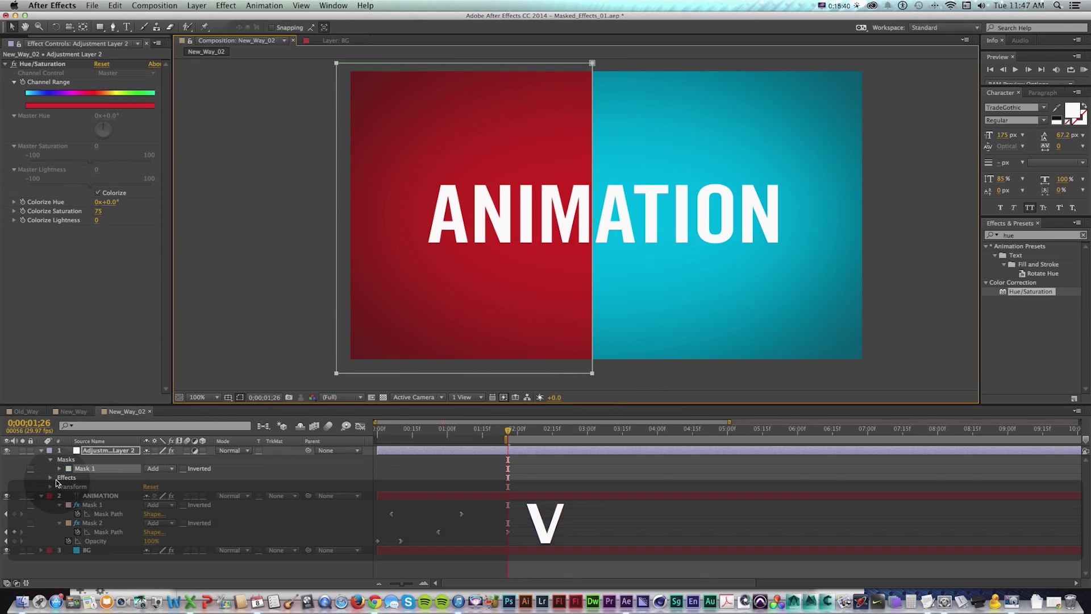
Add Mask 1 as the mask reference in the compositing options of the adjustment layer's Hue/Saturation effect.
click(50, 478)
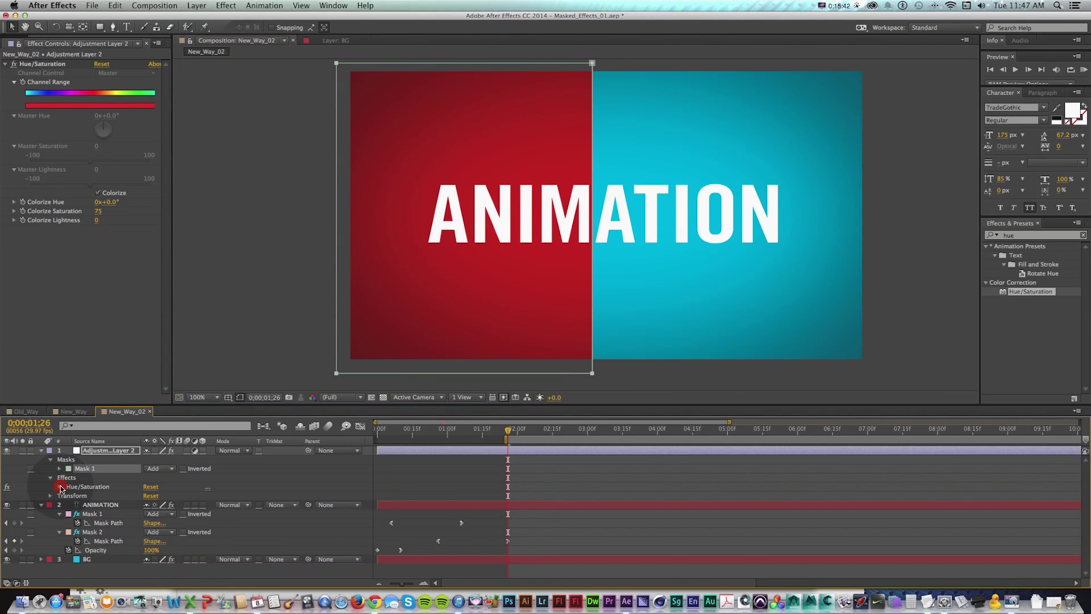
click(60, 487)
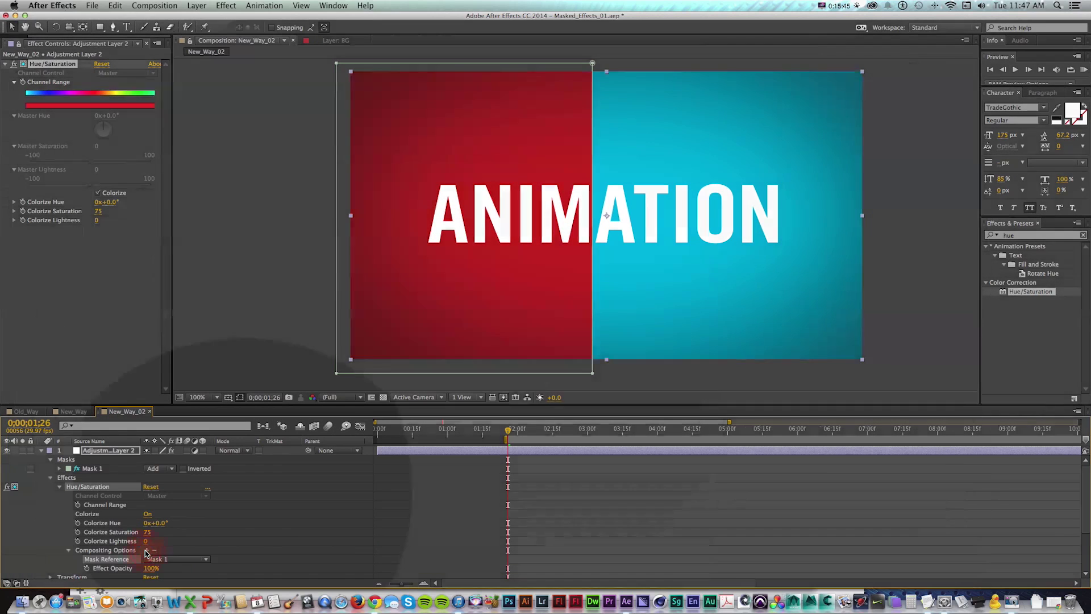
click(147, 551)
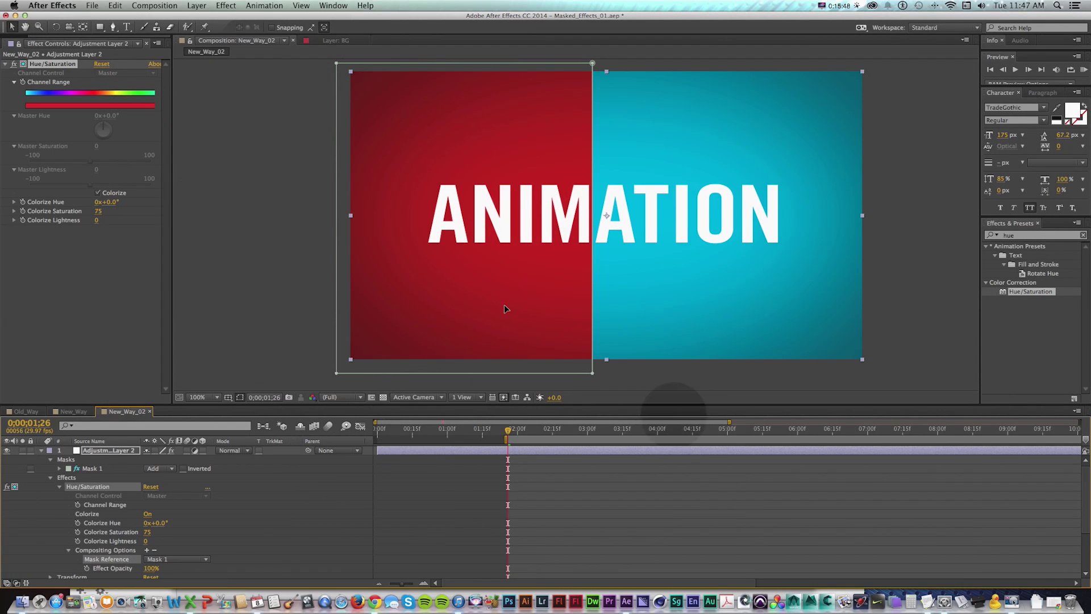
click(94, 236)
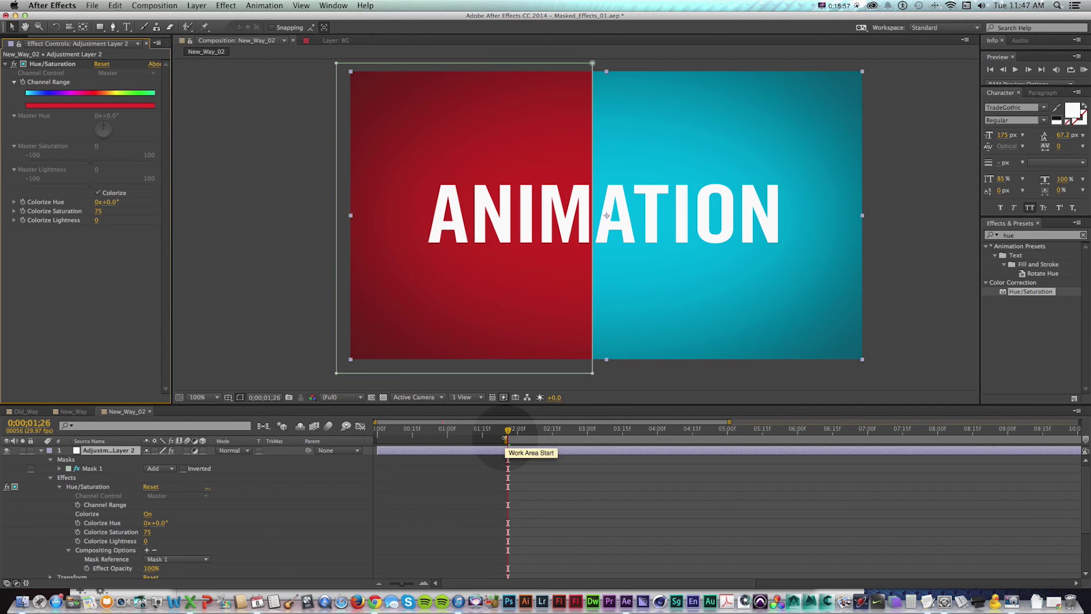
drag(504, 439, 227, 438)
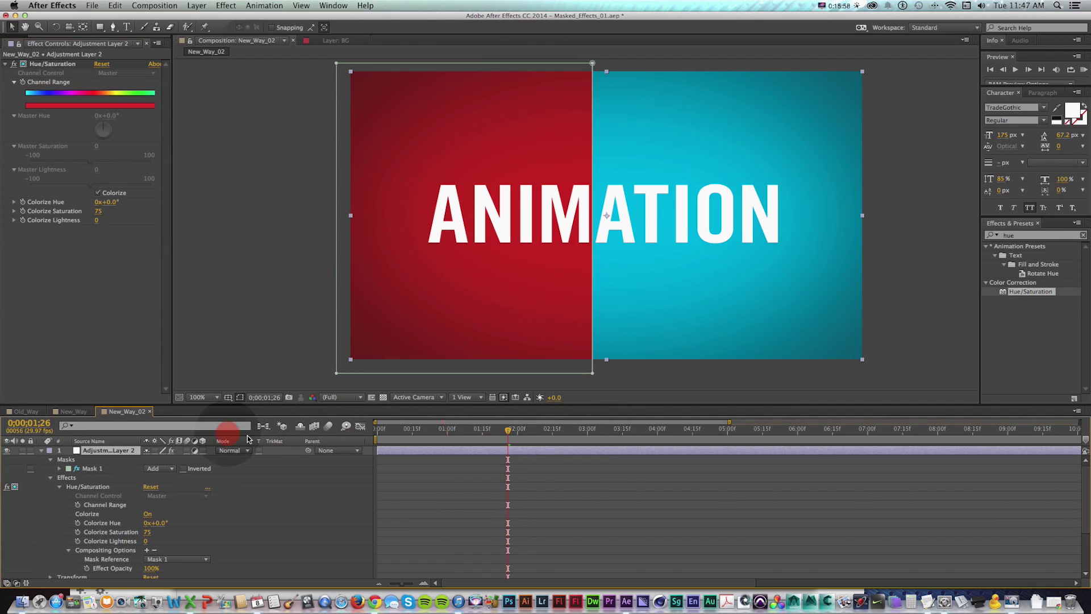
Duplicate the adjustment layer's Hue/Saturation effect and set the copy's Colorize Hue to 97°.
click(53, 64)
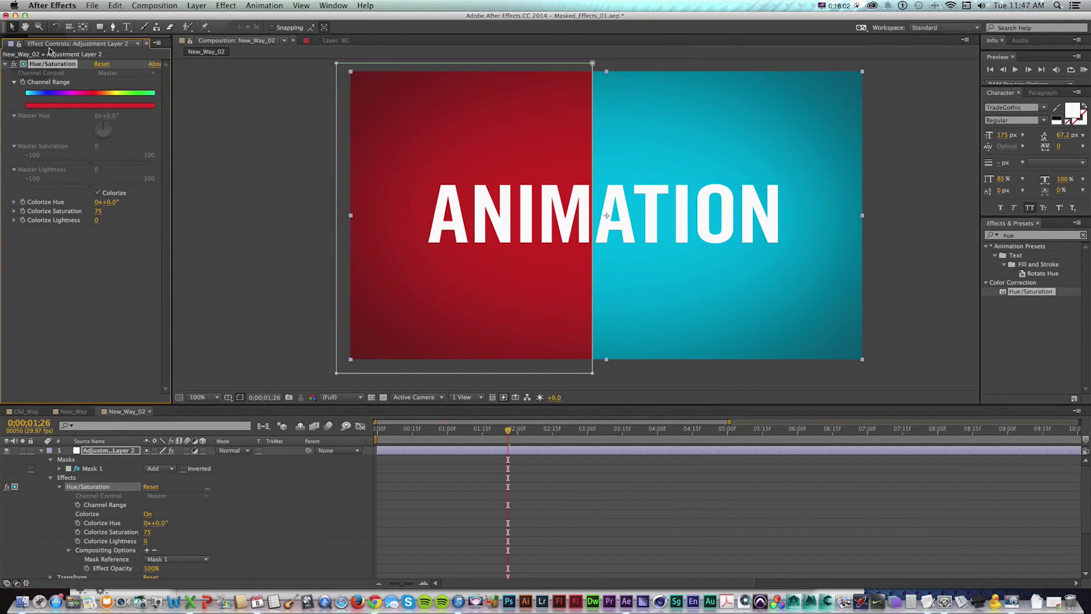
click(108, 6)
click(111, 6)
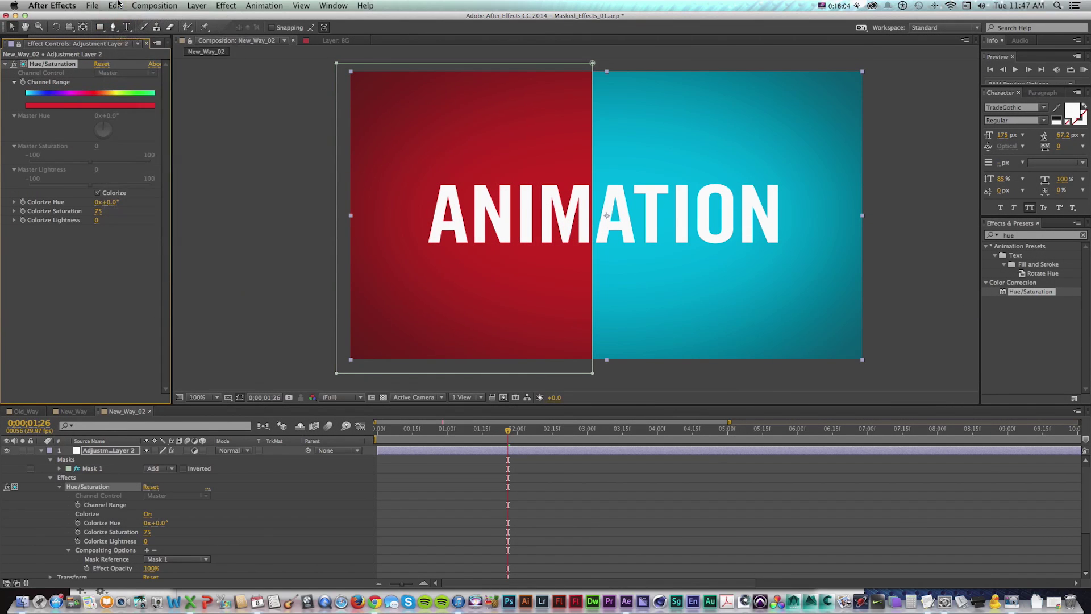
key(super+d)
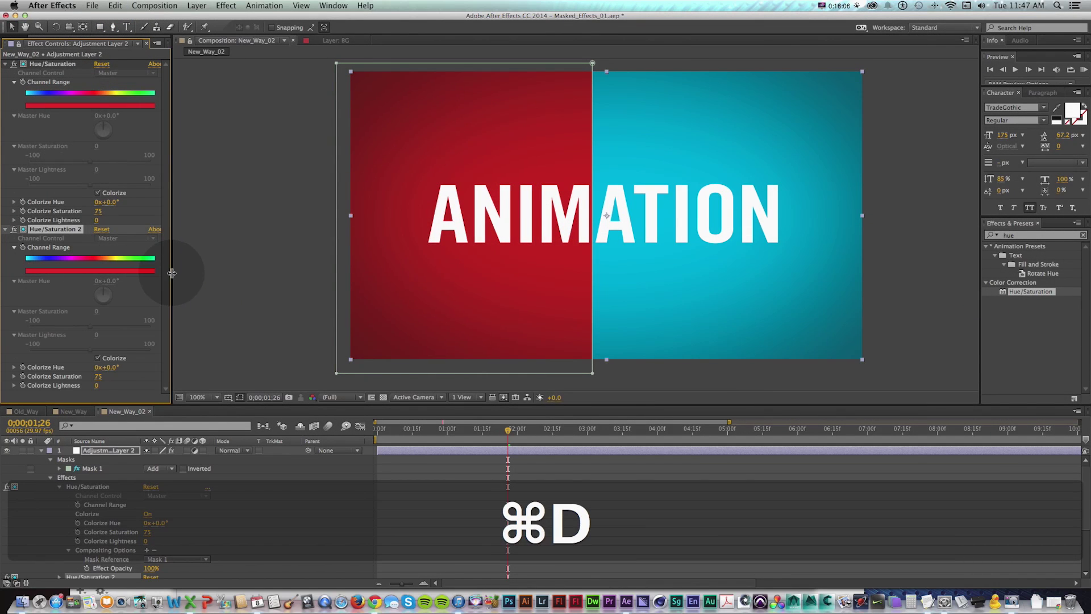
drag(172, 273, 193, 279)
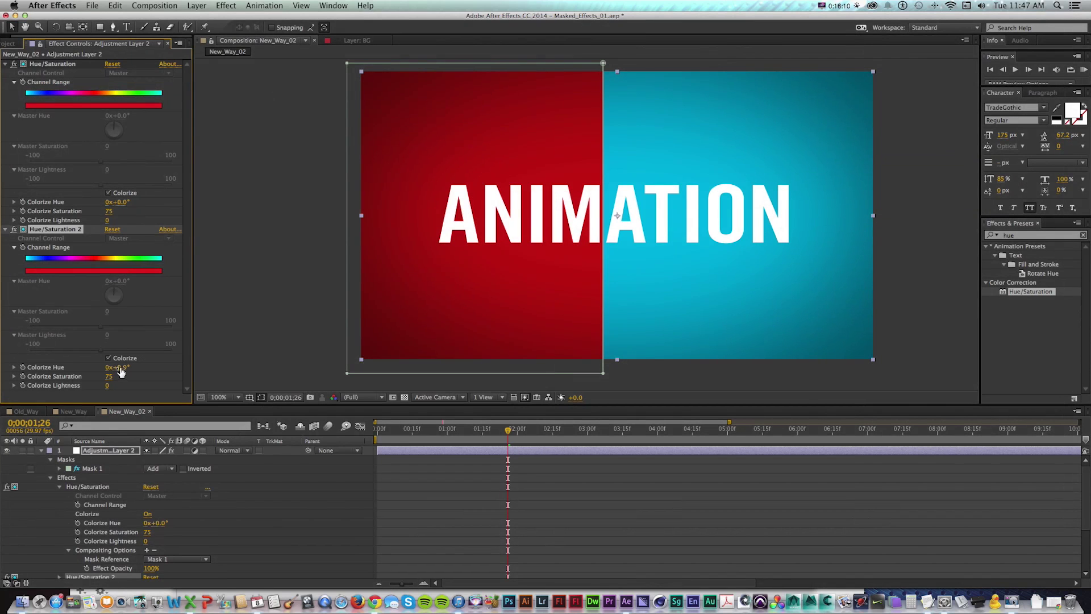
drag(121, 370, 150, 365)
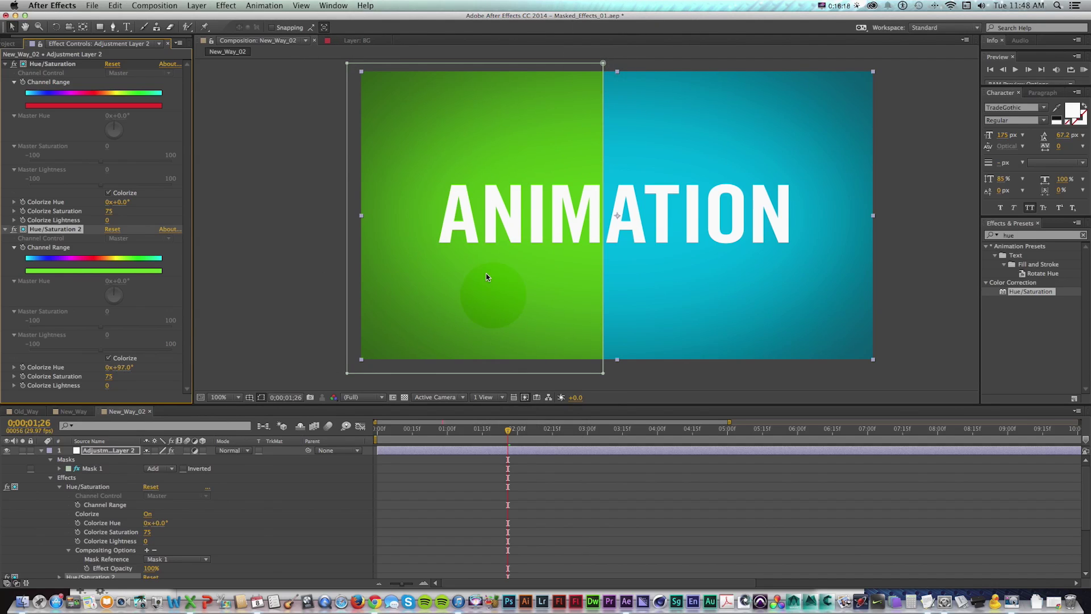
Duplicate Mask 1 on the adjustment layer and set the copy to Inverted.
click(88, 469)
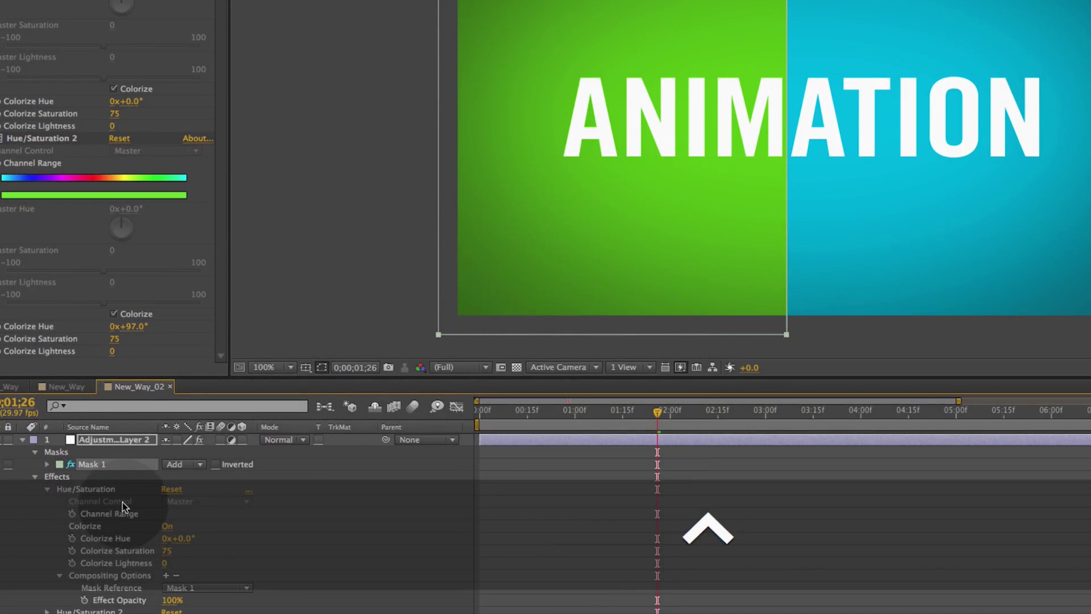
key(super+d)
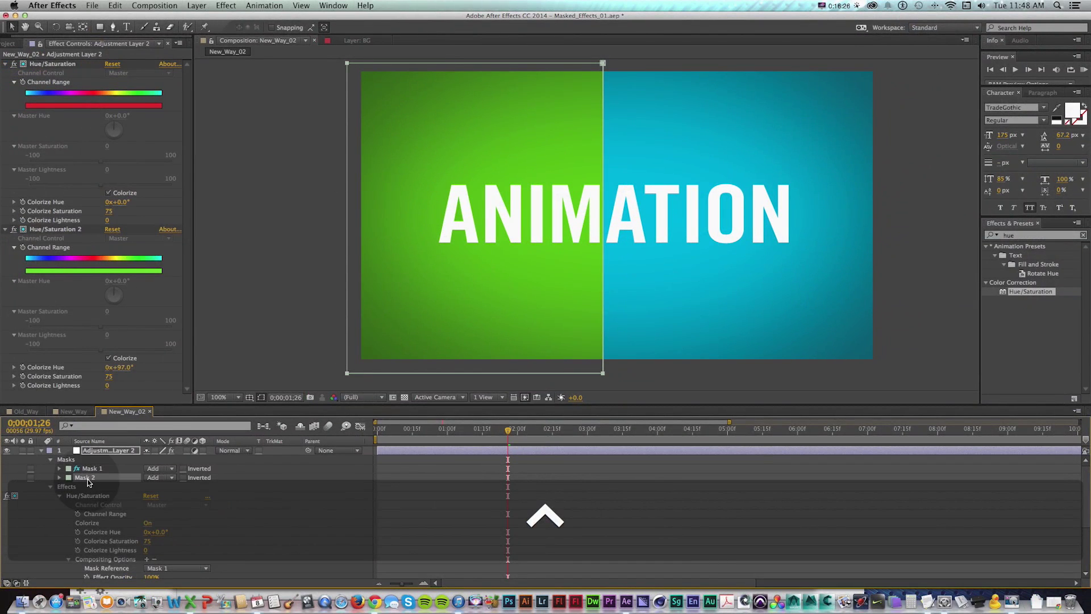
click(183, 478)
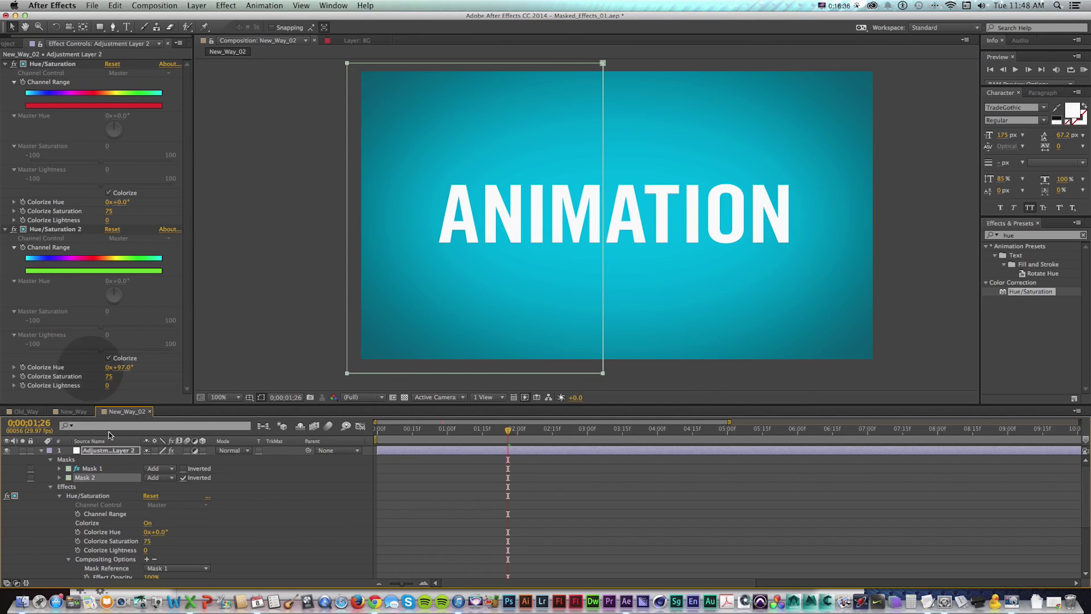
Set the mask reference of the Hue/Saturation 2 effect to Mask 2 in its compositing options.
scroll(131, 527, down, 2)
scroll(132, 528, up, 2)
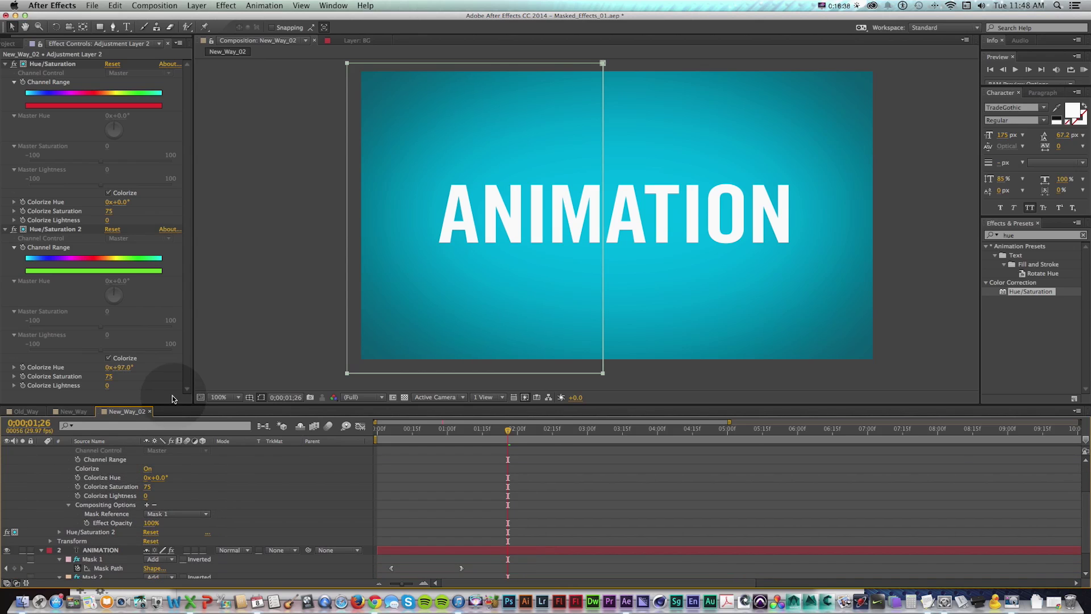
drag(171, 404, 178, 256)
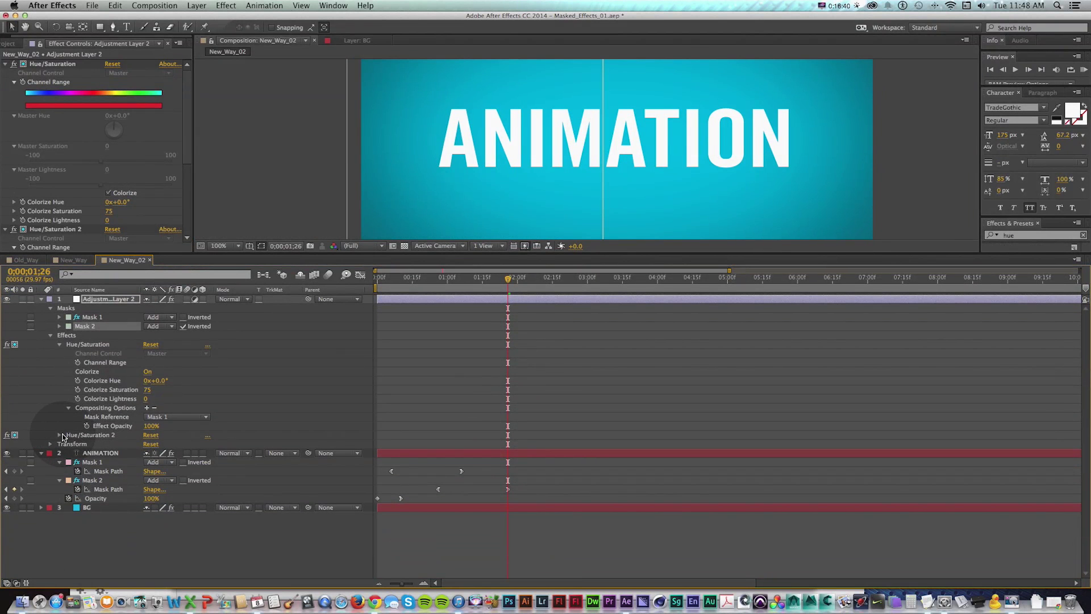
click(60, 436)
key(super+z)
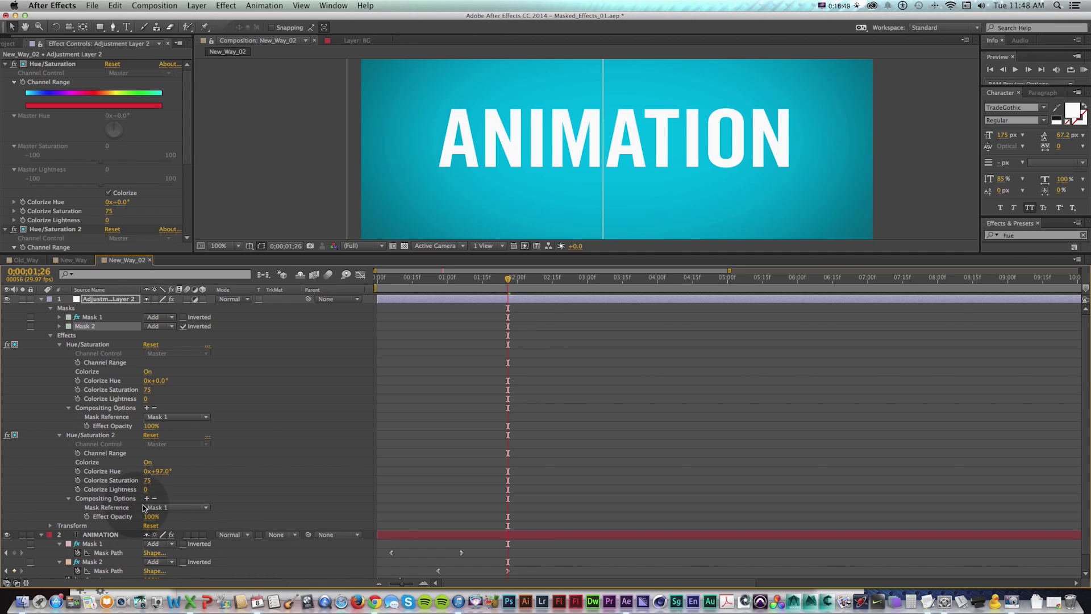
drag(175, 508, 173, 546)
Enlarge the composition viewer again, recentre the frame in it and deselect the adjustment layer.
drag(388, 255, 421, 473)
key(v)
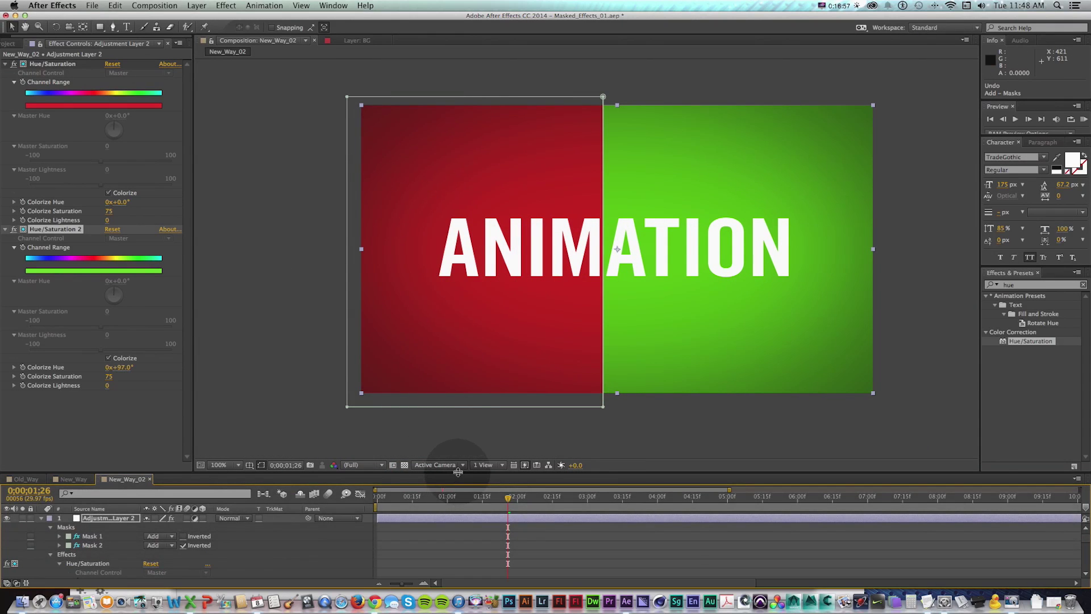
drag(458, 472, 458, 384)
key(space)
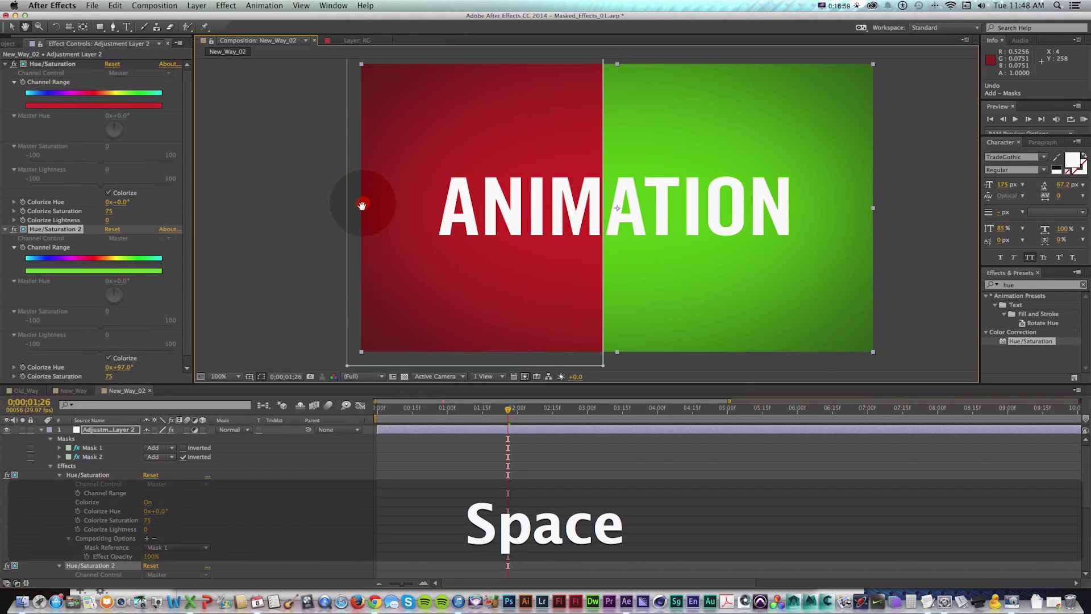
drag(362, 205, 360, 215)
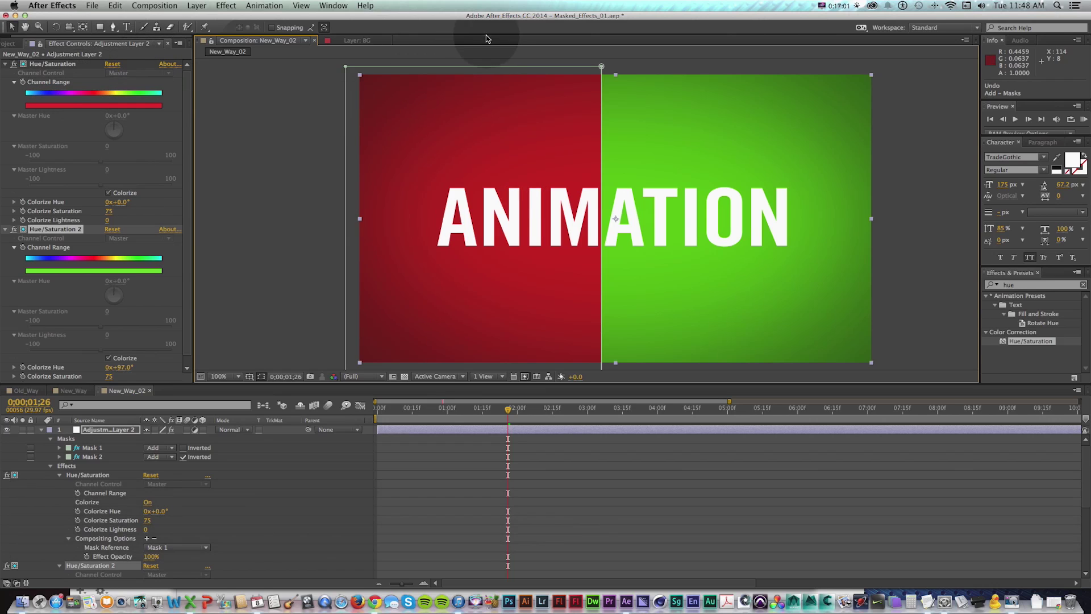
click(494, 496)
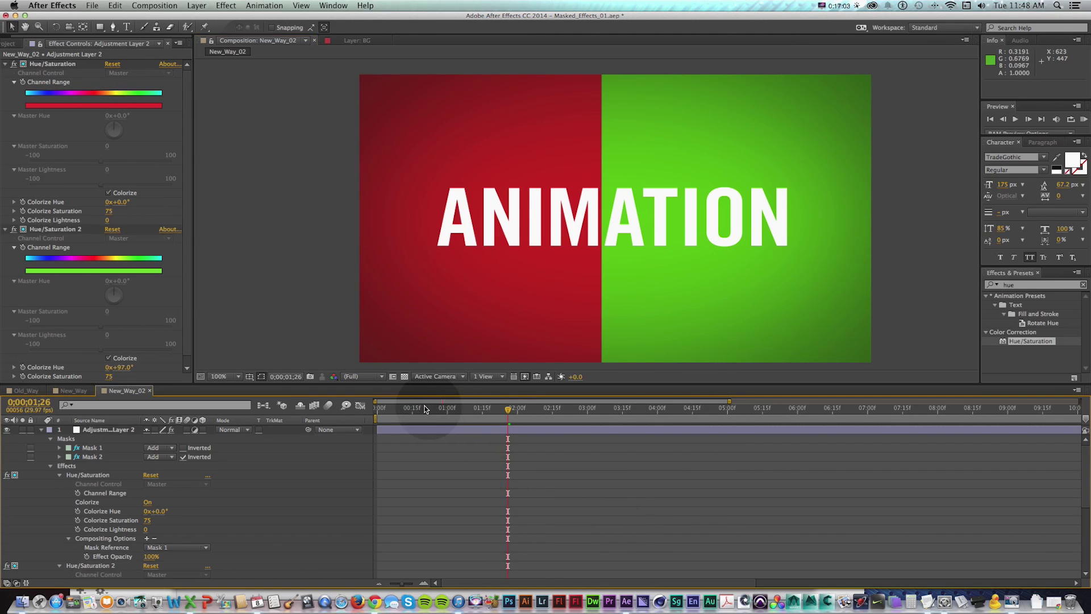
Return to the composition's start and scrub to 0;00;01;09 to review the blur and glow over both coloured halves.
click(380, 412)
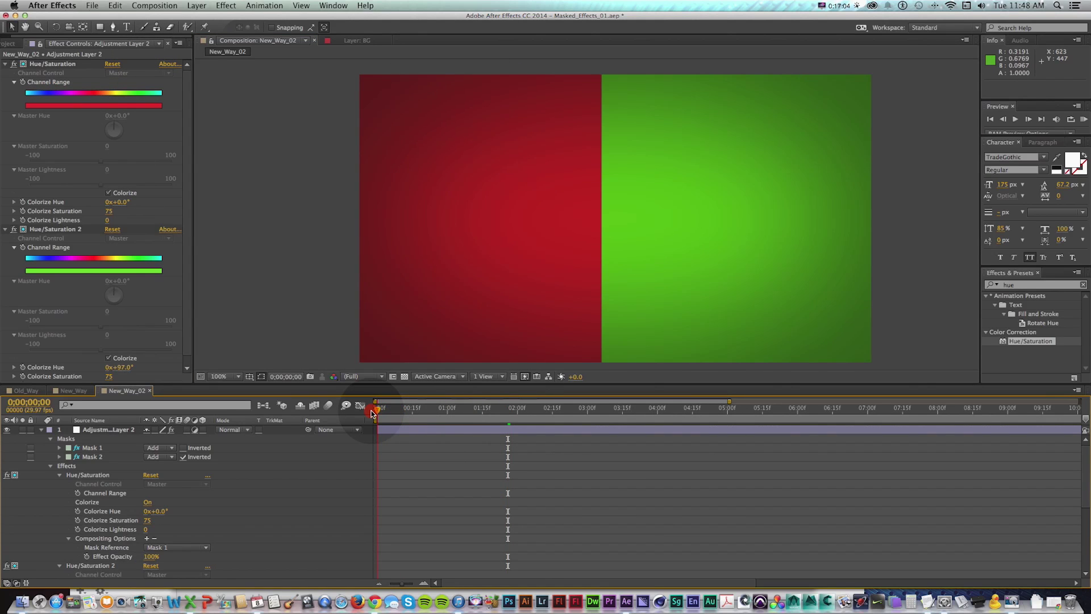
click(52, 467)
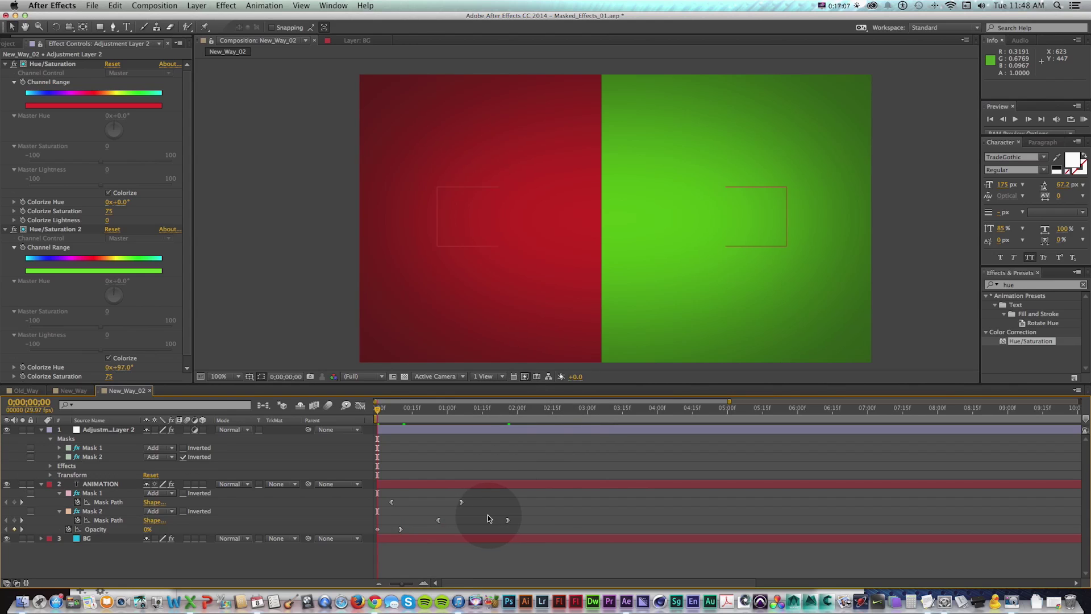
click(589, 484)
click(658, 527)
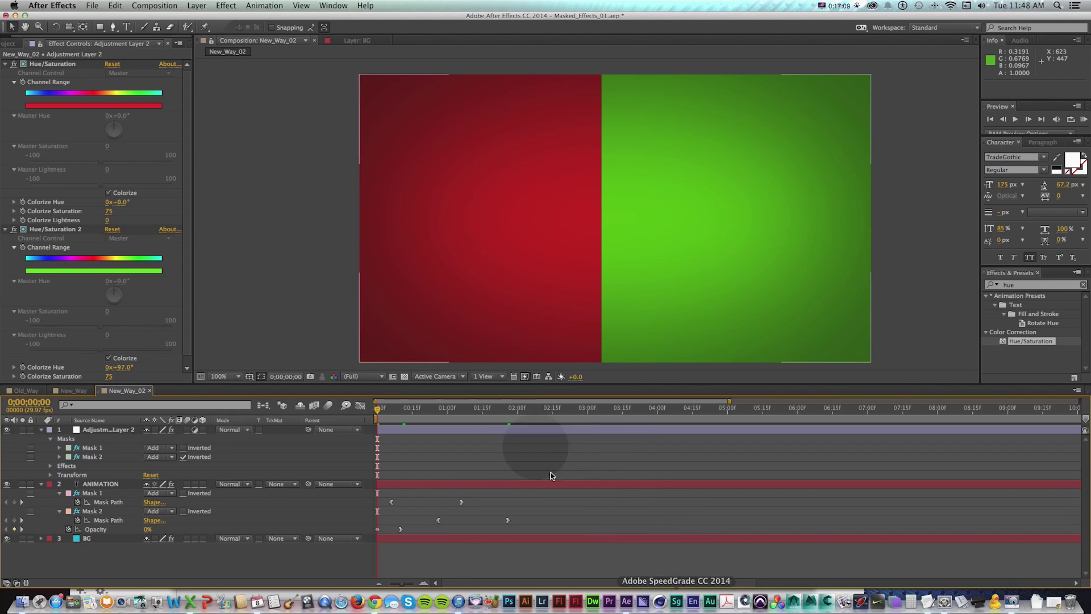
mouse_move(402, 410)
mouse_down()
mouse_move(450, 410)
mouse_move(383, 409)
mouse_up()
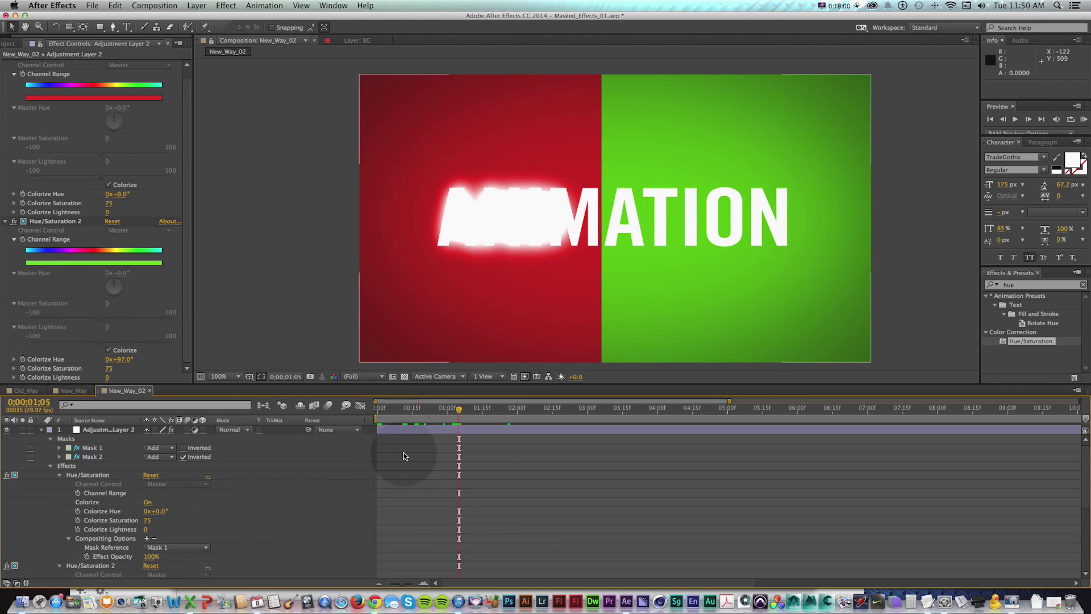
drag(424, 410, 459, 410)
click(468, 409)
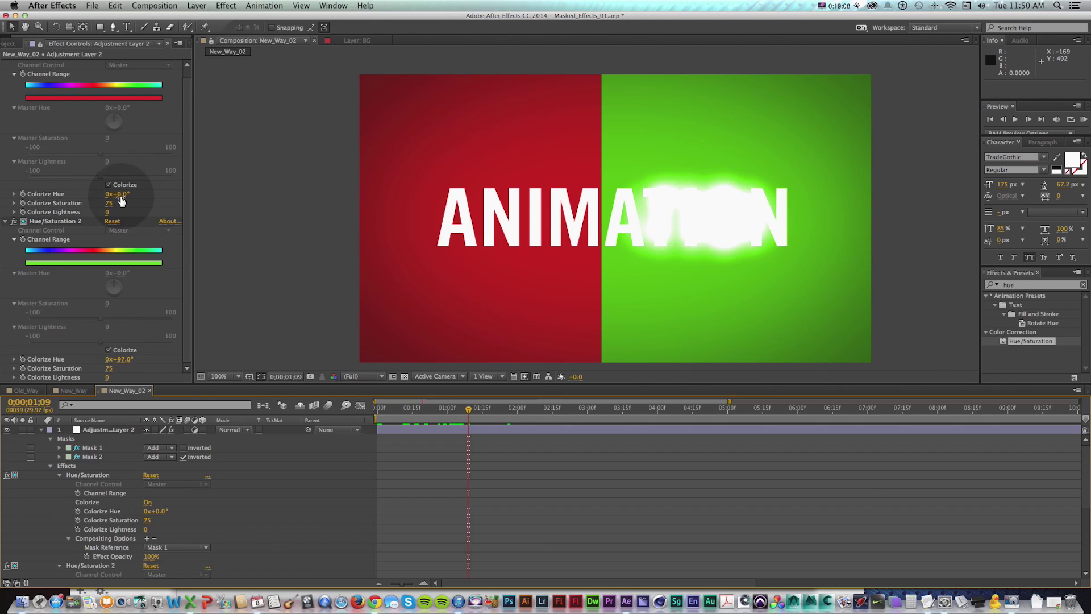
Try a Colorize Hue of about 155° on the first Hue/Saturation effect and undo the change.
drag(121, 201, 204, 195)
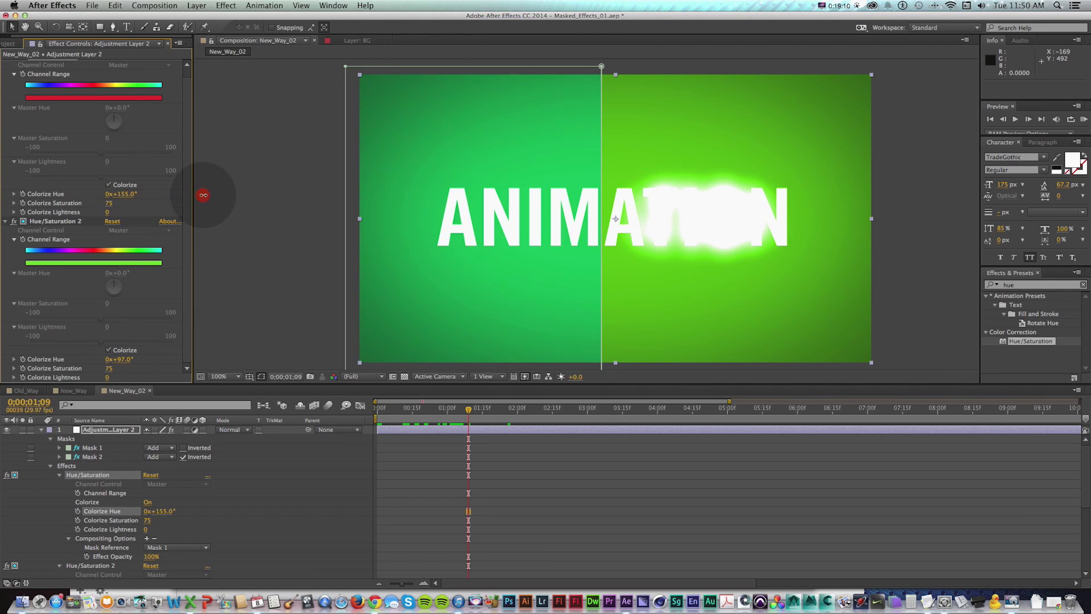
key(super+z)
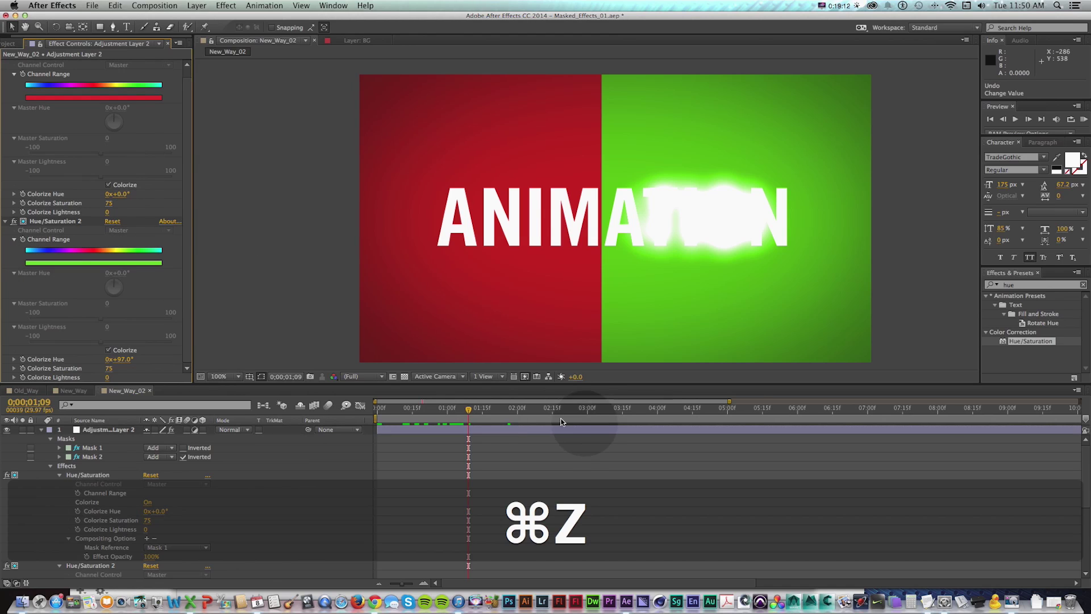
Add the expression time * 20 to the first Hue/Saturation effect's Colorize Hue and scrub to 0;00;04;25 to preview it.
drag(468, 408, 458, 408)
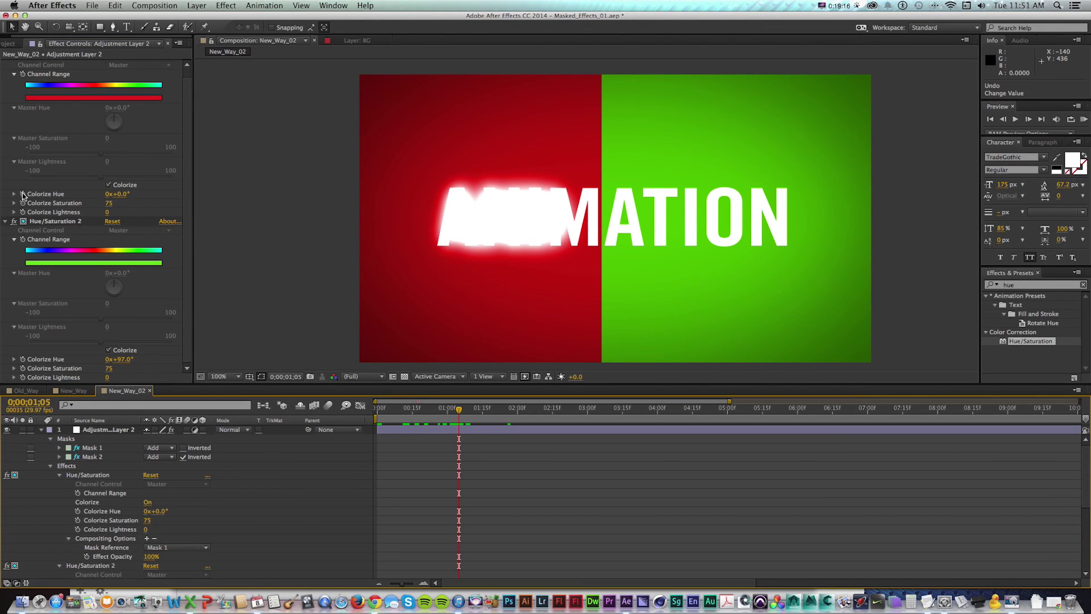
key(alt)
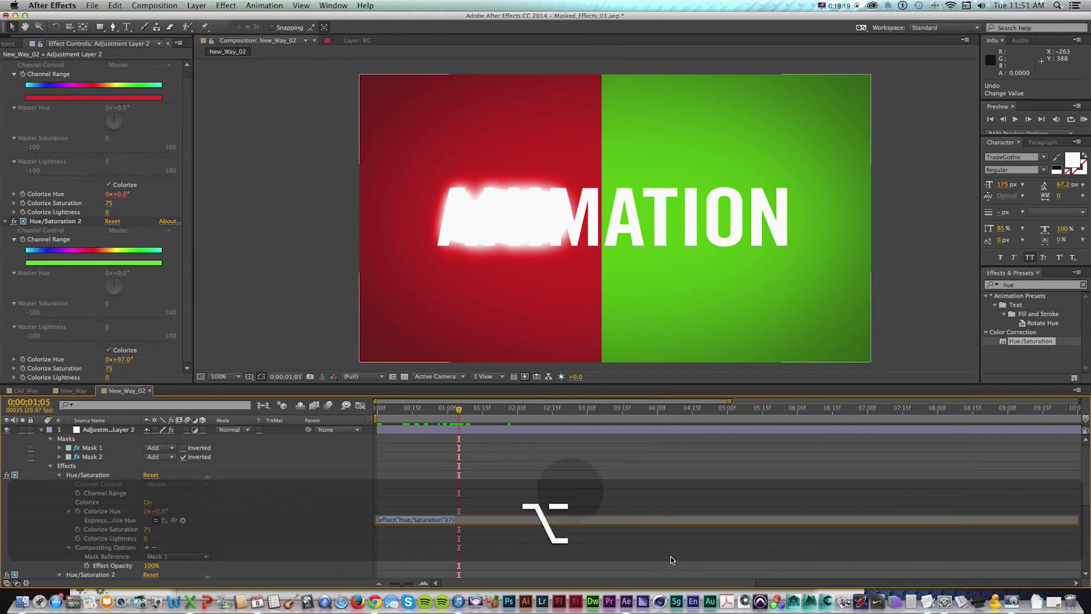
alt+click(22, 195)
key(ctrl)
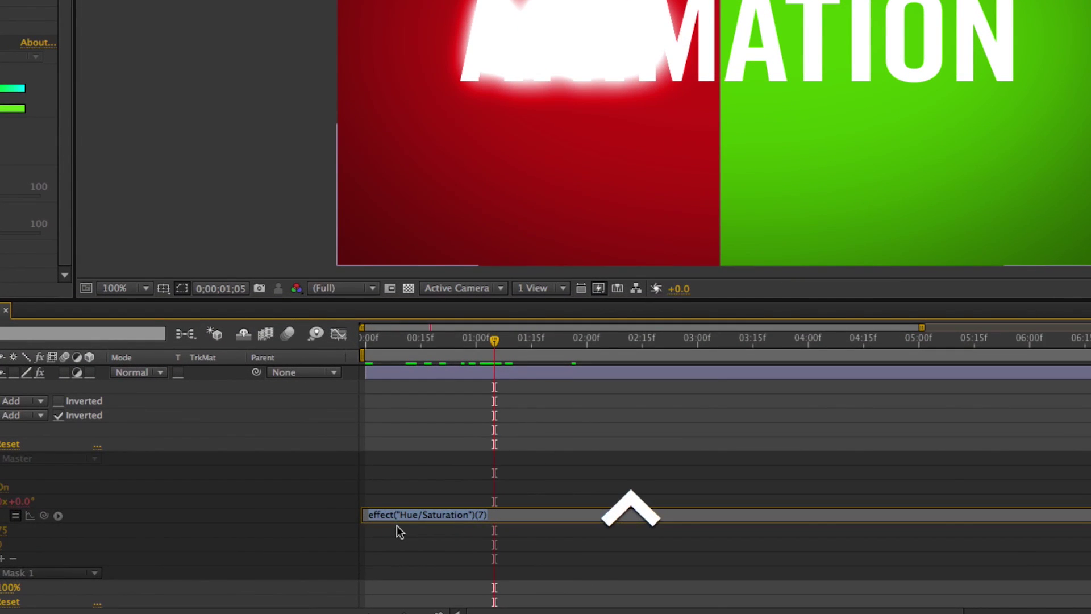
text(time)
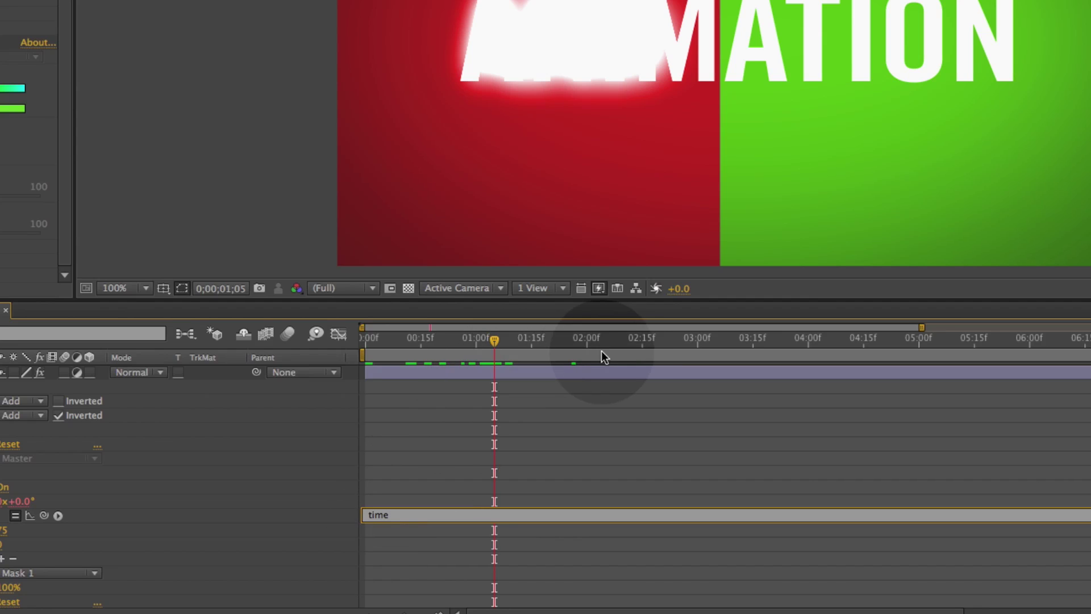
key(shift)
text(*)
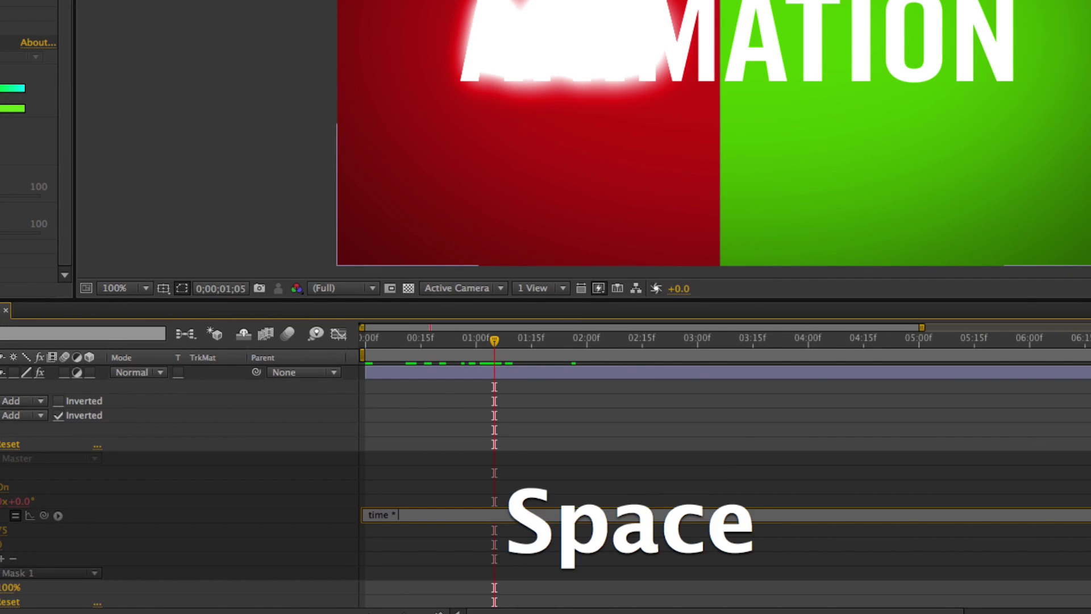
text( 20)
key(Return)
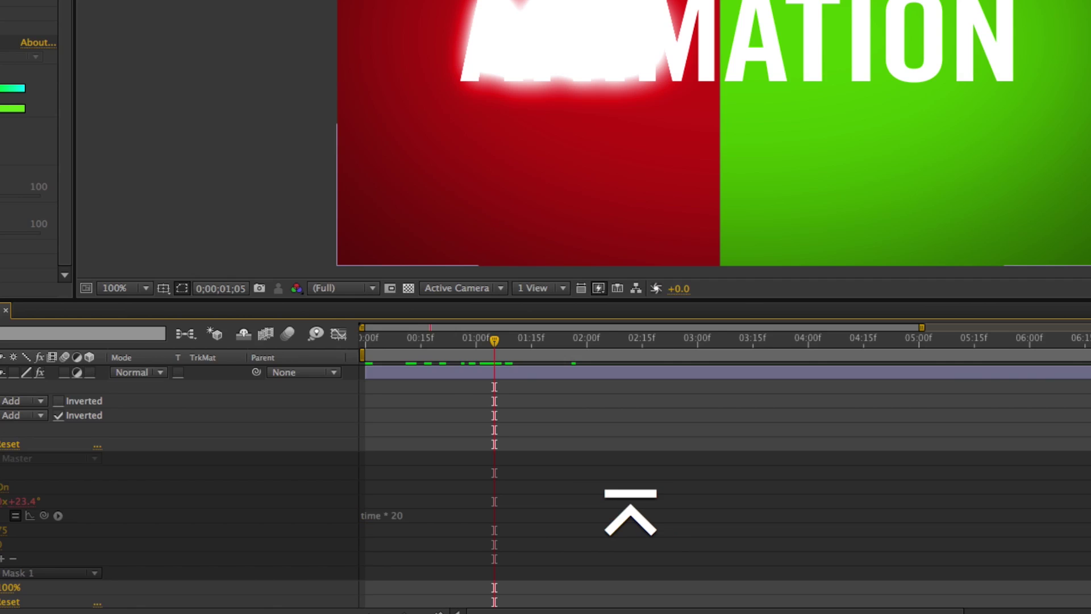
click(458, 444)
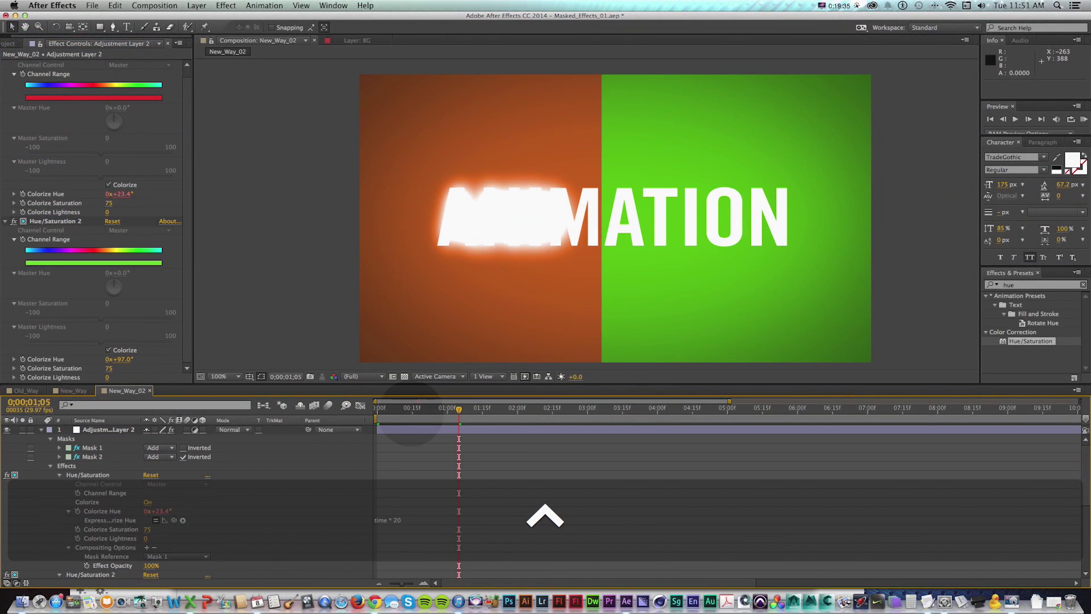
drag(420, 413, 716, 409)
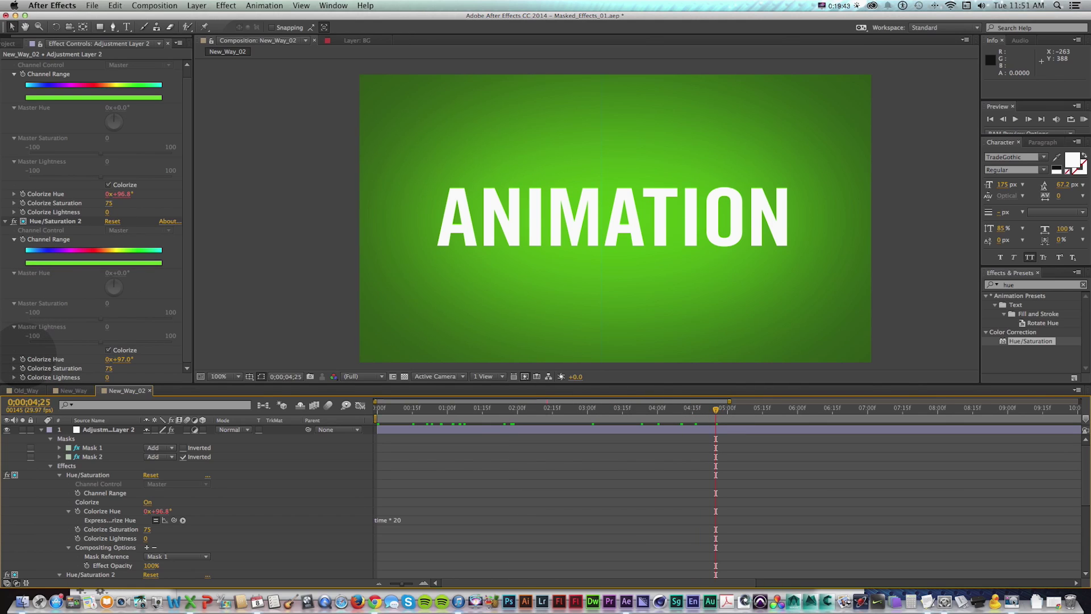
Add the expression (time * 100) + 97 to the second Hue/Saturation effect's Colorize Hue.
alt+click(23, 360)
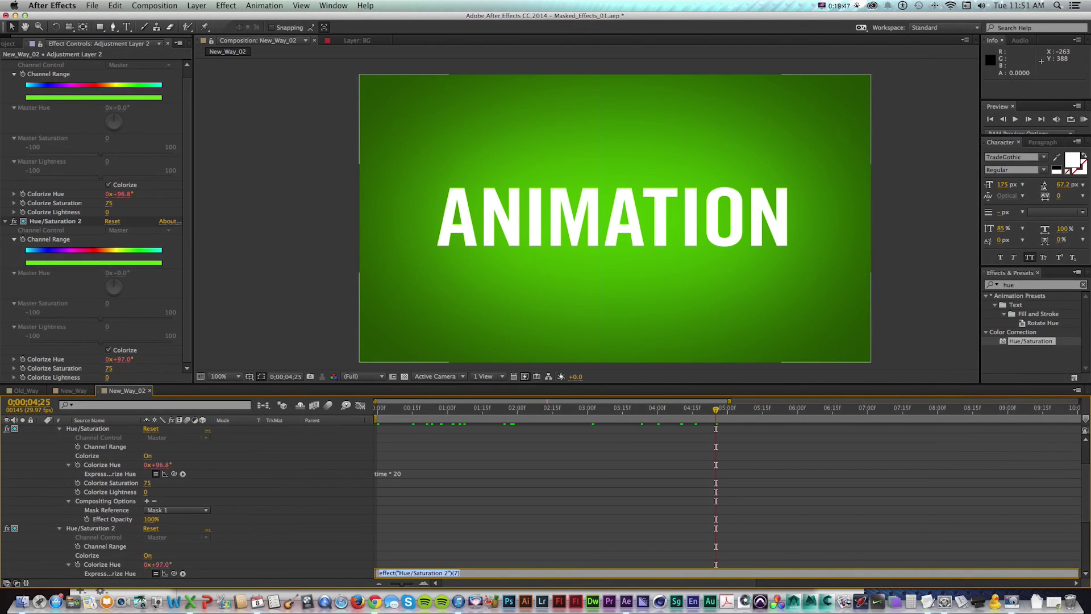
text(time)
text( * )
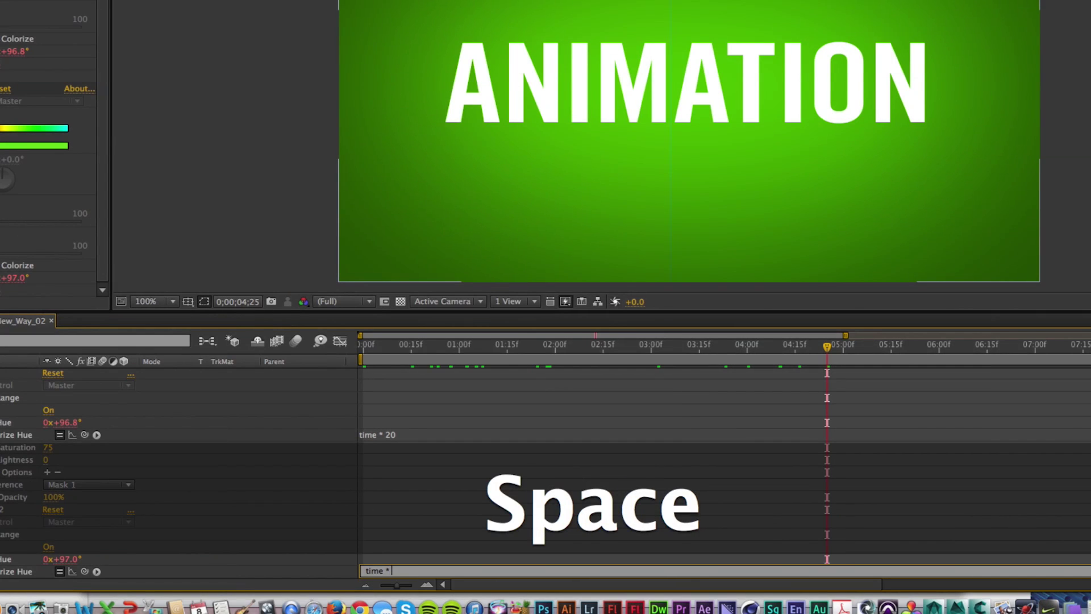
text(100)
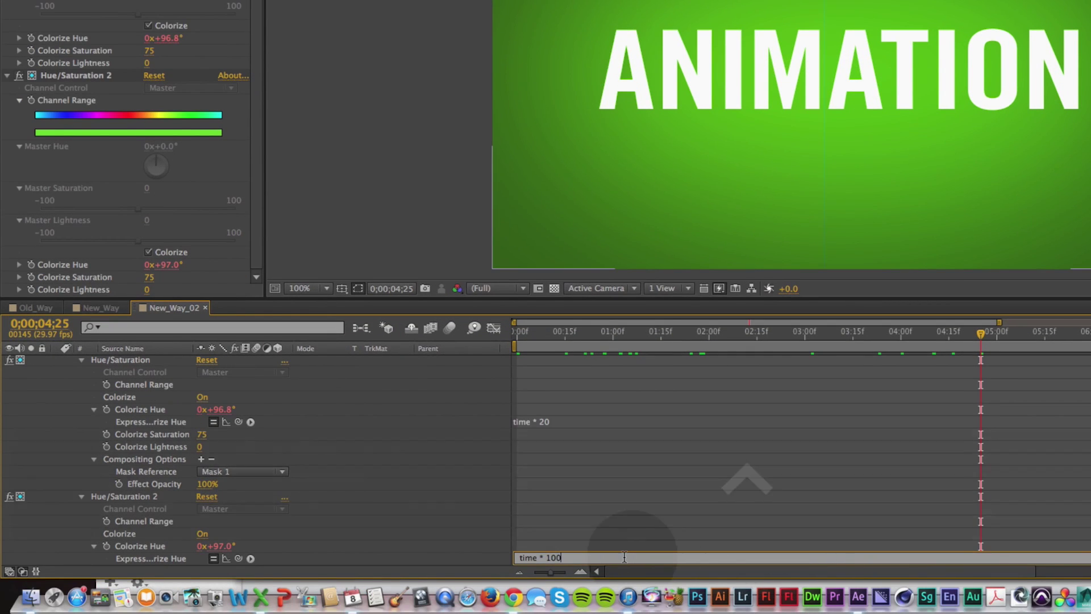
text())
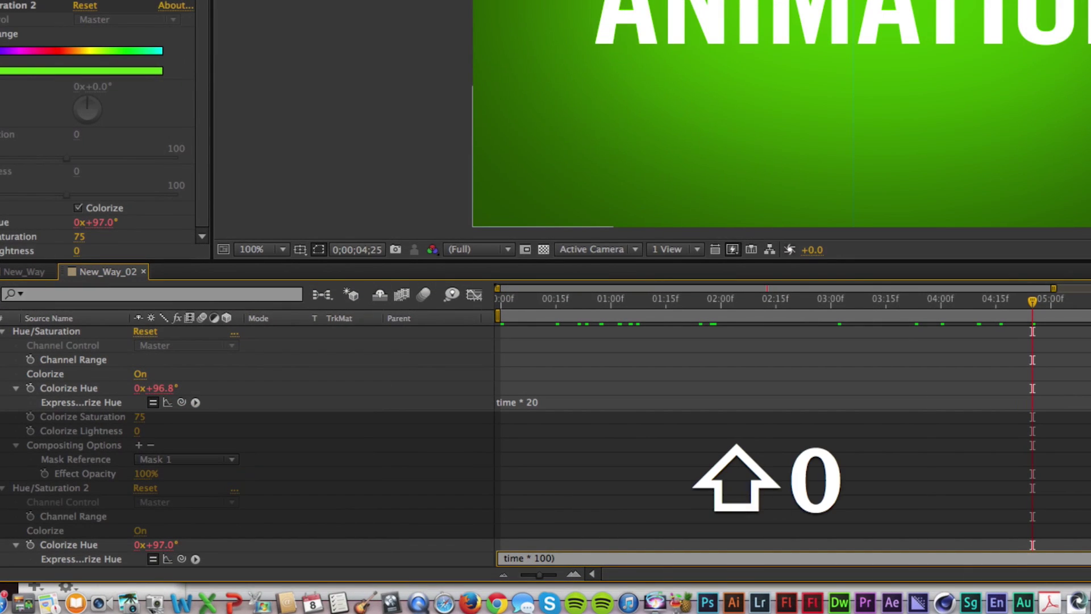
key(Up)
text(()
key(Down)
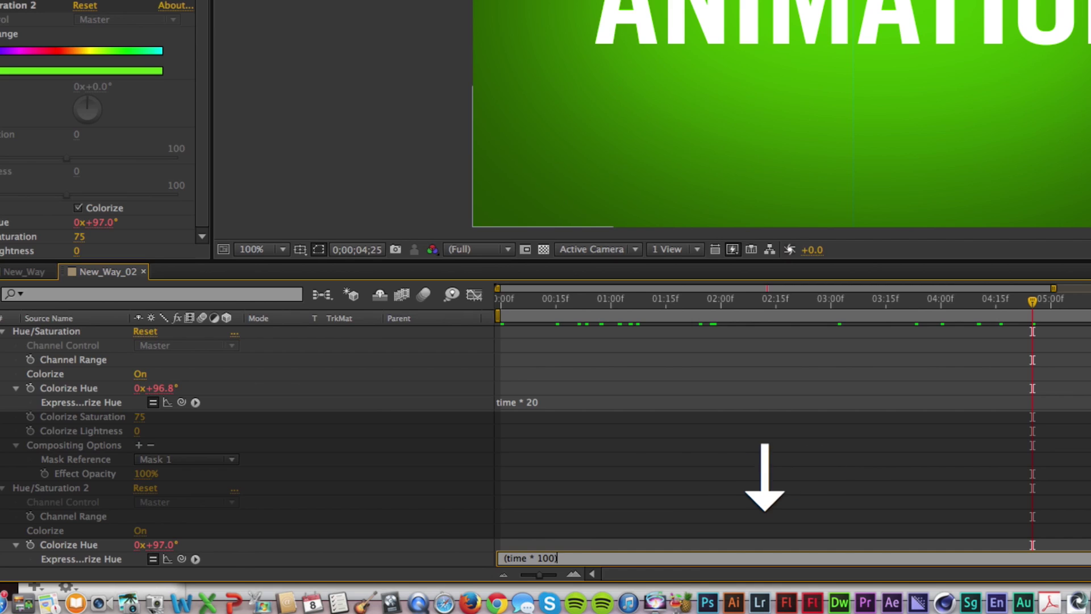
text(+ 9)
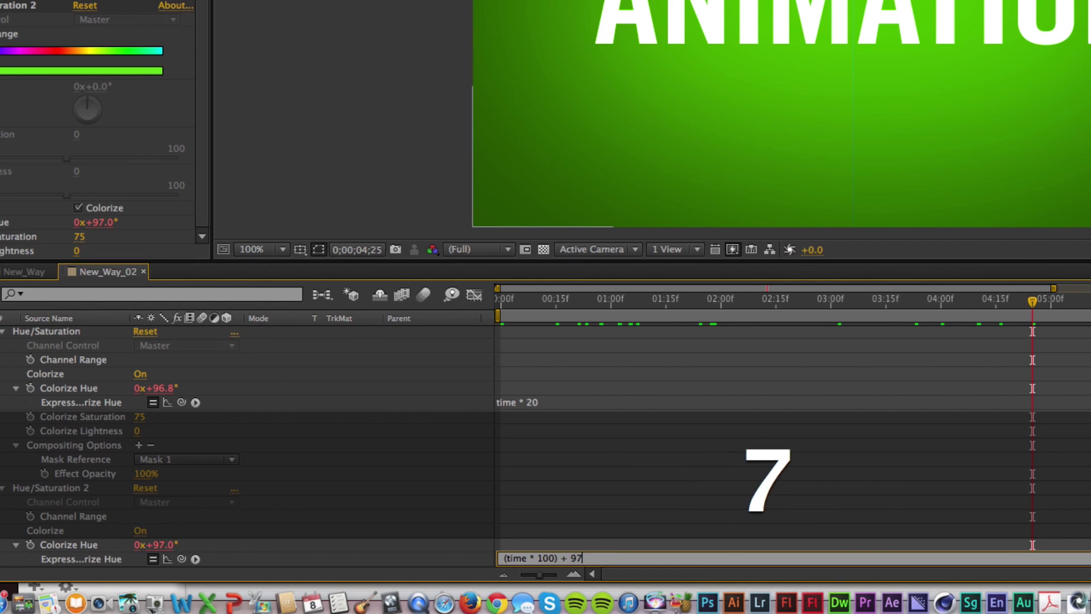
text(7)
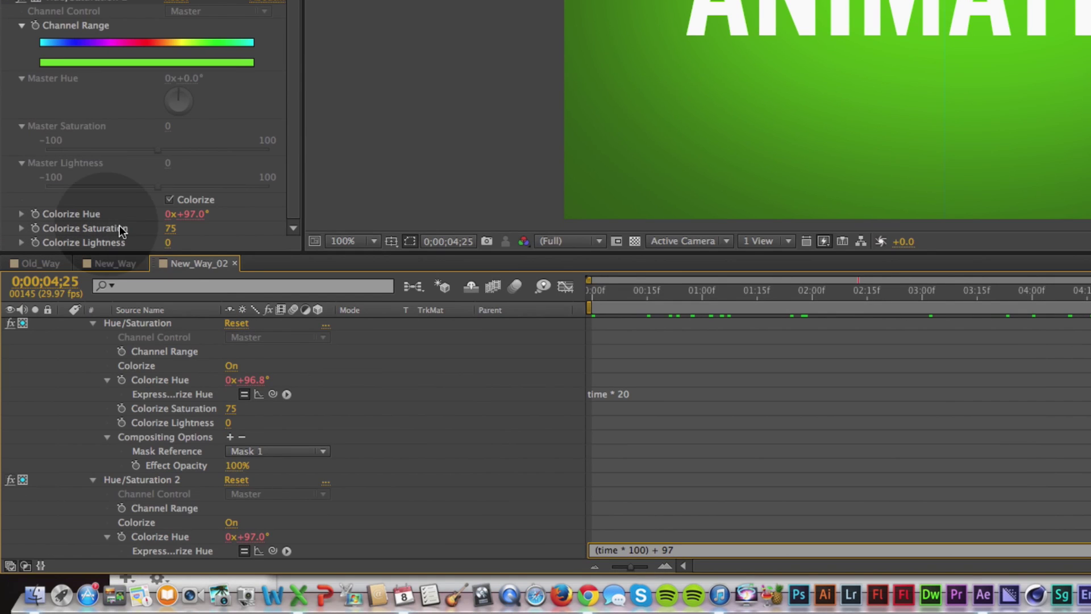
key(ctrl)
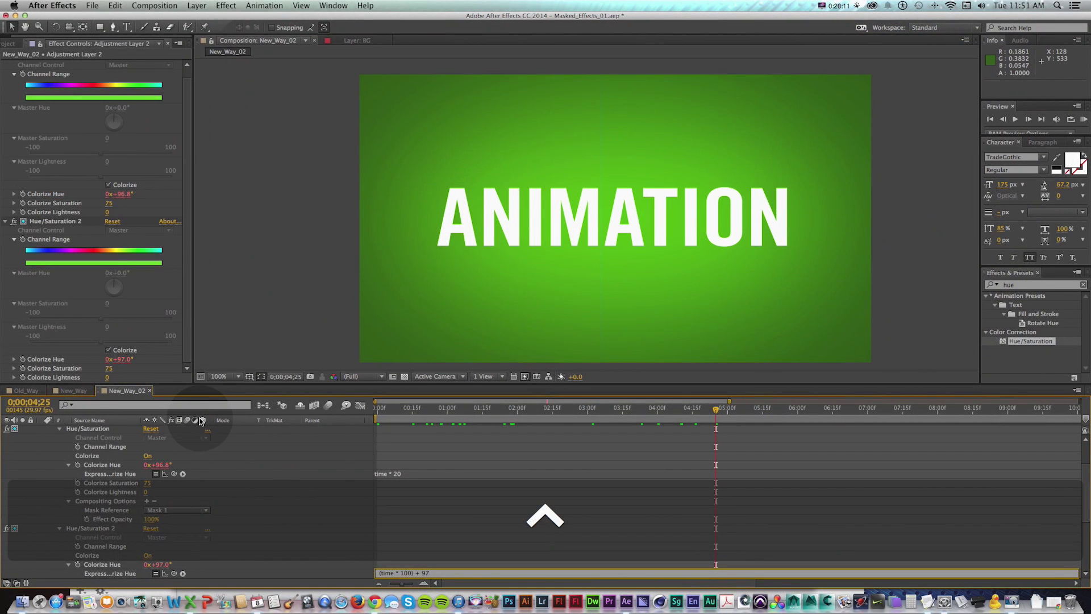
key(Return)
click(412, 510)
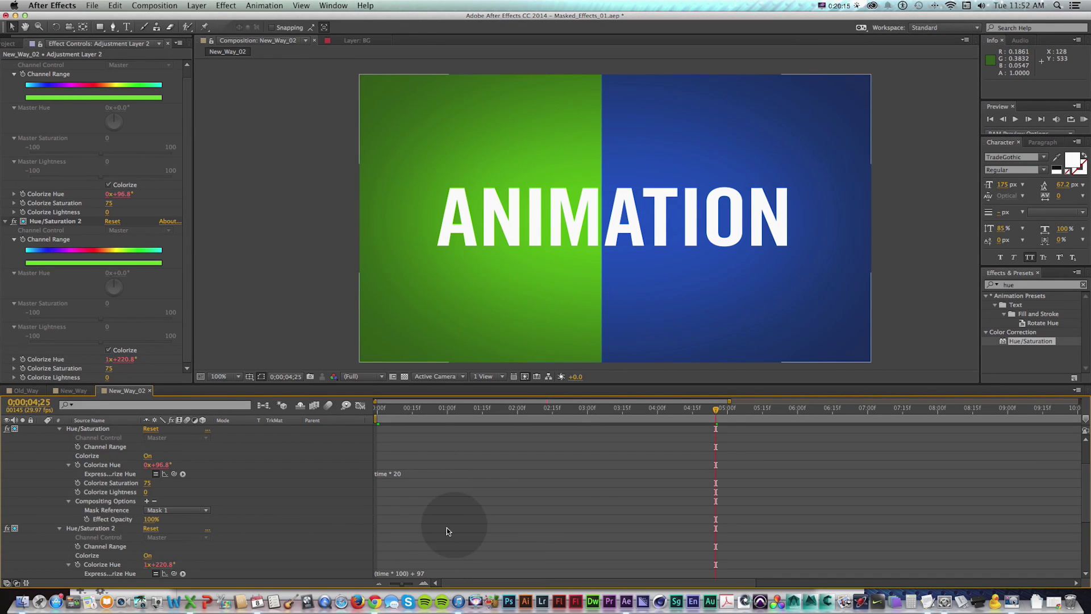
Collapse the properties of both Hue/Saturation effects on the adjustment layer in the timeline.
scroll(463, 470, up, 3)
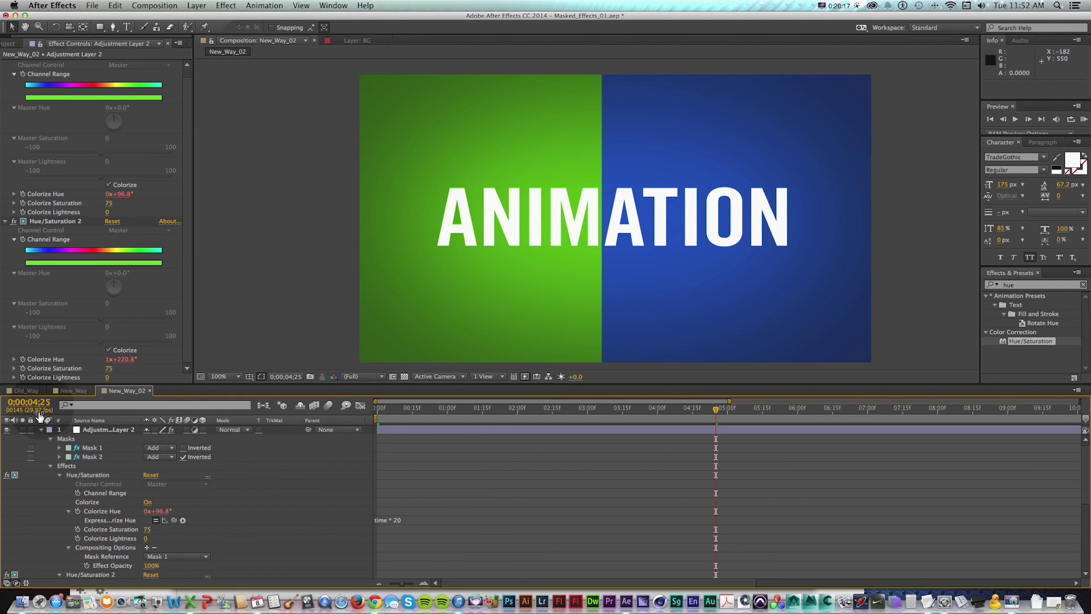
click(52, 464)
click(61, 475)
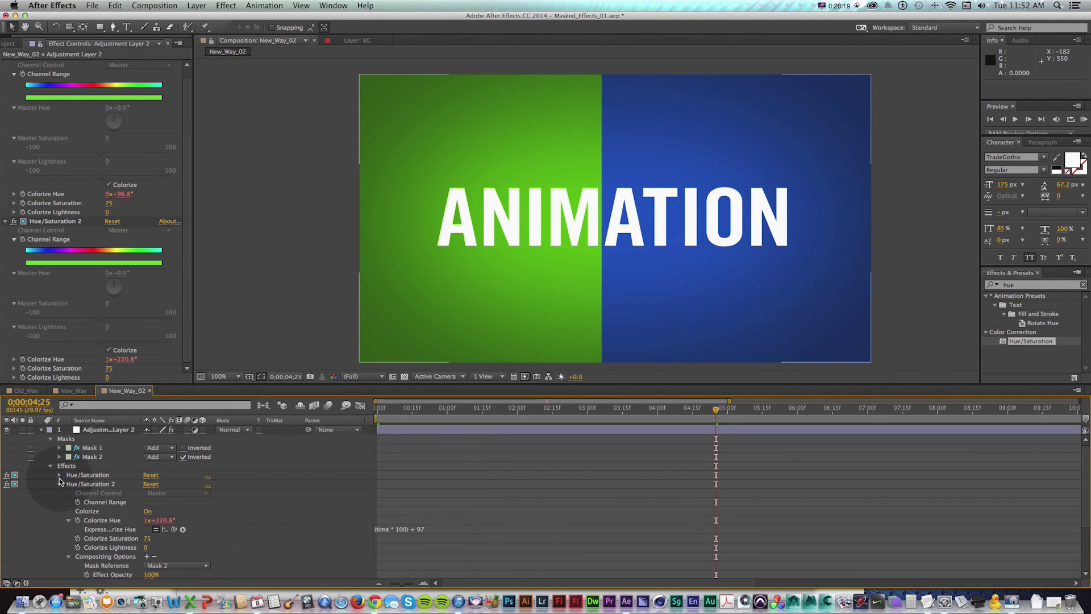
click(59, 475)
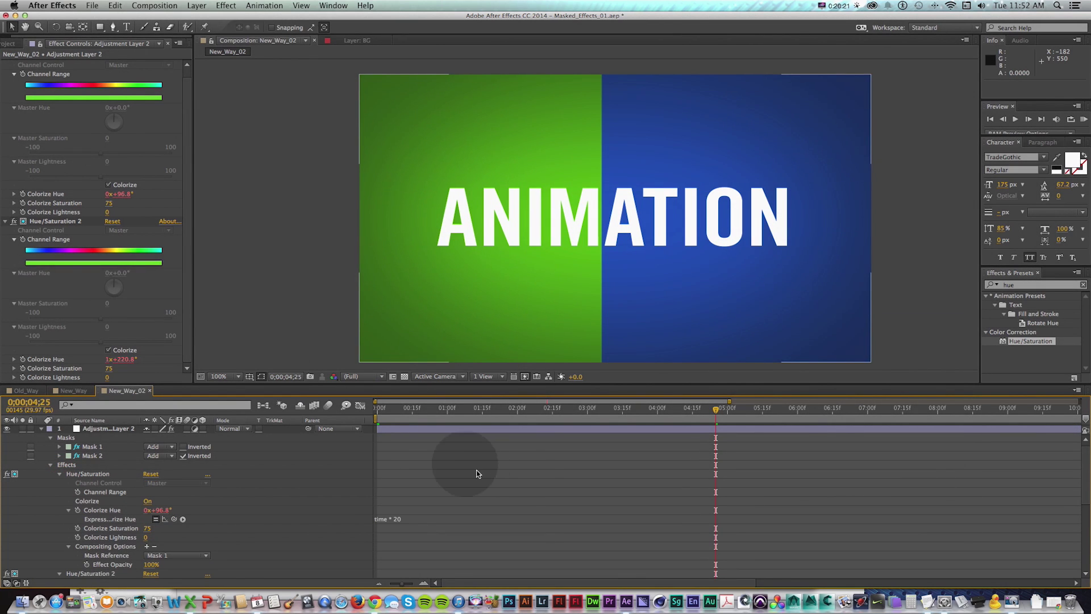
click(61, 475)
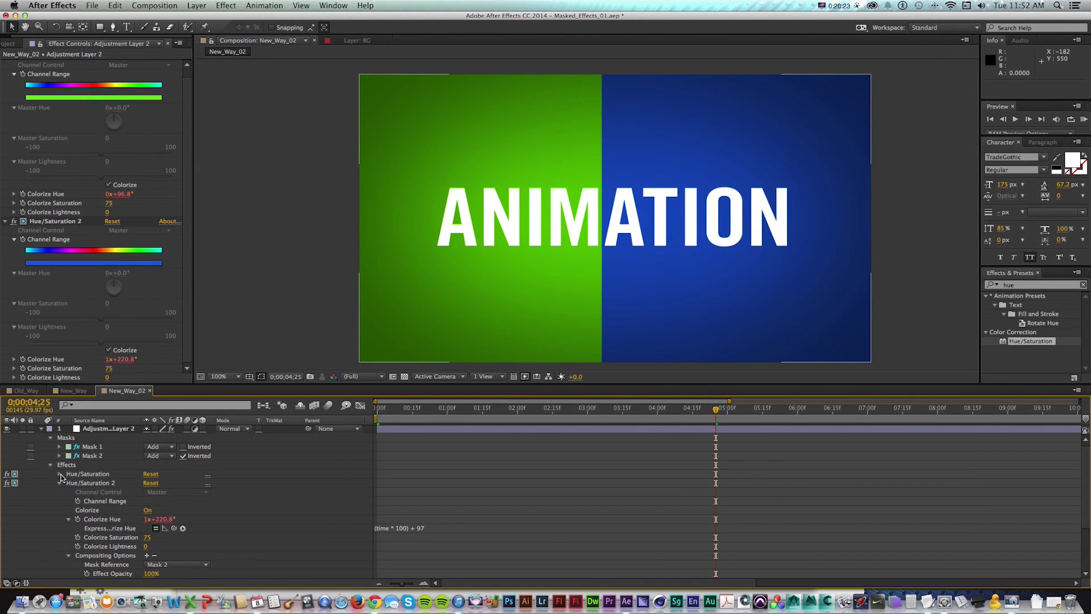
key(KP_0)
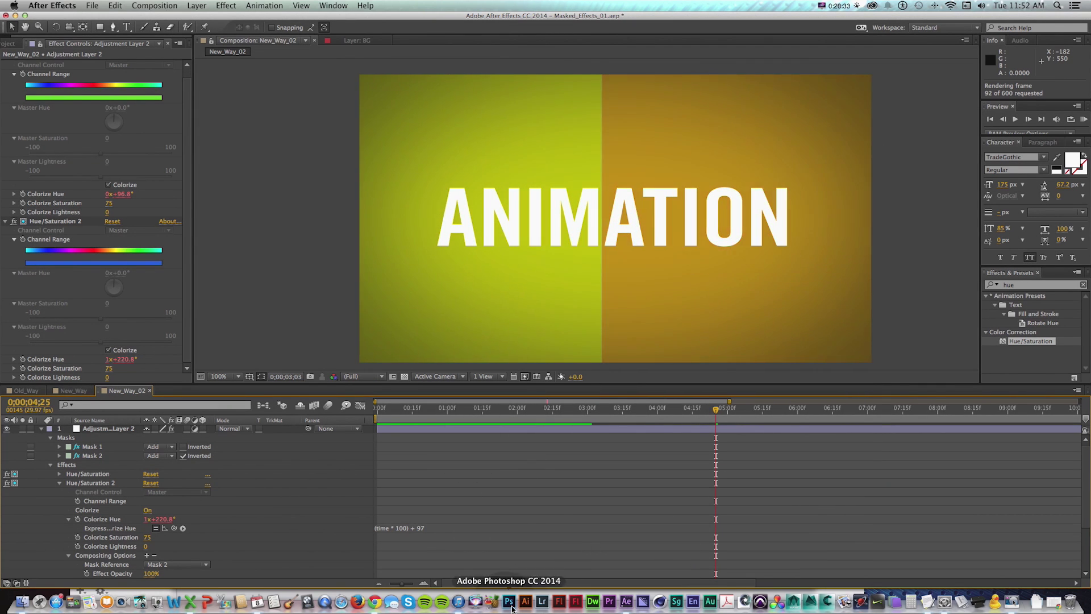
click(60, 483)
Render a RAM preview of the two animated hues and play it back briefly.
key(KP_0)
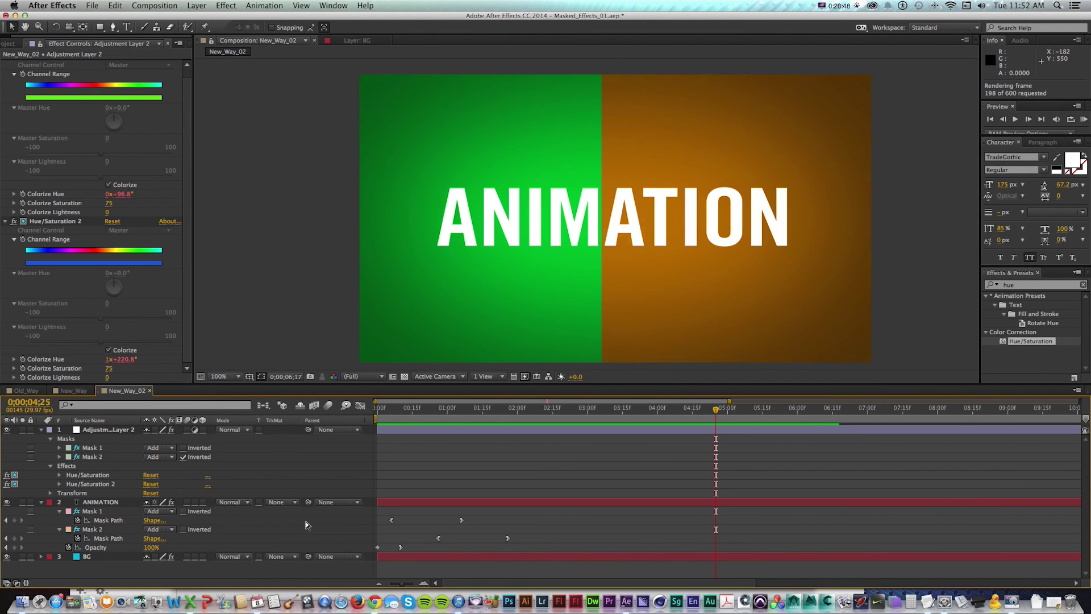
key(KP_0)
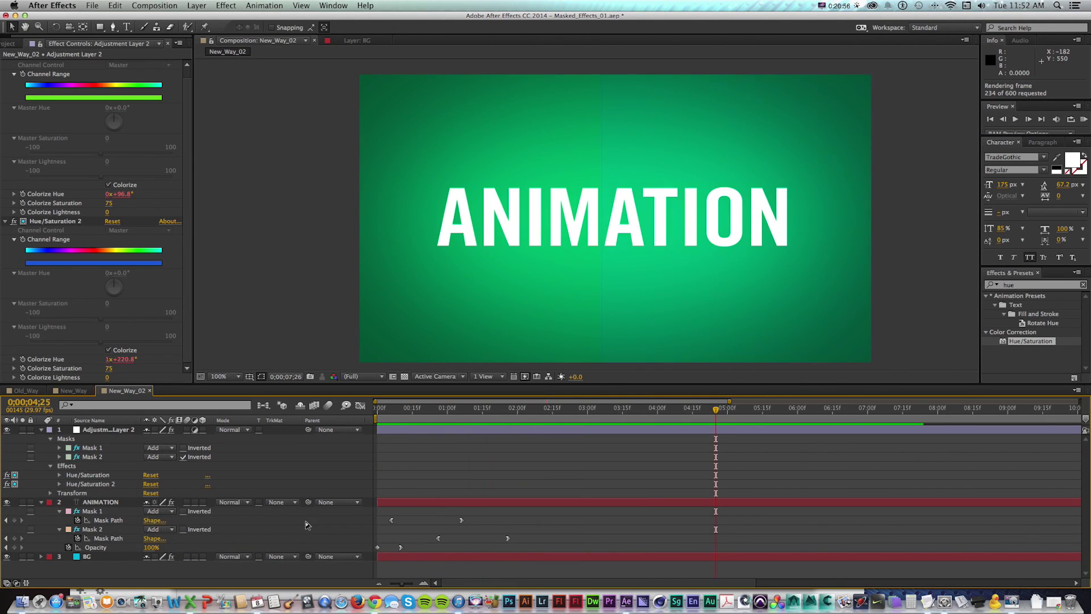
key(KP_0)
key(space)
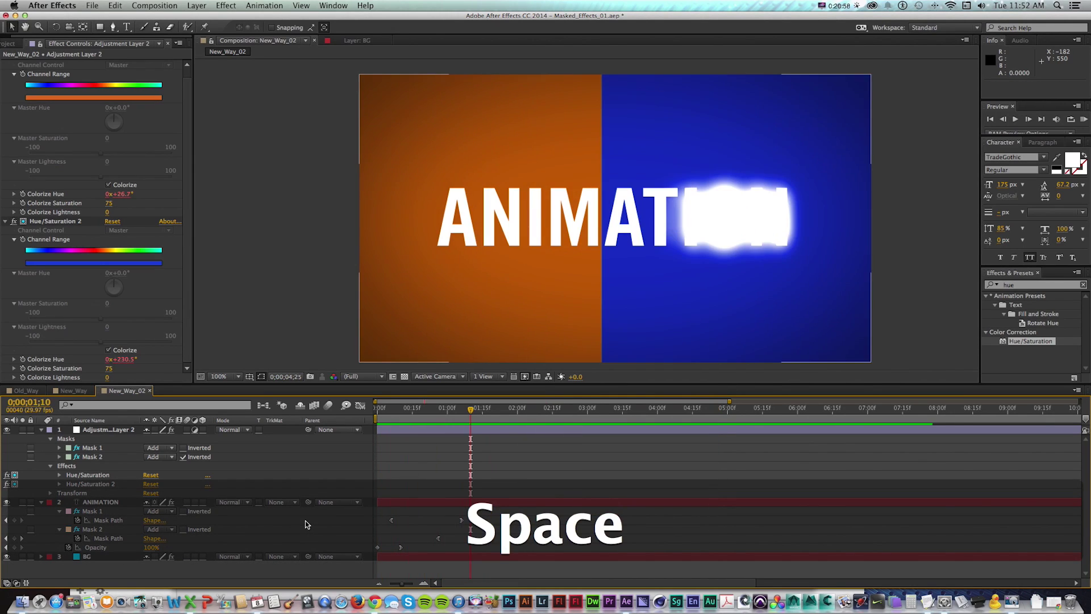
Scrub from 0;00;00;12 to 0;00;01;17 to review the text reveal over both coloured halves, and start another RAM preview.
drag(512, 413, 406, 411)
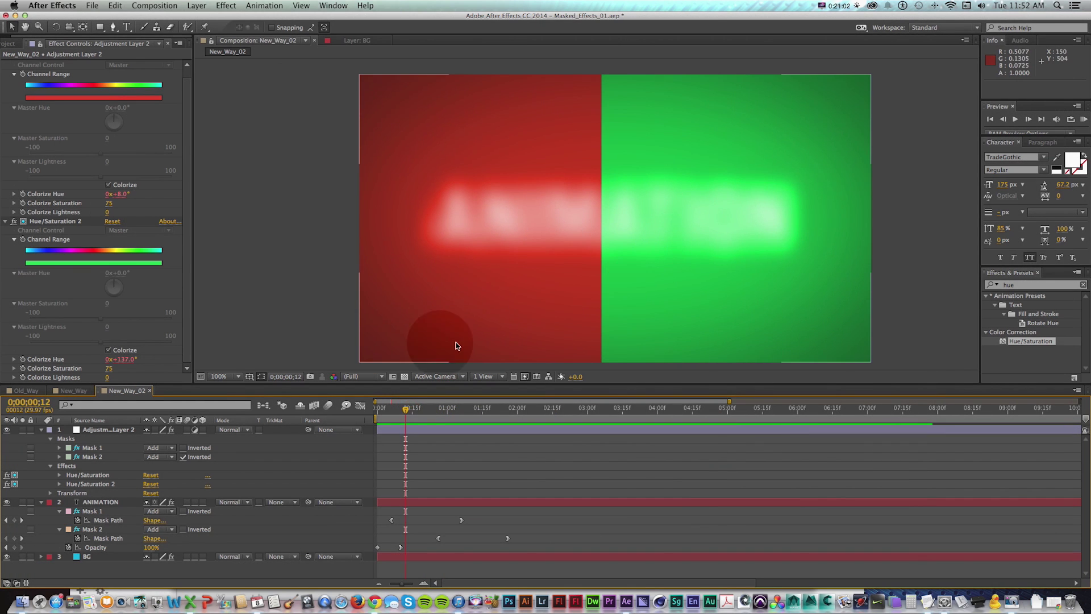
click(432, 411)
click(406, 411)
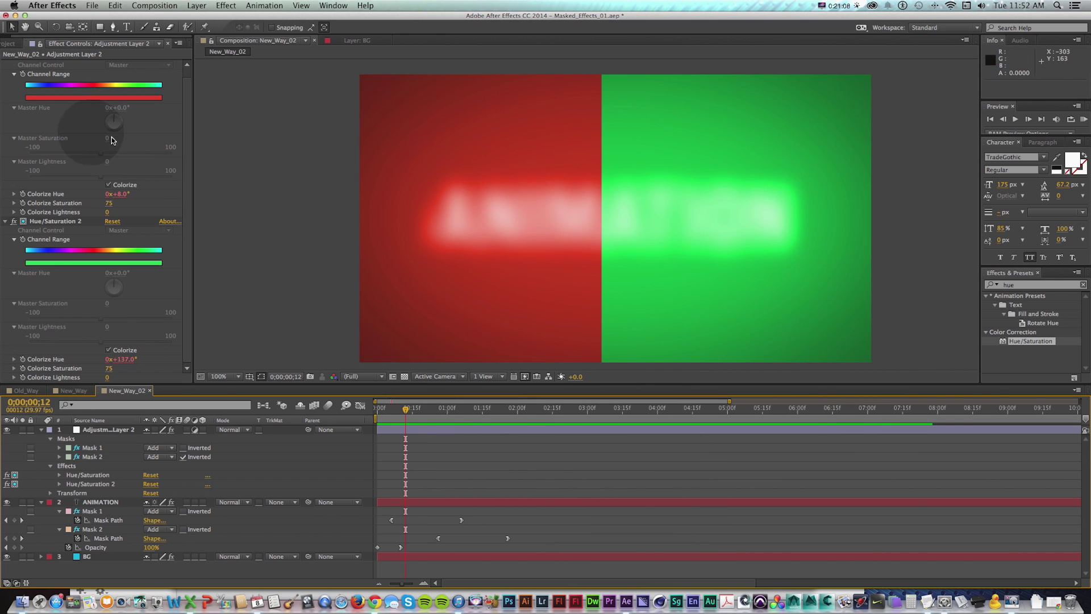
drag(414, 415, 415, 415)
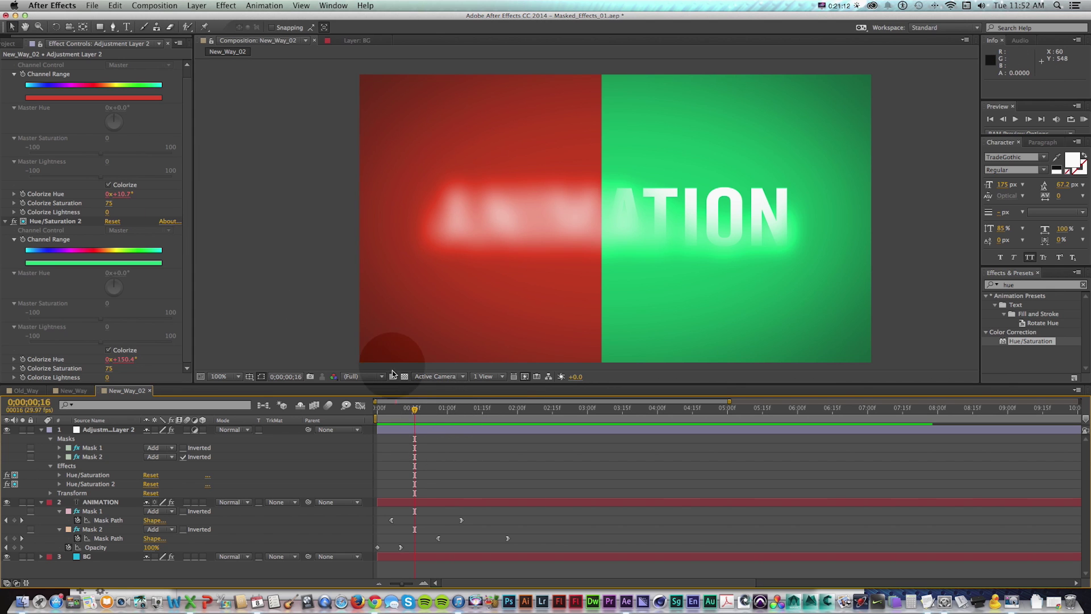
drag(414, 409, 486, 412)
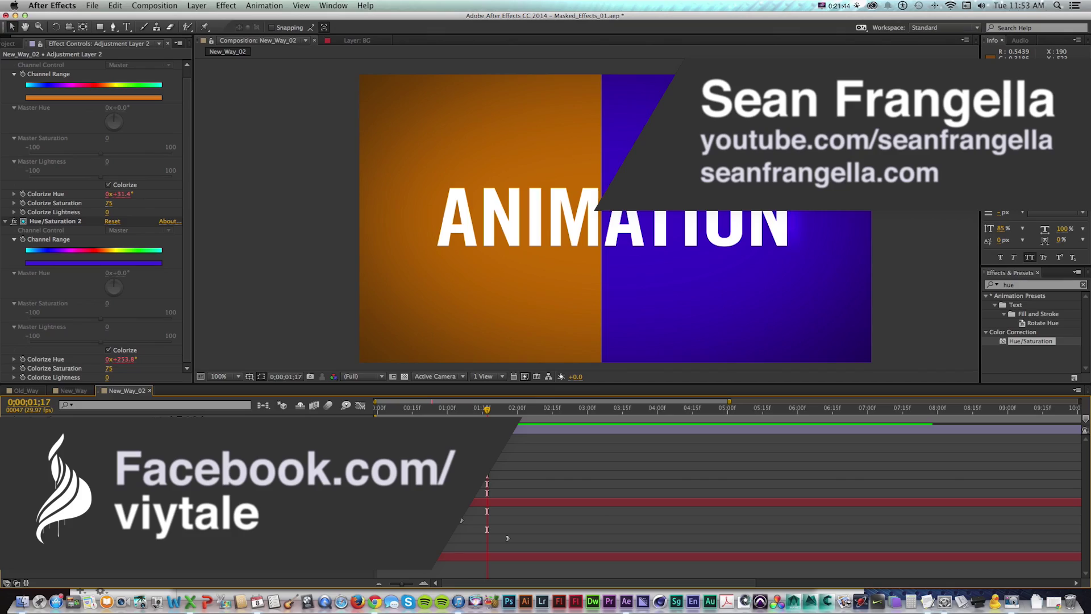
key(KP_0)
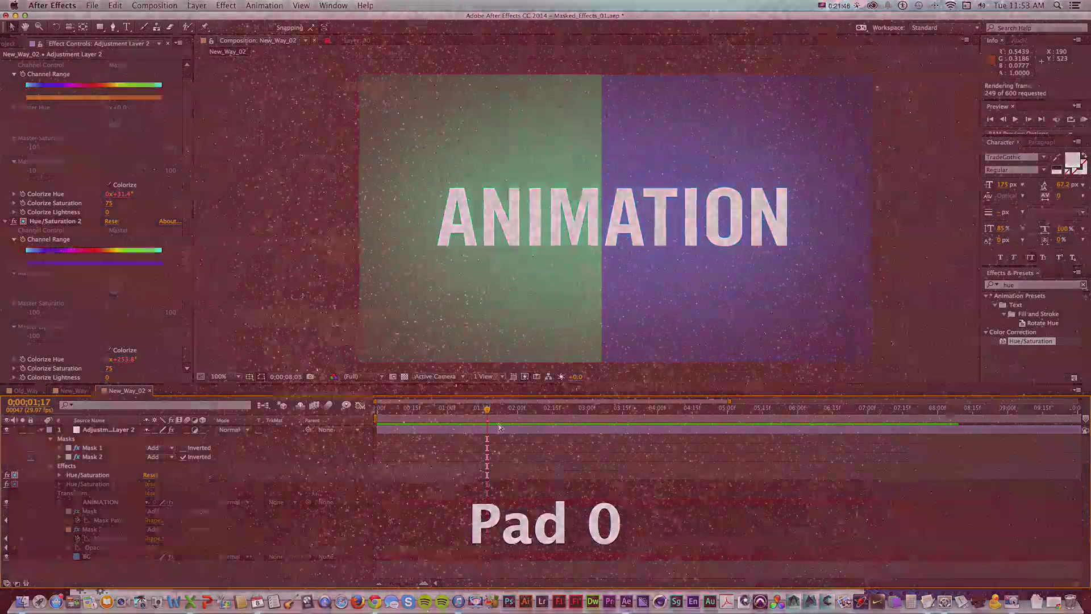